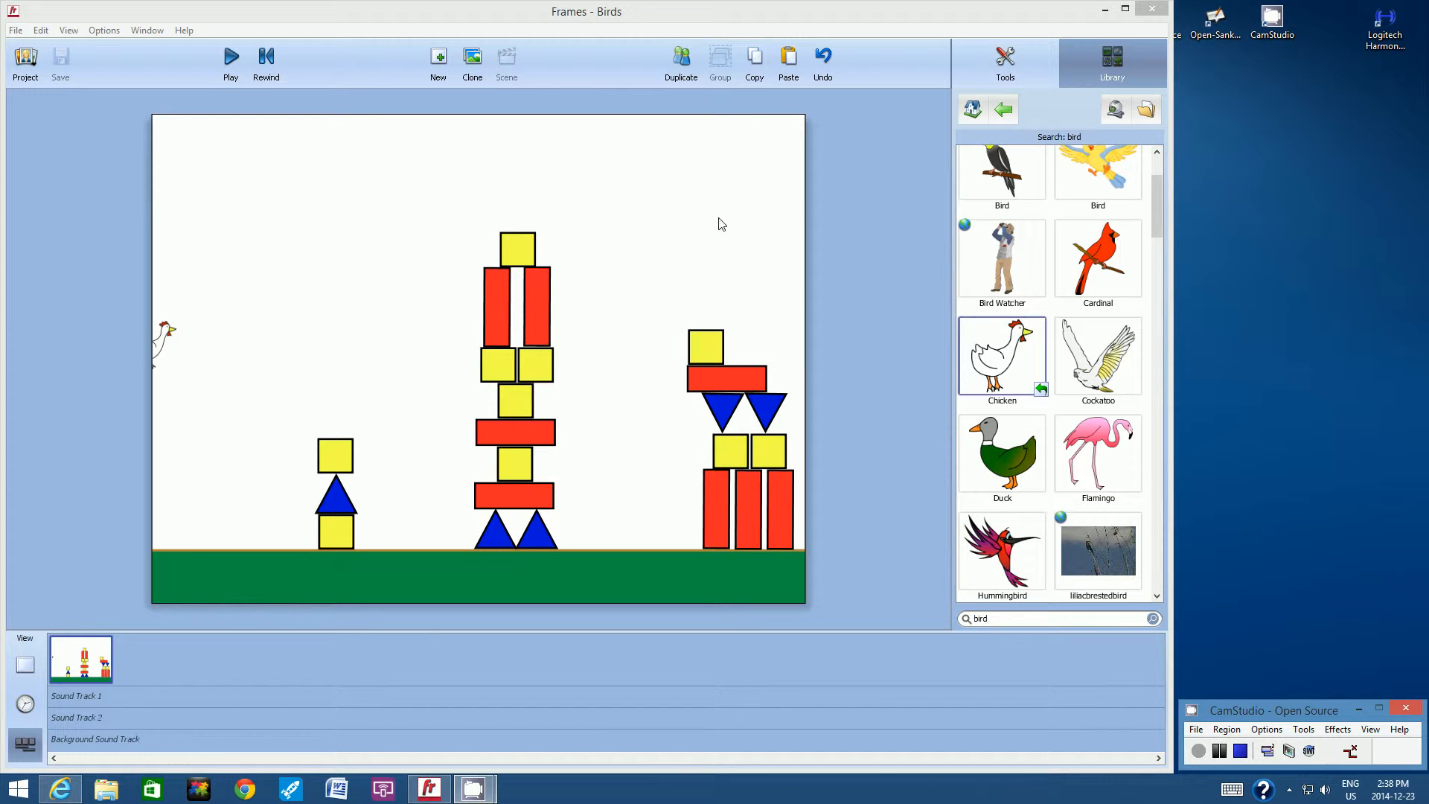
# Step: Duplicate the first frame of the Birds animation and turn on Onion Skin in the new frame
pyautogui.click(1006, 63)
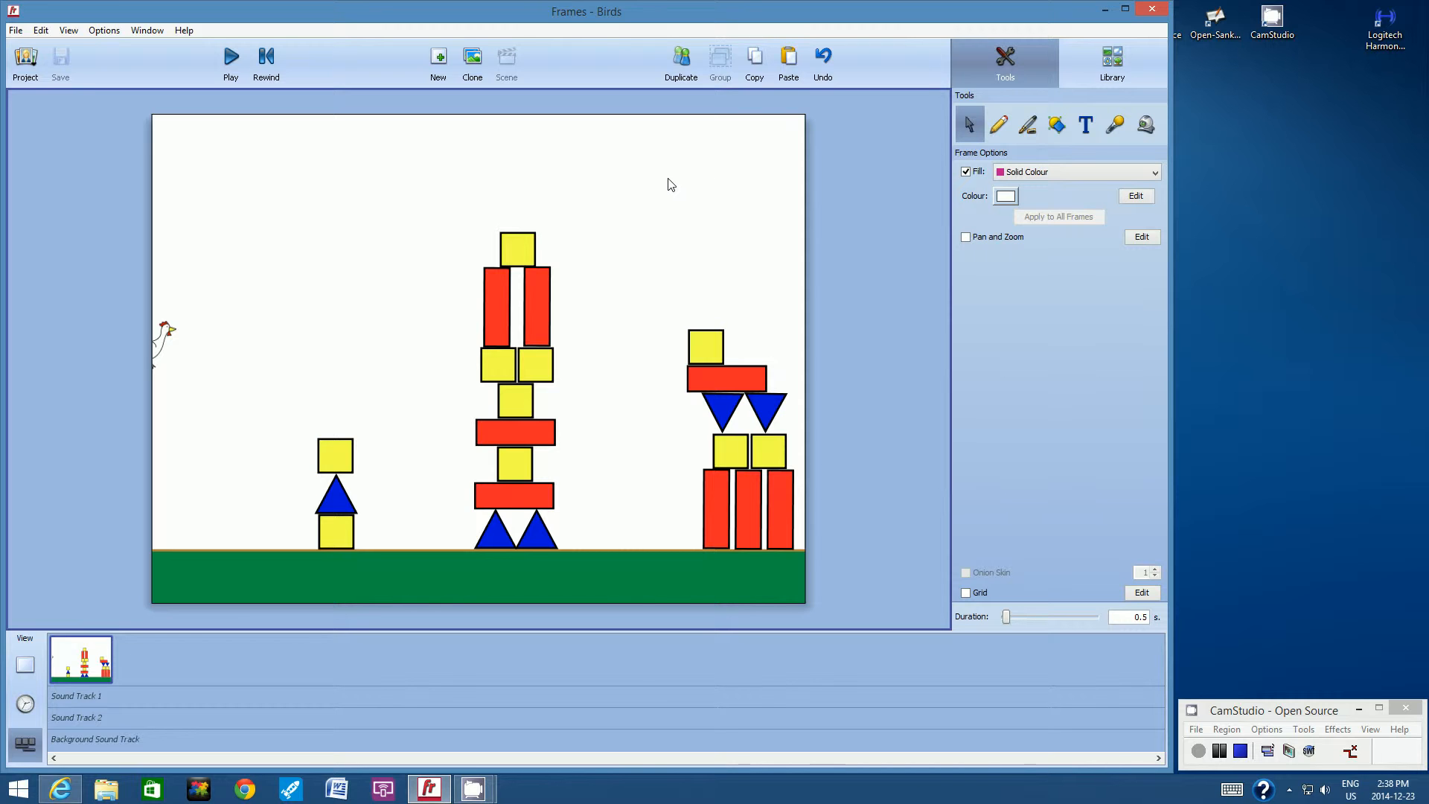
pyautogui.click(680, 66)
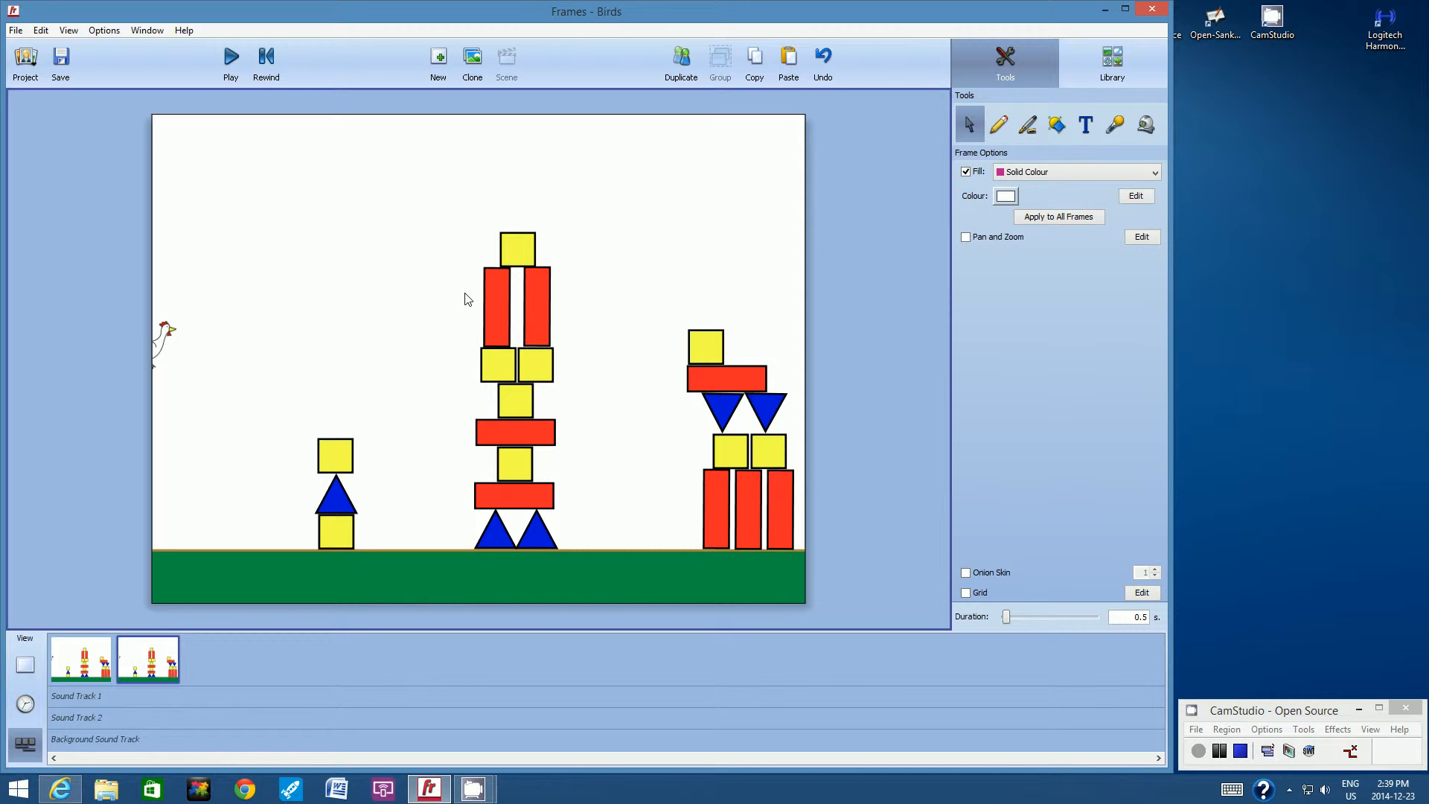
pyautogui.click(67, 31)
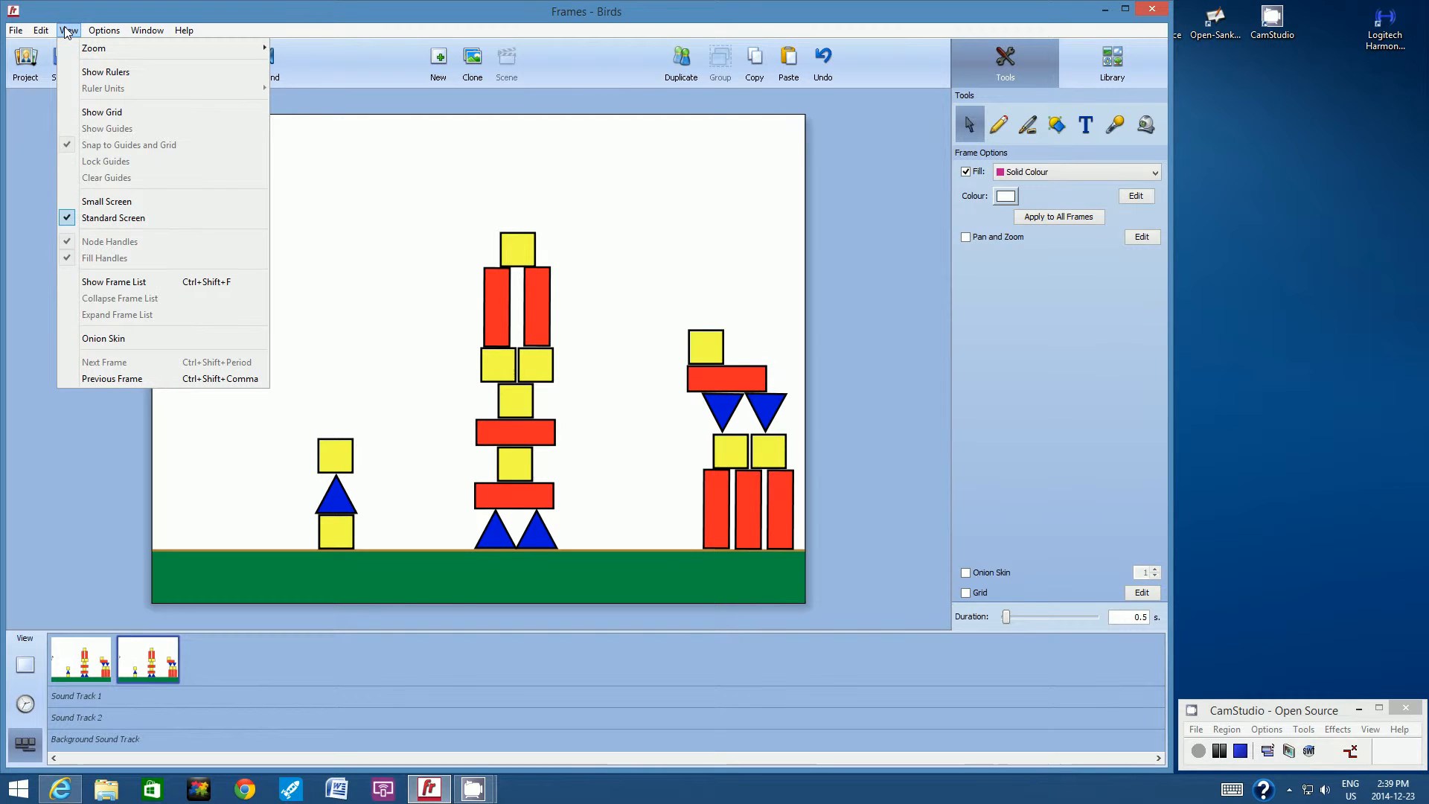
pyautogui.click(104, 336)
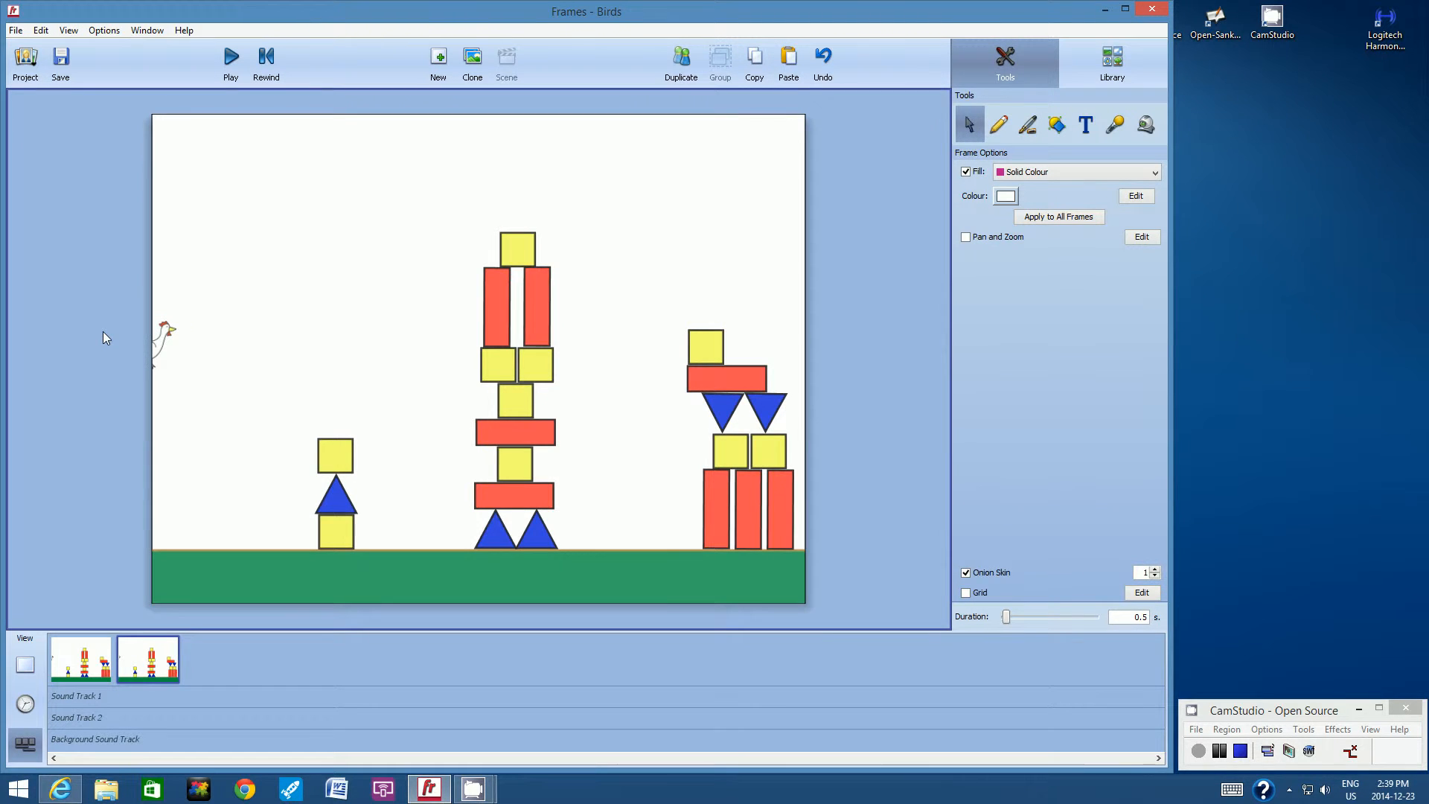
# Step: Move the chicken onto the canvas in frame 2, then duplicate the frame and shift the chicken right and slightly up in frame 3
pyautogui.moveTo(165, 344); pyautogui.dragTo(183, 329)
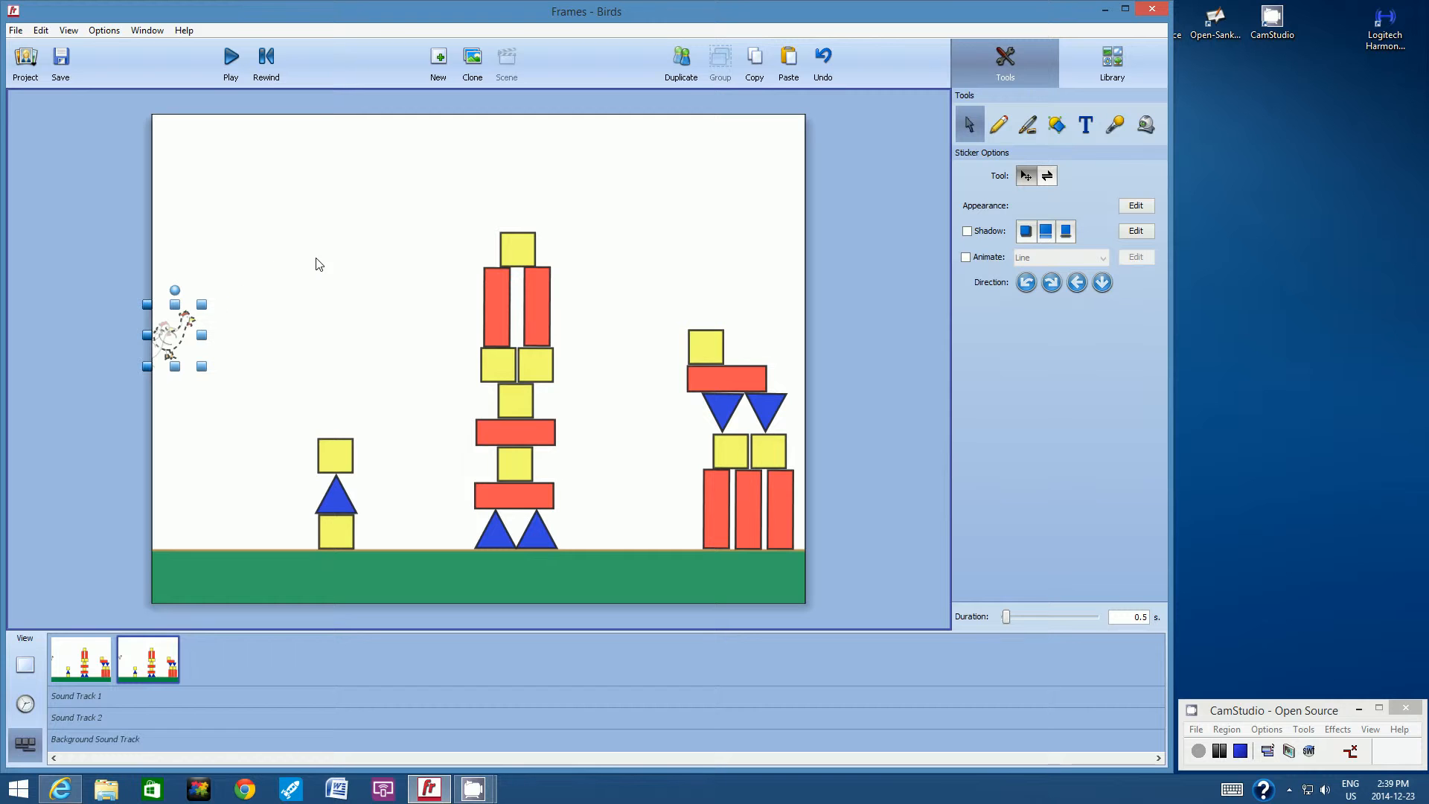
pyautogui.click(289, 262)
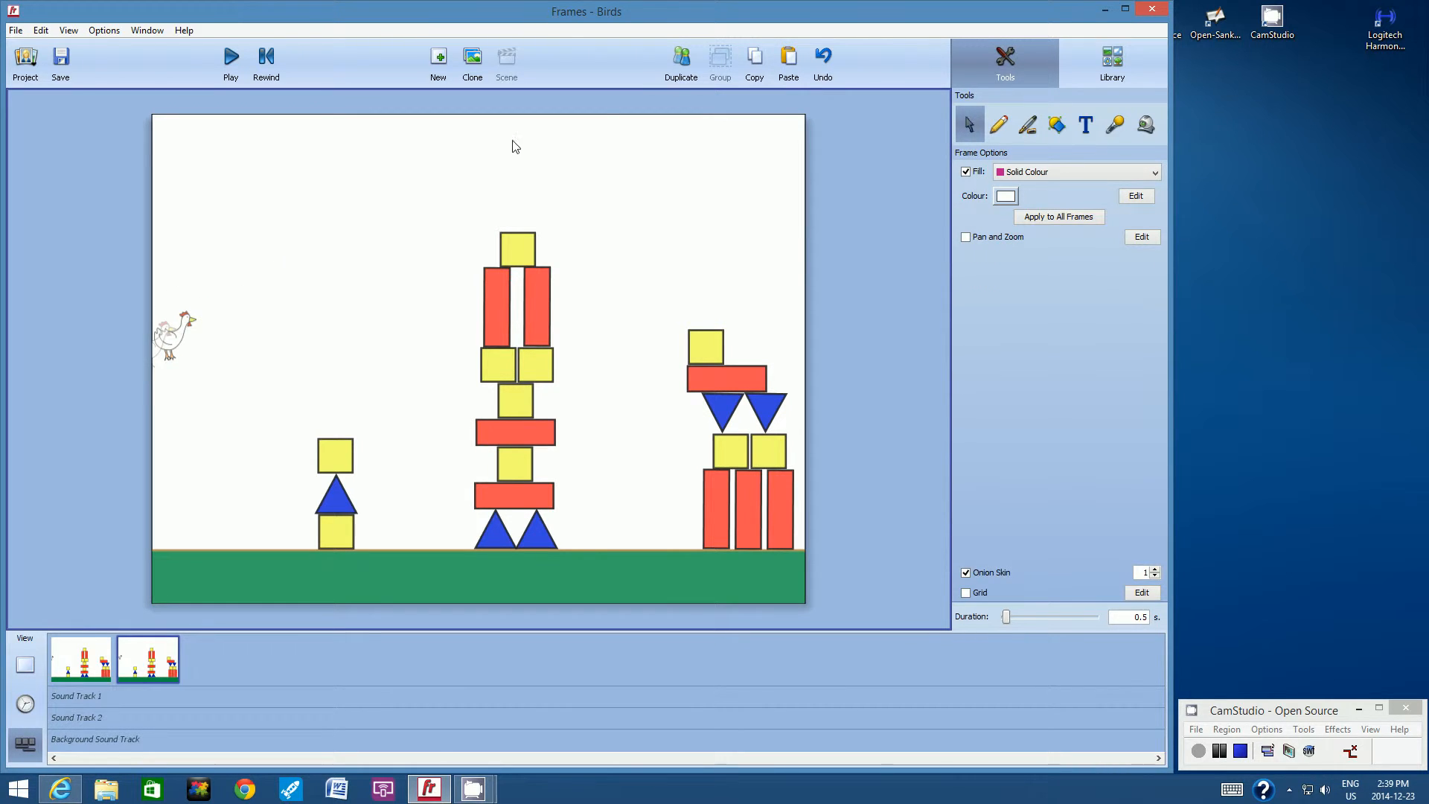
pyautogui.click(680, 59)
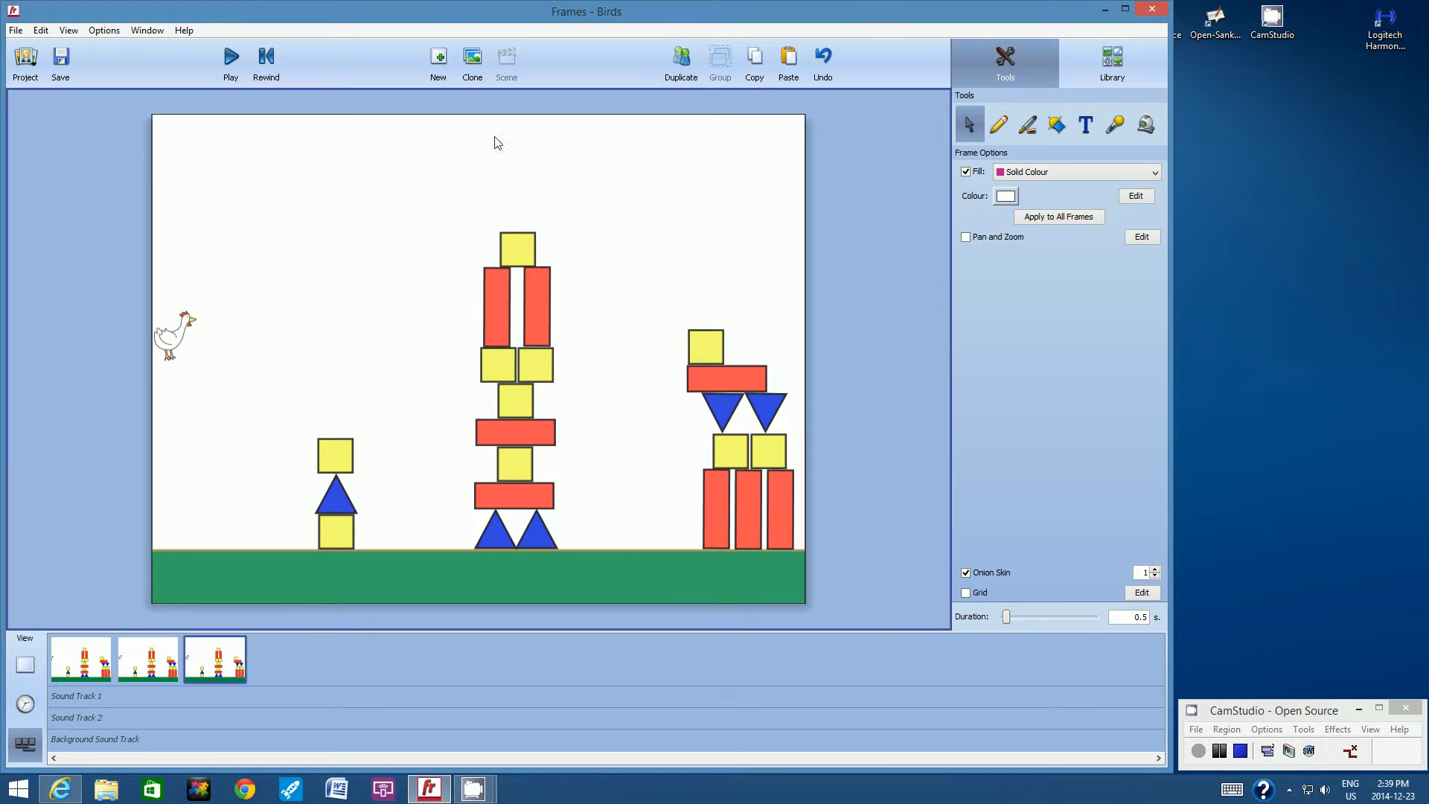
pyautogui.moveTo(163, 341); pyautogui.dragTo(191, 331)
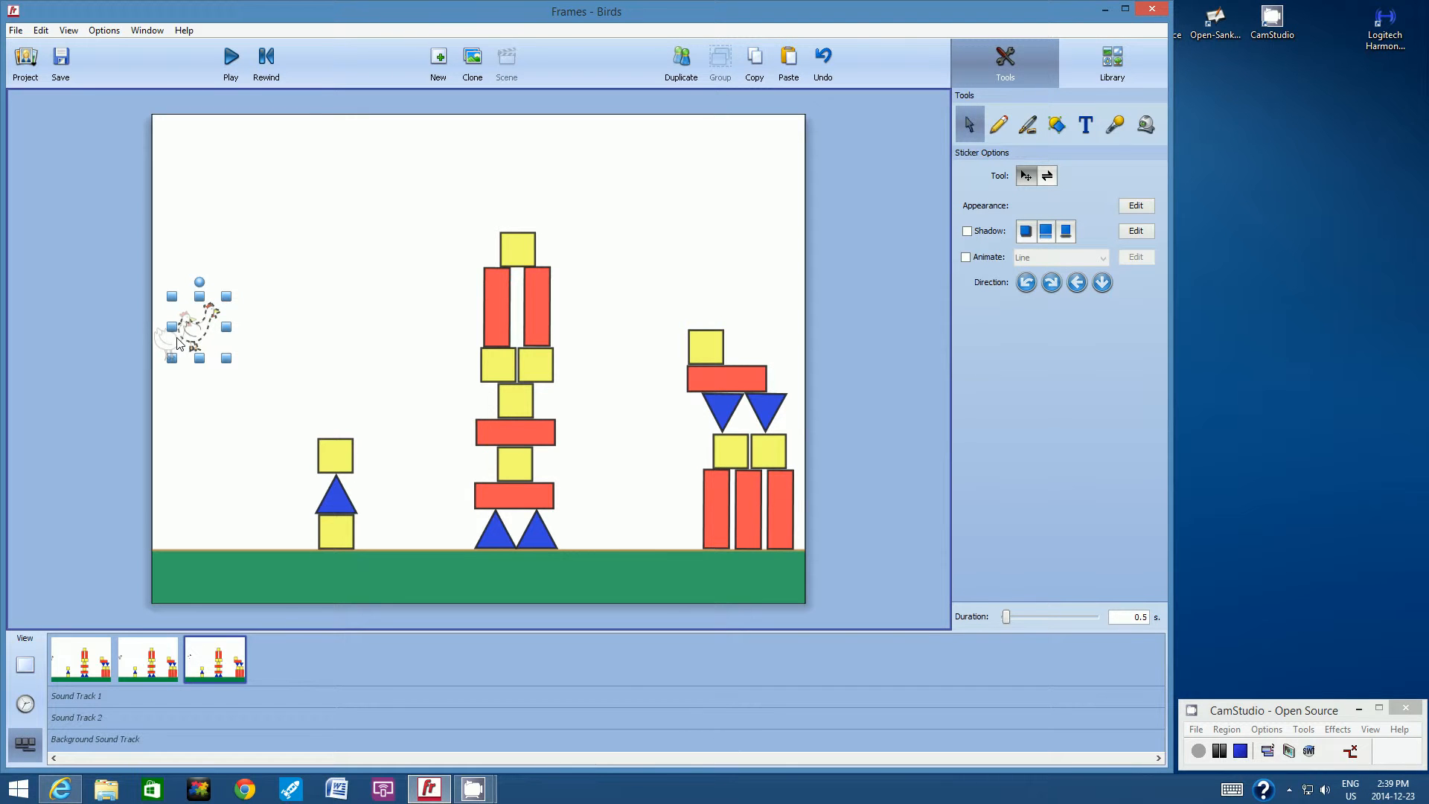
pyautogui.press('super')
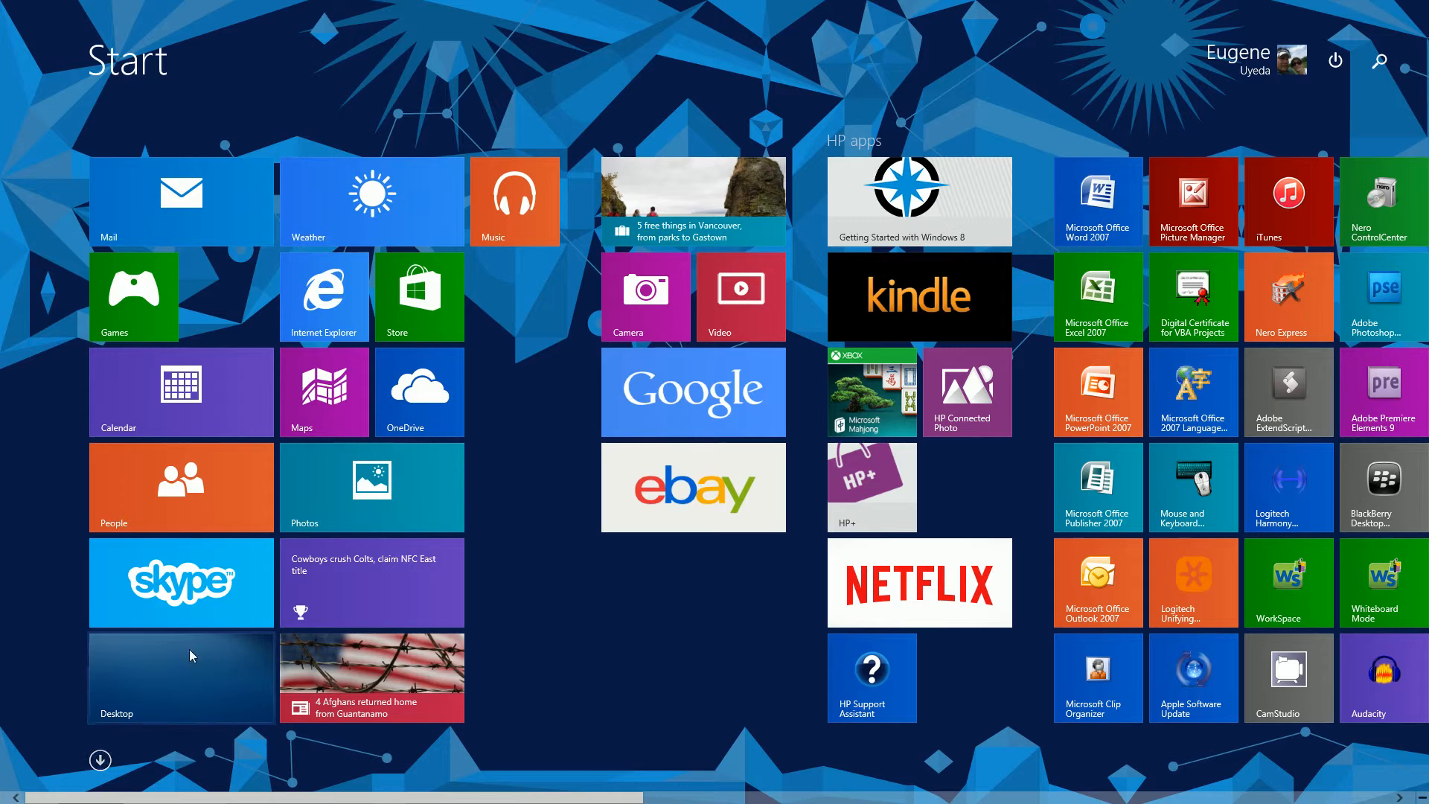
pyautogui.click(178, 707)
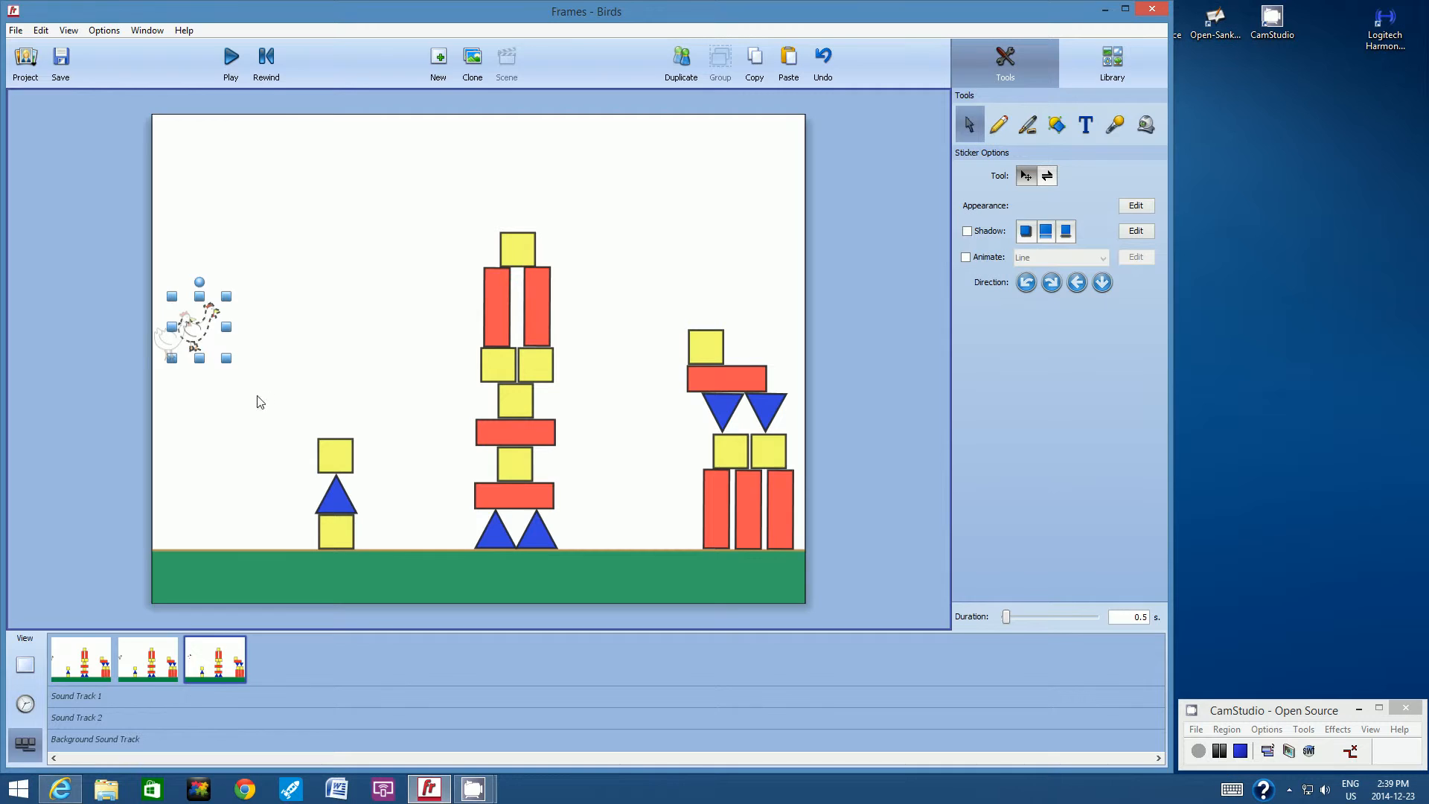
# Step: Compare frames 2 and 3 to check how far the chicken moves between them
pyautogui.click(151, 672)
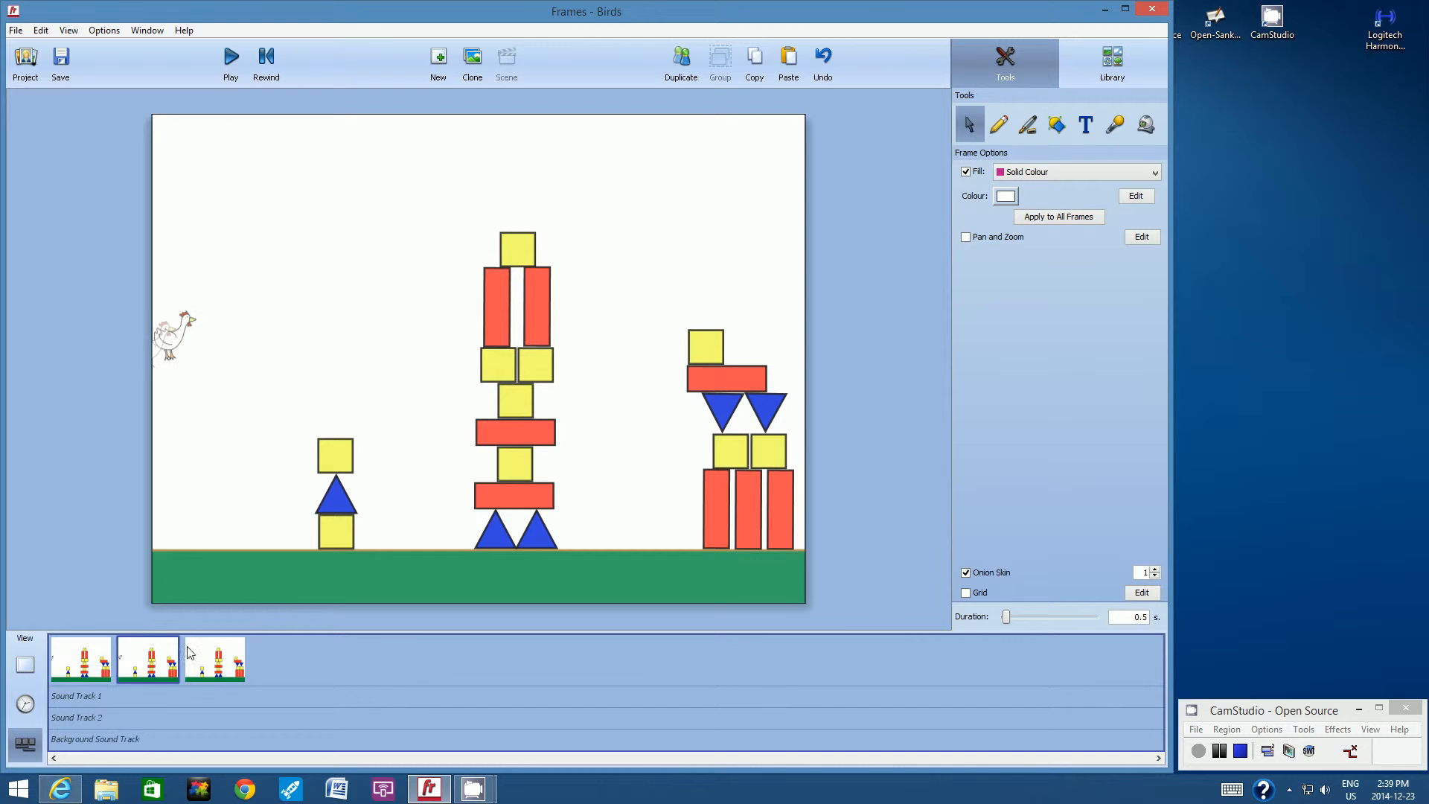
pyautogui.click(213, 672)
pyautogui.moveTo(193, 335); pyautogui.dragTo(183, 329)
pyautogui.click(212, 228)
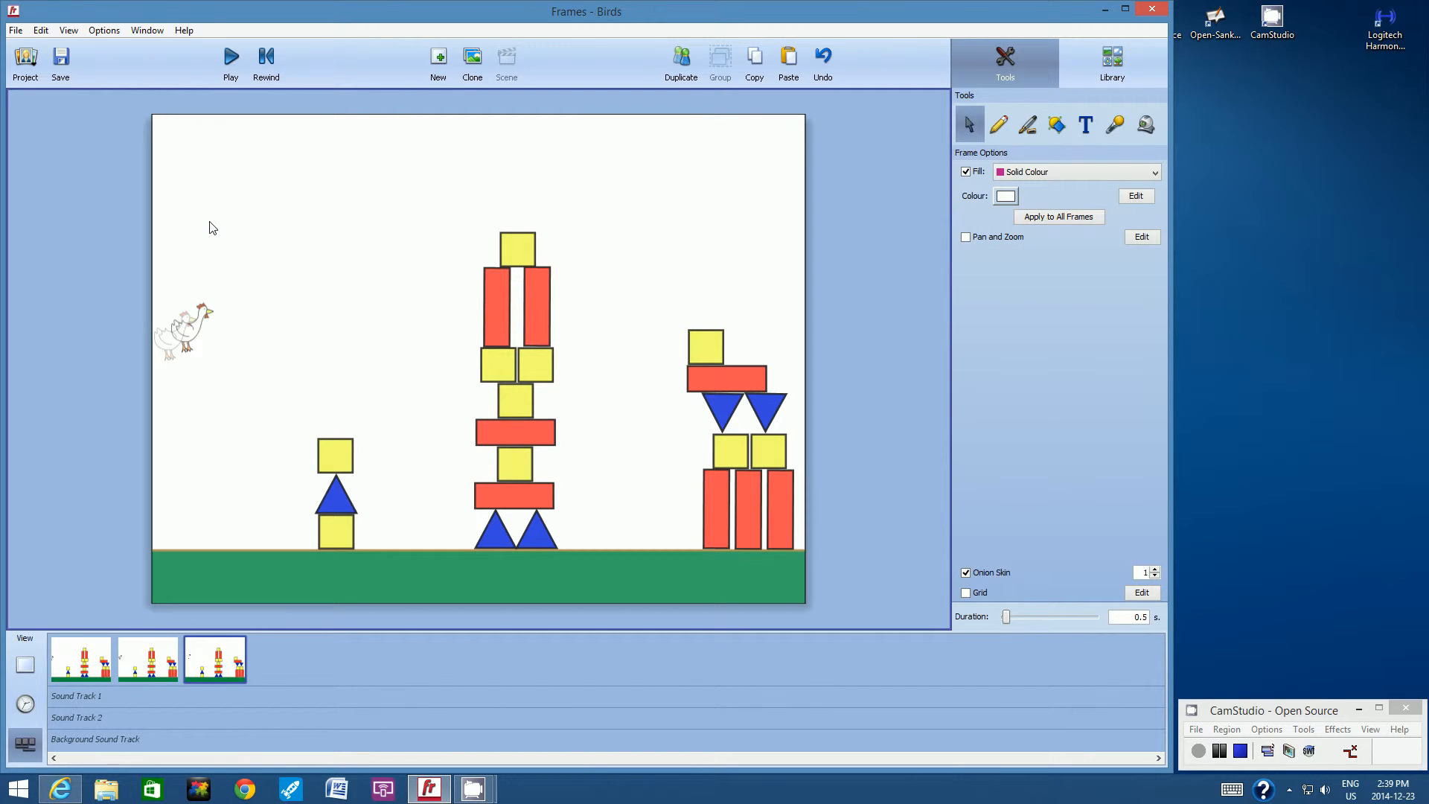
# Step: Add frames 4 and 5 by duplicating the latest frame, moving the chicken a little right and up in each
pyautogui.click(682, 61)
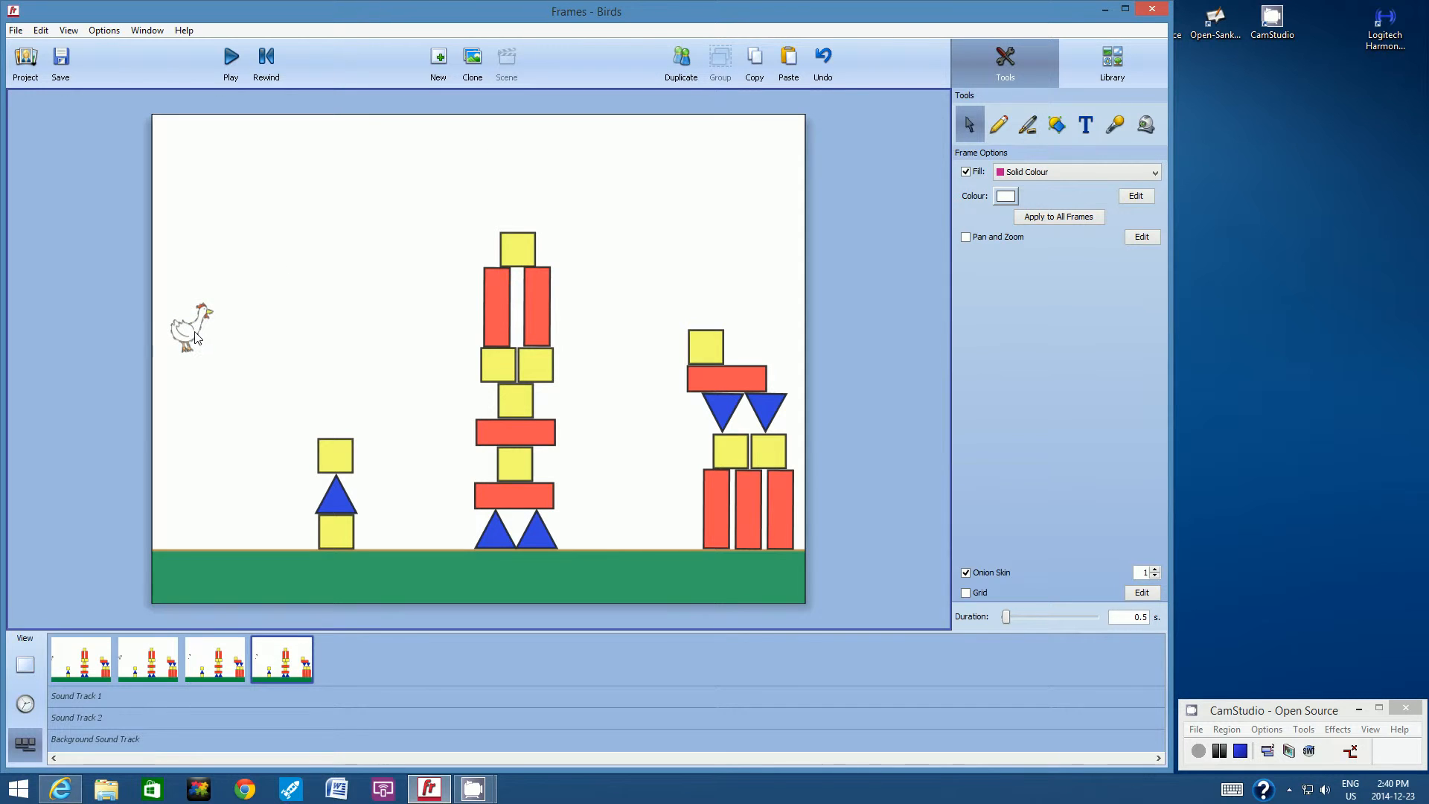
pyautogui.moveTo(196, 332); pyautogui.dragTo(210, 322)
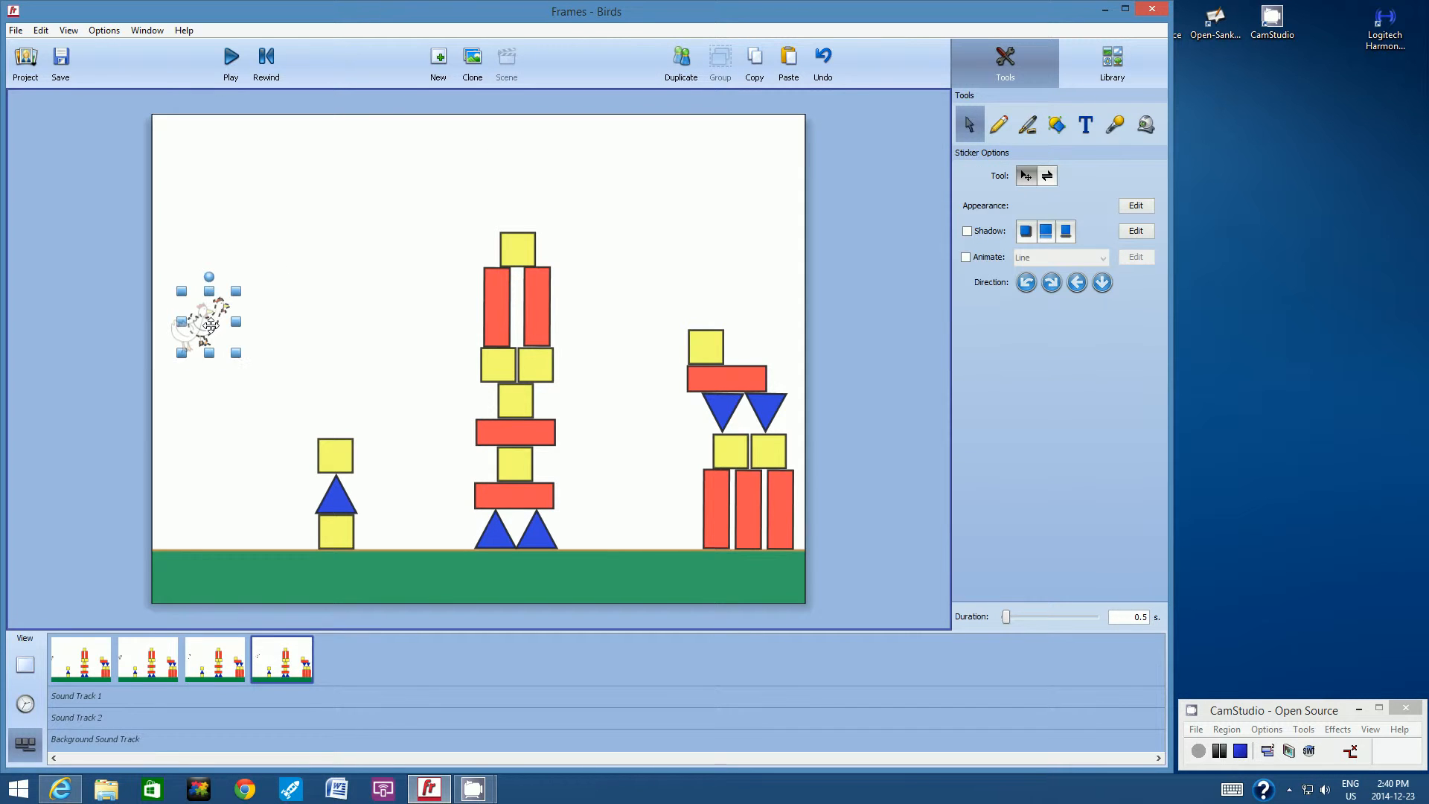
pyautogui.click(303, 254)
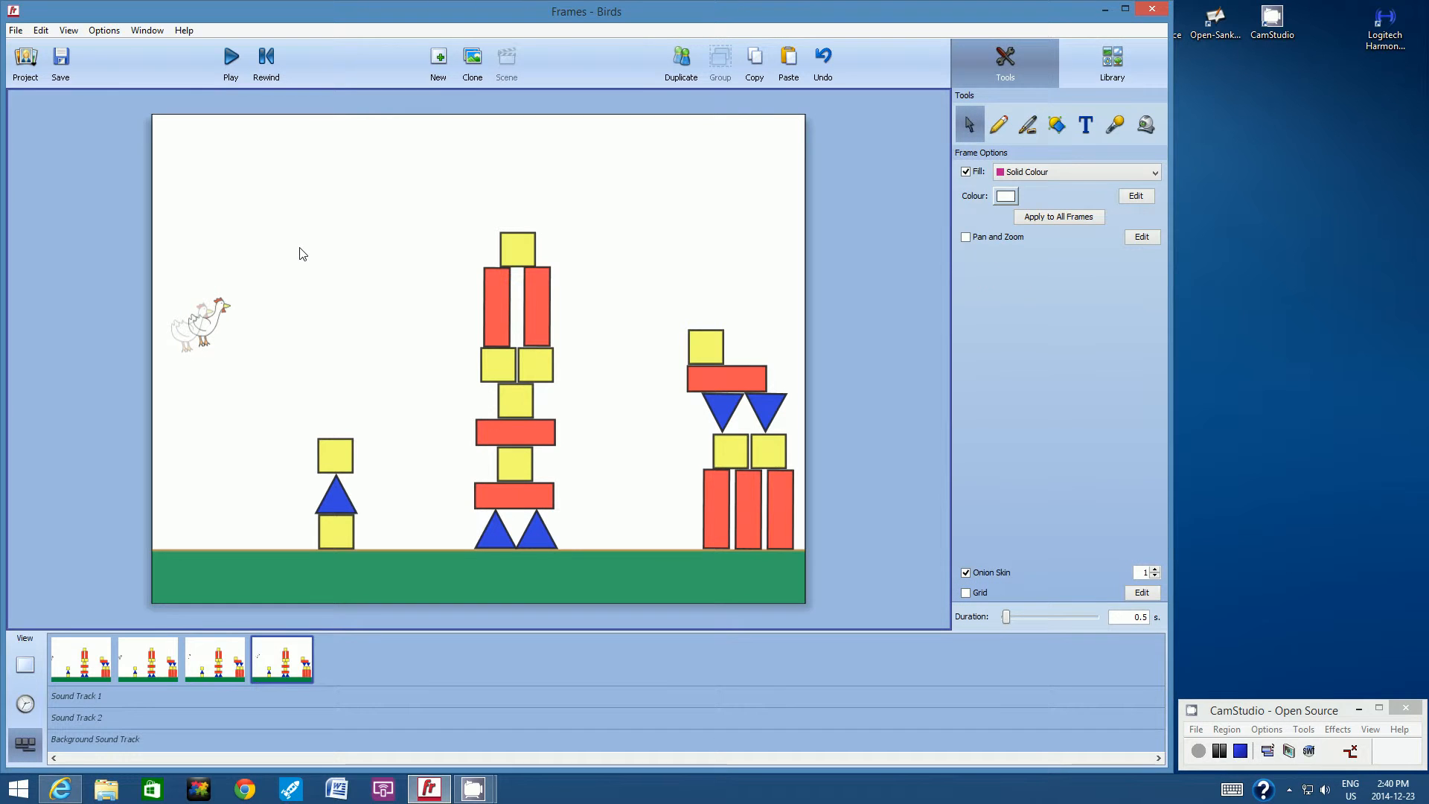
pyautogui.click(681, 61)
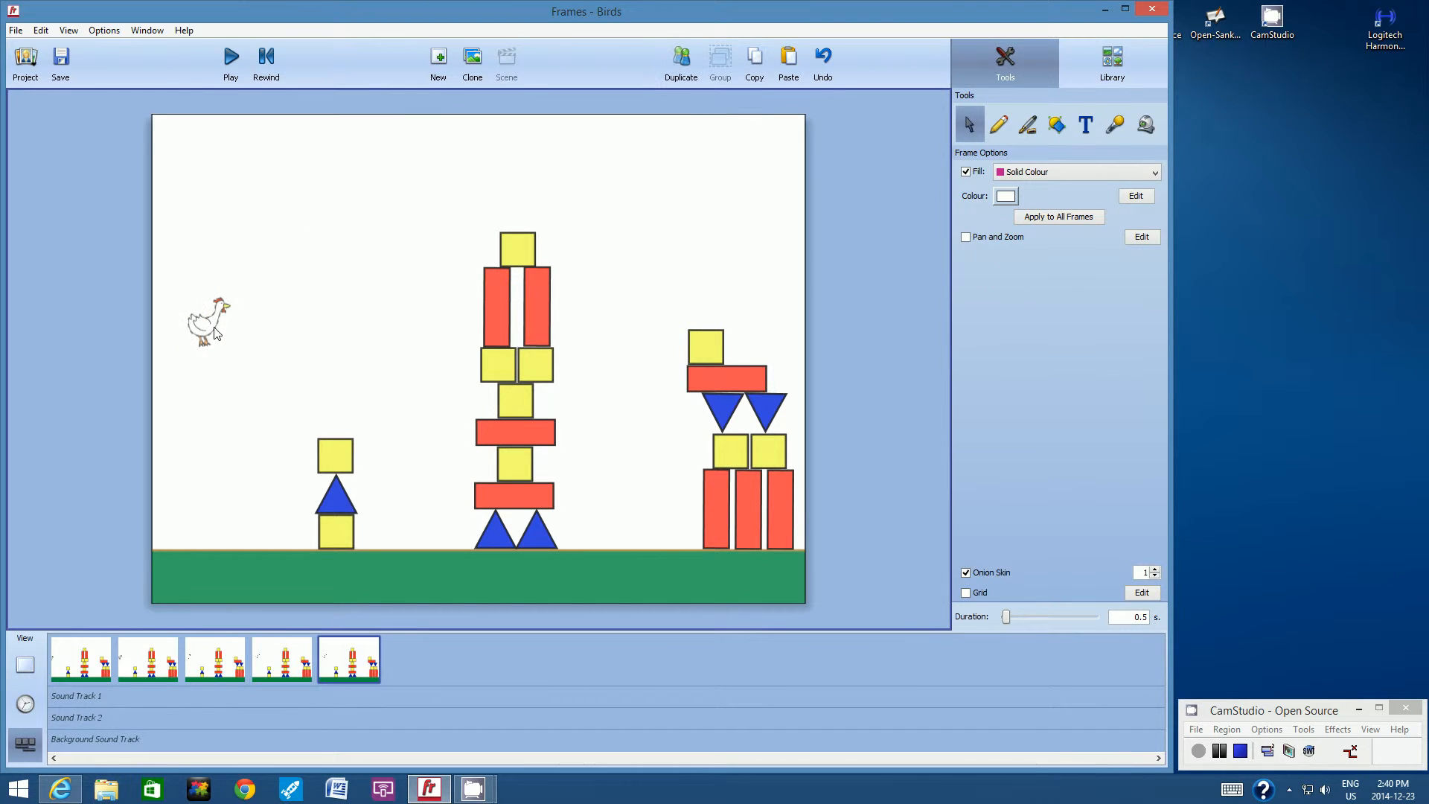
pyautogui.moveTo(210, 327); pyautogui.dragTo(224, 322)
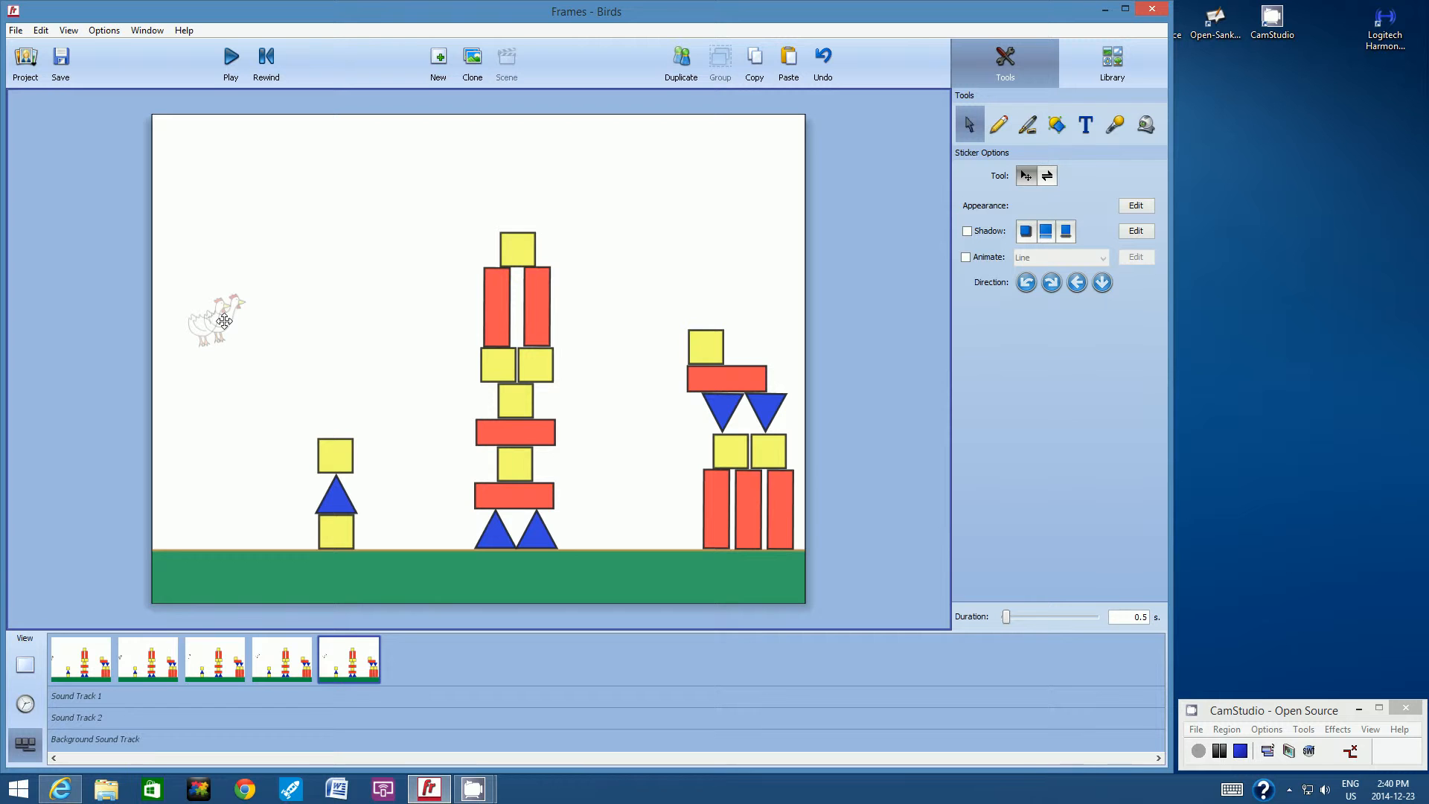
pyautogui.click(318, 239)
# Step: Add frames 6 and 7 as duplicates, shifting the chicken further along its rising path in each
pyautogui.click(682, 61)
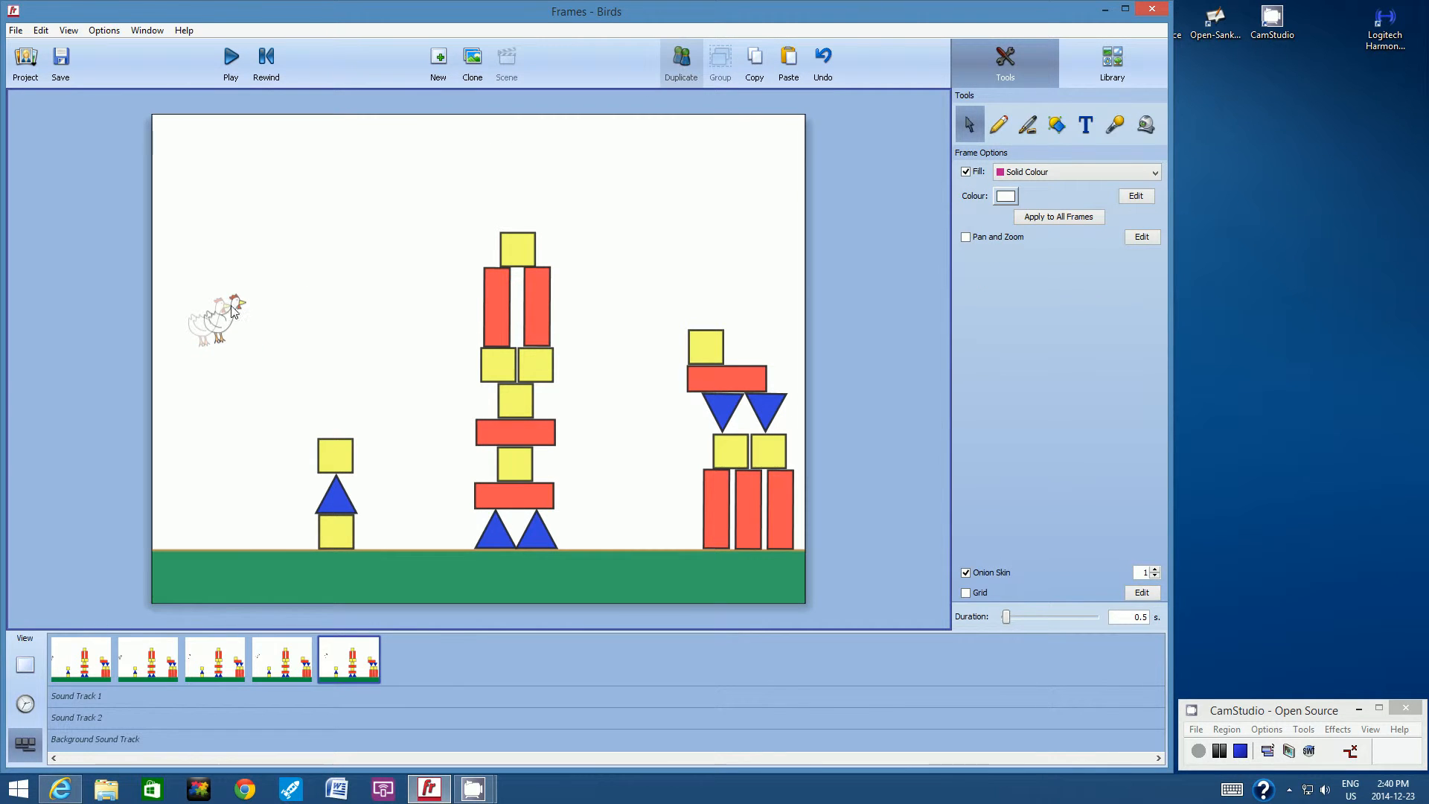
pyautogui.moveTo(220, 318); pyautogui.dragTo(241, 313)
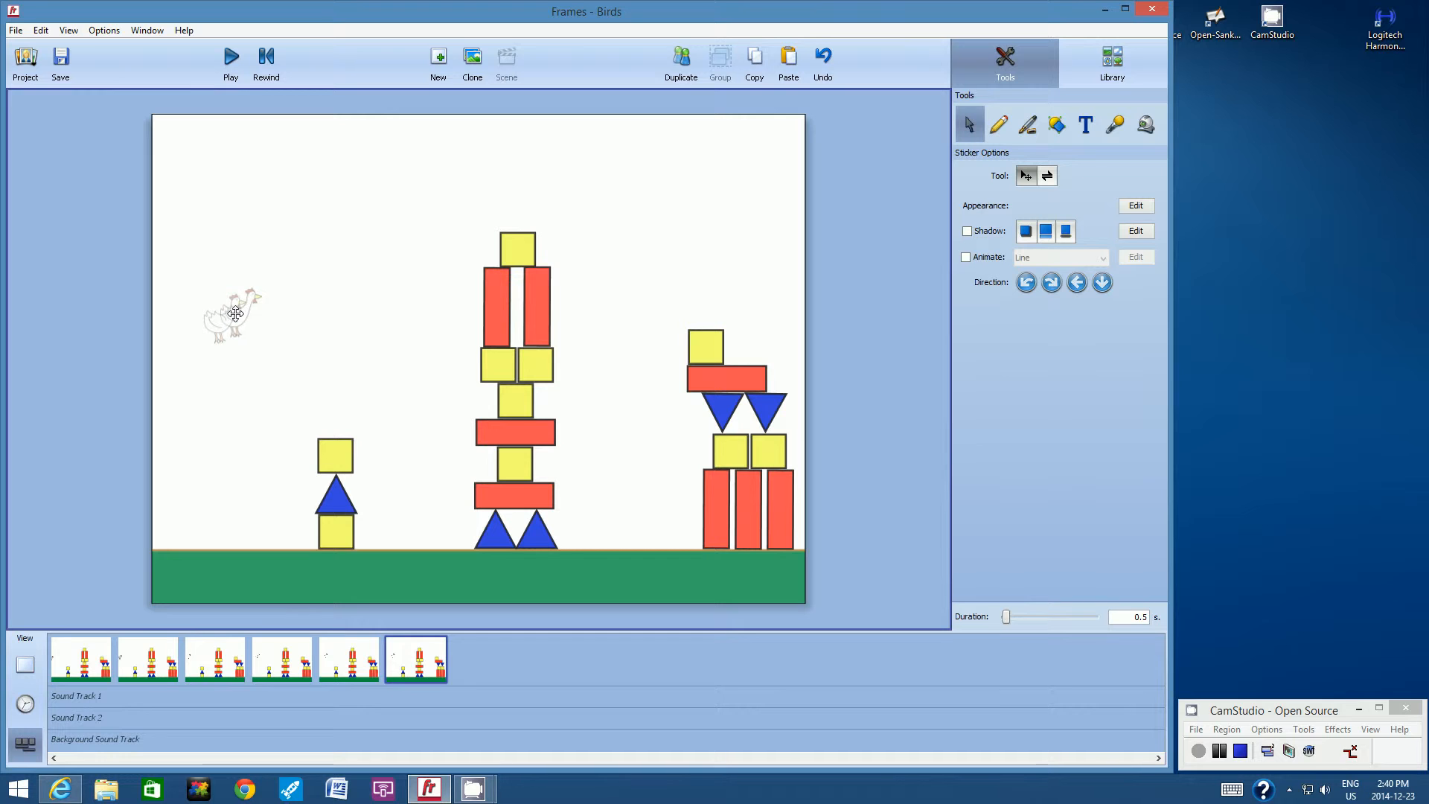
pyautogui.click(335, 232)
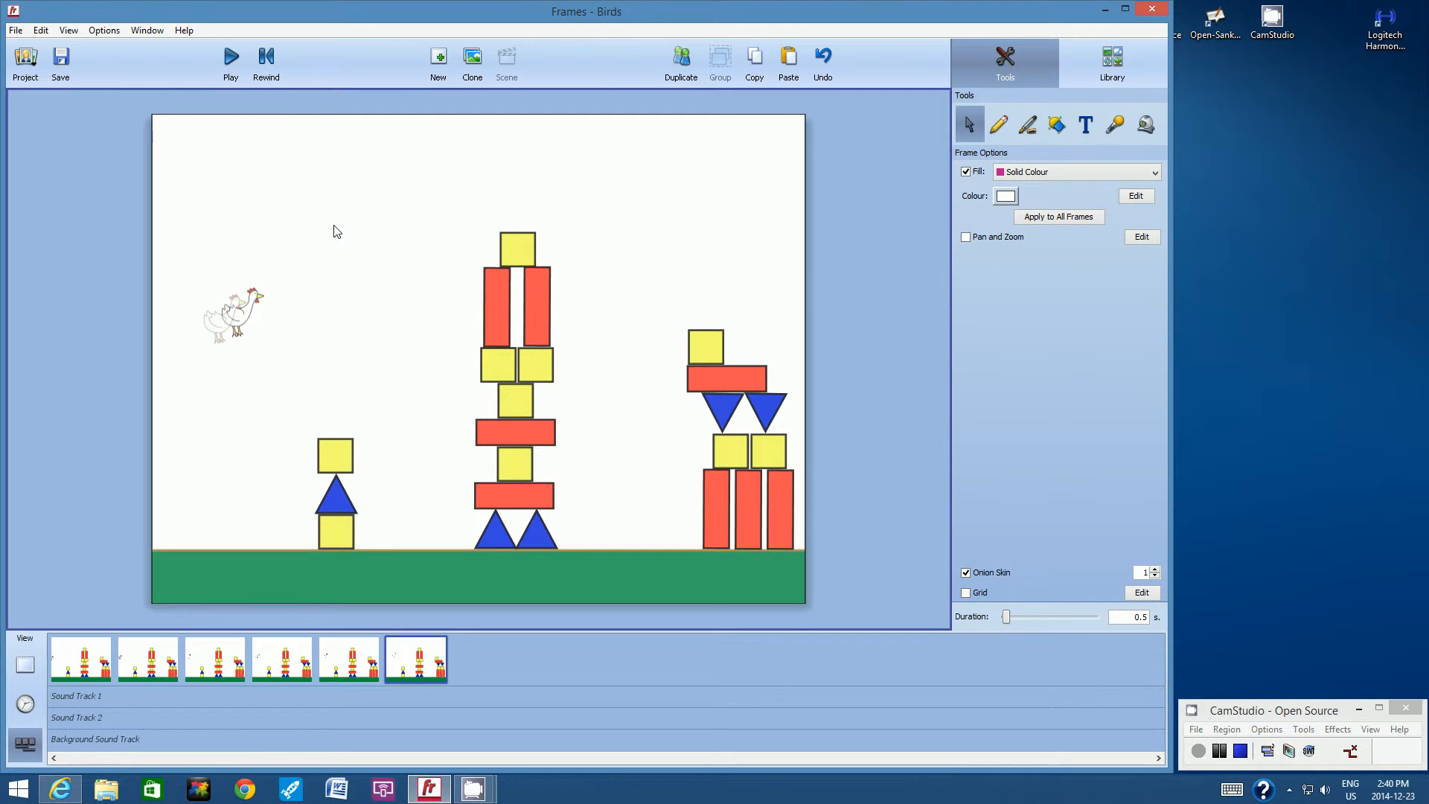
pyautogui.click(680, 67)
pyautogui.moveTo(234, 313); pyautogui.dragTo(262, 307)
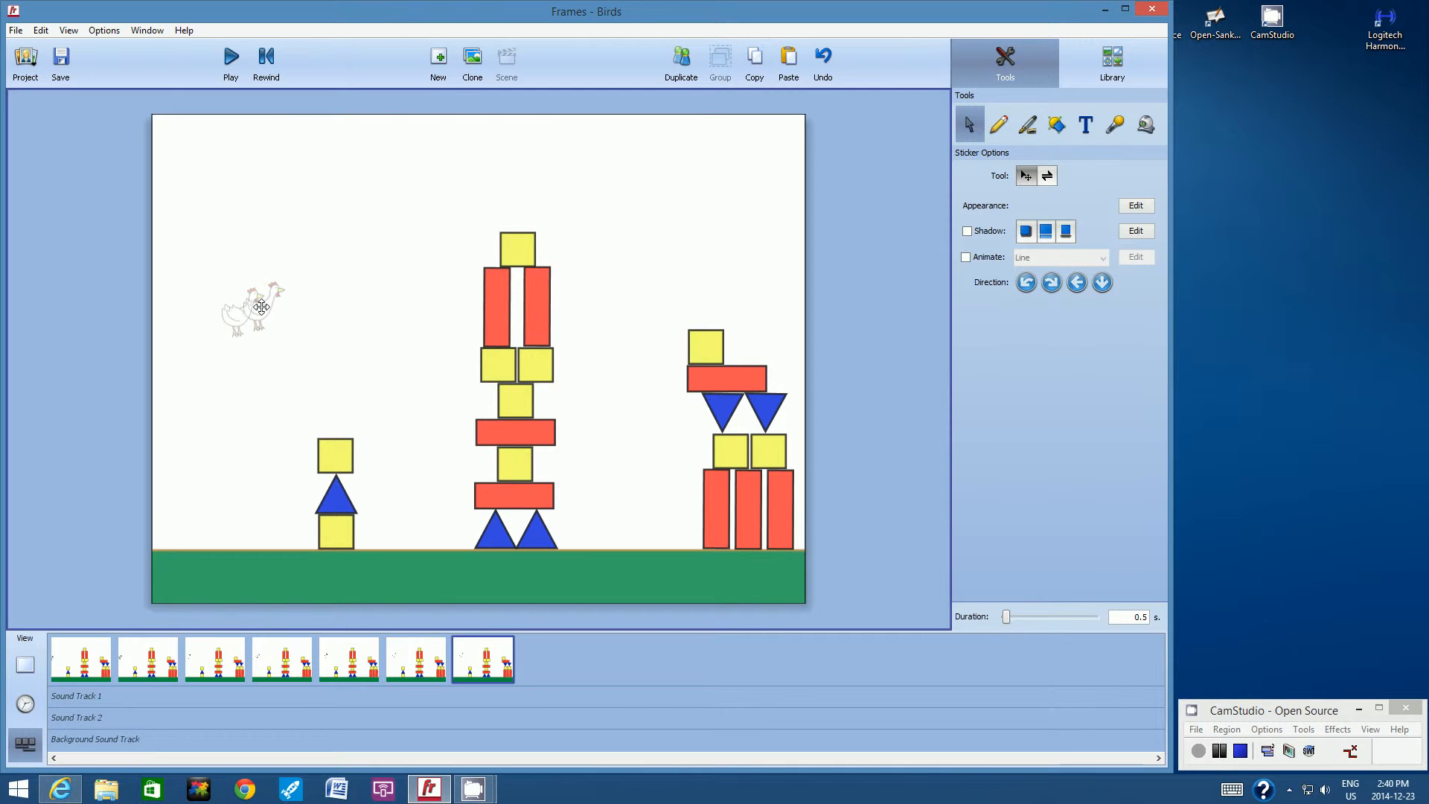
pyautogui.click(335, 230)
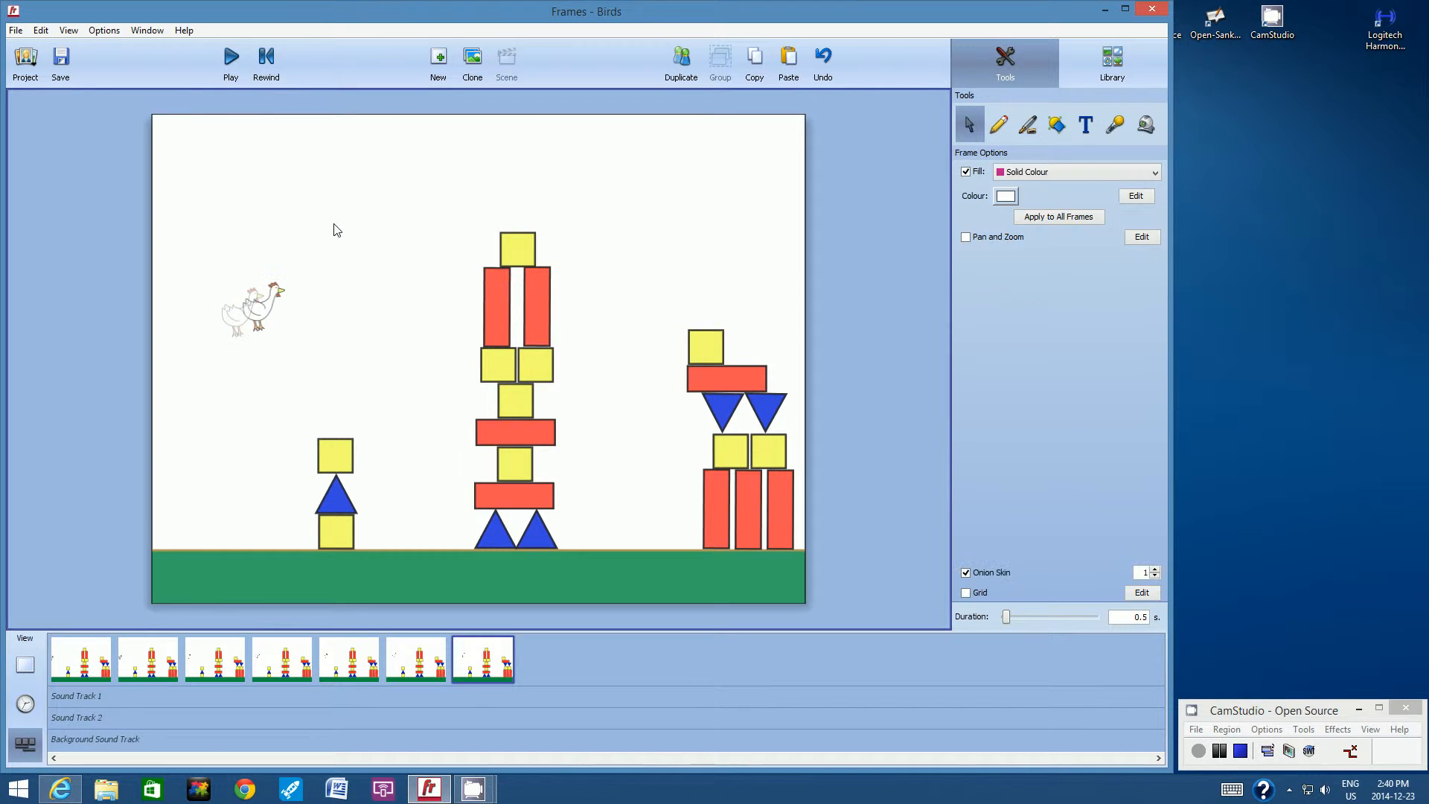
# Step: Add duplicate frames 8 to 10, advancing the chicken right and slightly up until it nears the space above the small block stack
pyautogui.click(694, 58)
pyautogui.moveTo(270, 310); pyautogui.dragTo(323, 298)
pyautogui.click(412, 204)
pyautogui.click(682, 58)
pyautogui.click(389, 229)
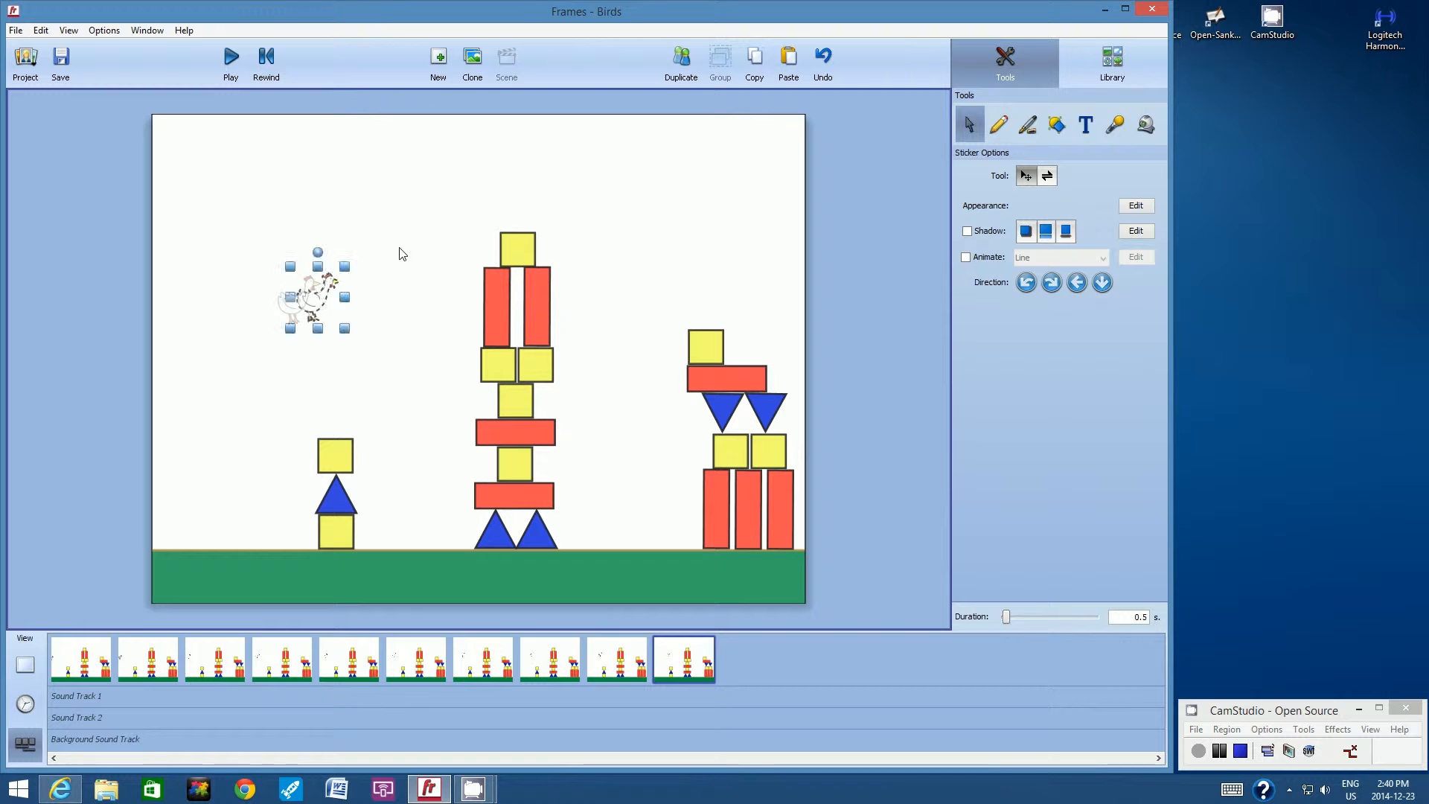
pyautogui.click(420, 223)
# Step: Add duplicate frames 11 to 13, moving the chicken almost level to the right over the small block stack at the peak of its flight
pyautogui.click(679, 60)
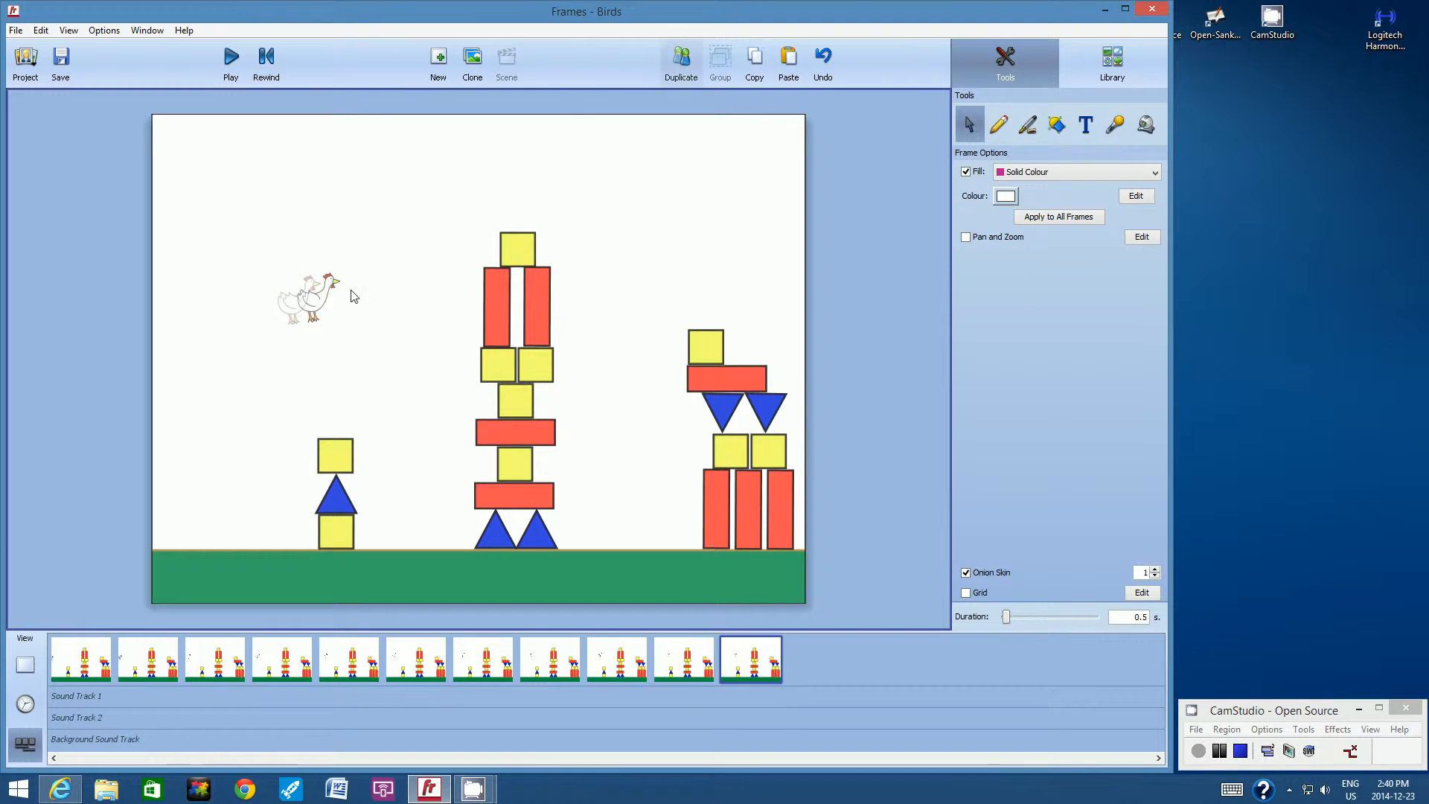
pyautogui.moveTo(313, 300); pyautogui.dragTo(331, 301)
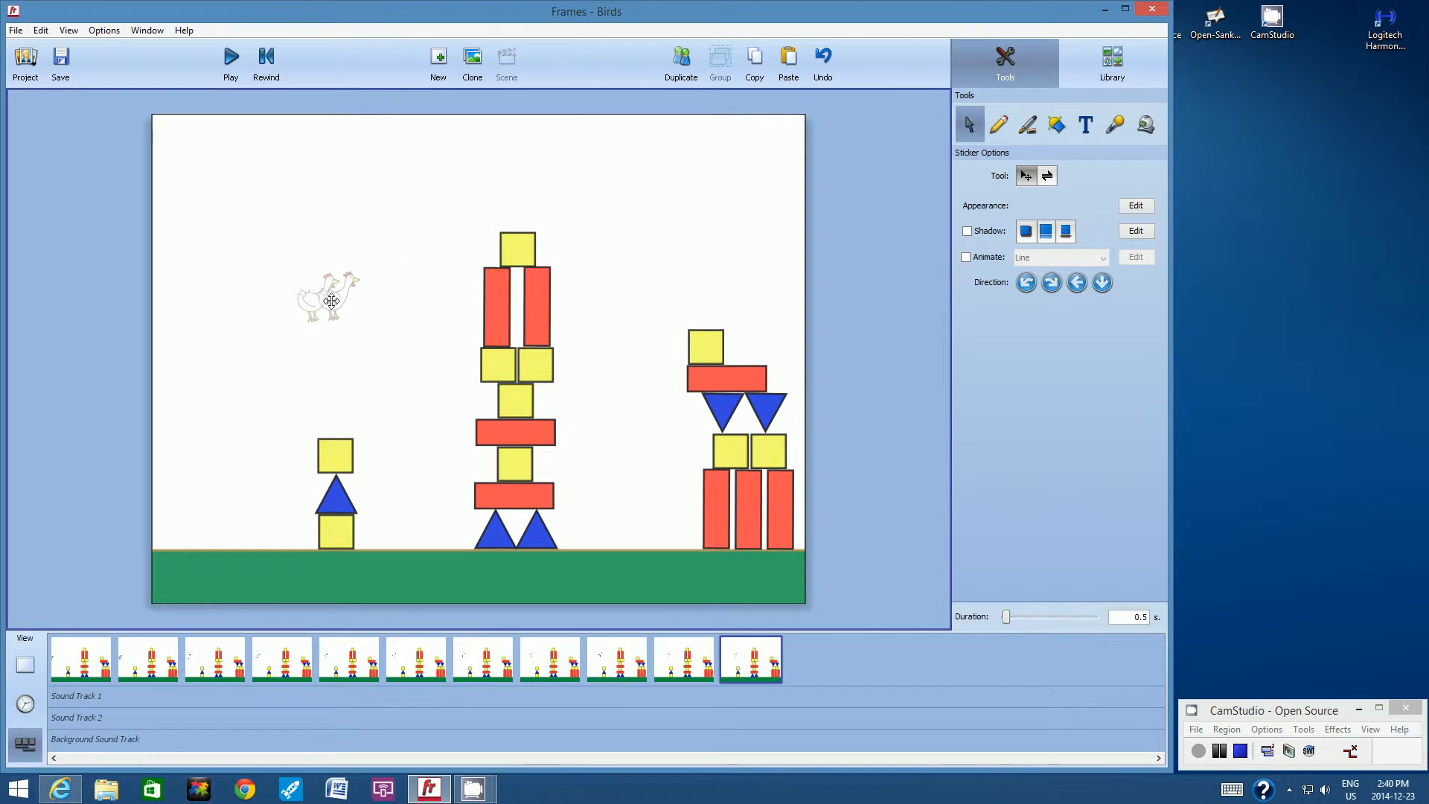
pyautogui.click(405, 227)
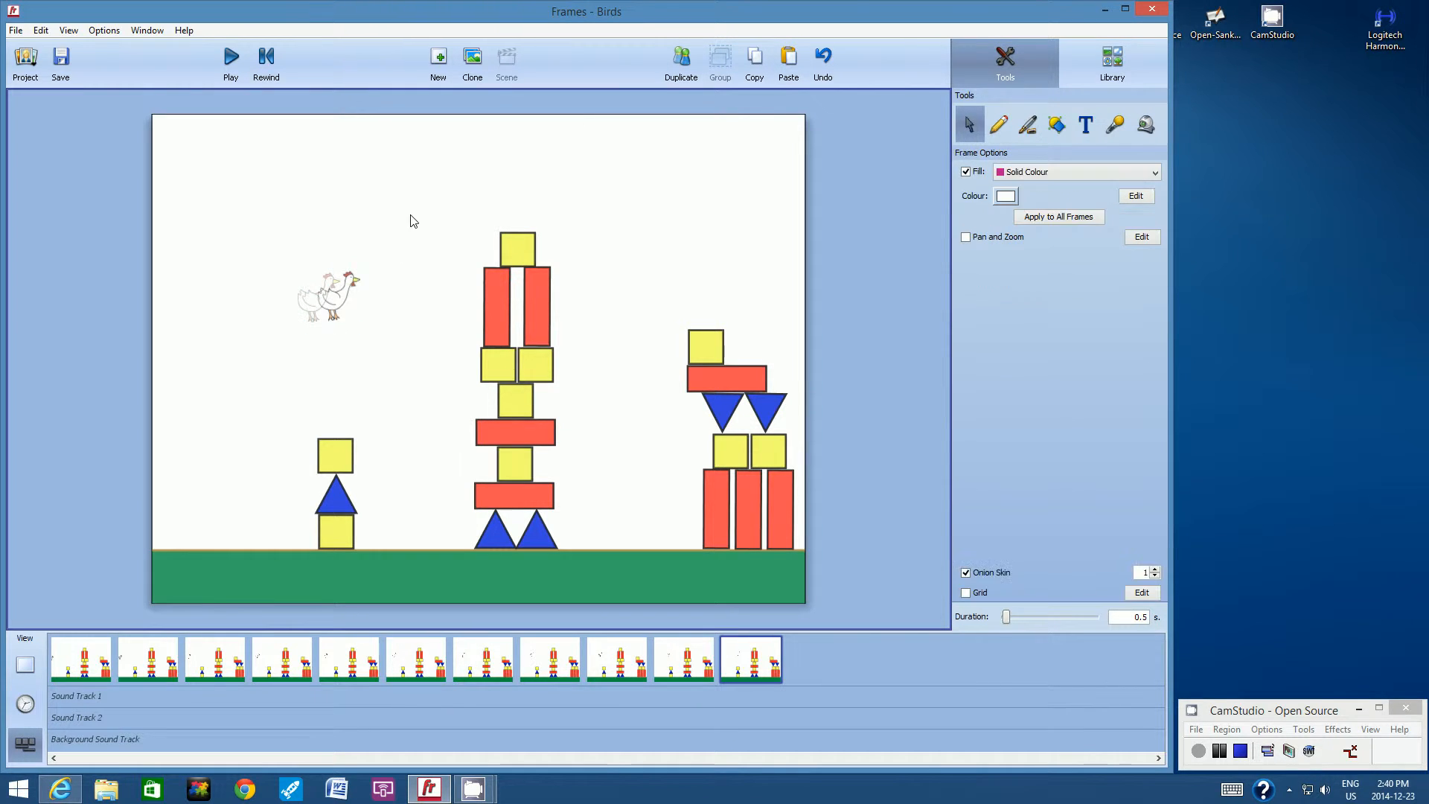
pyautogui.click(682, 63)
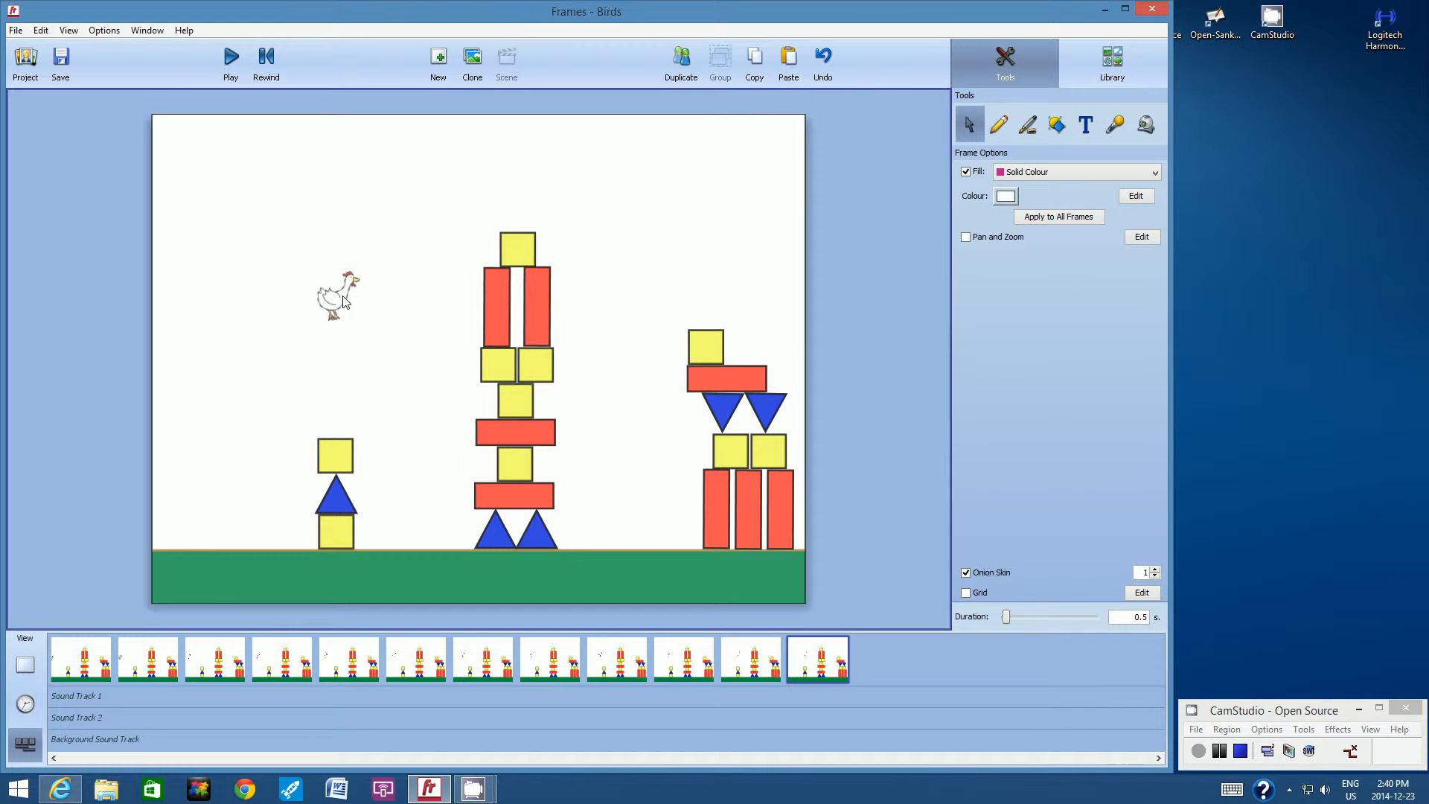
pyautogui.click(349, 295)
pyautogui.moveTo(348, 296); pyautogui.dragTo(363, 298)
pyautogui.click(445, 218)
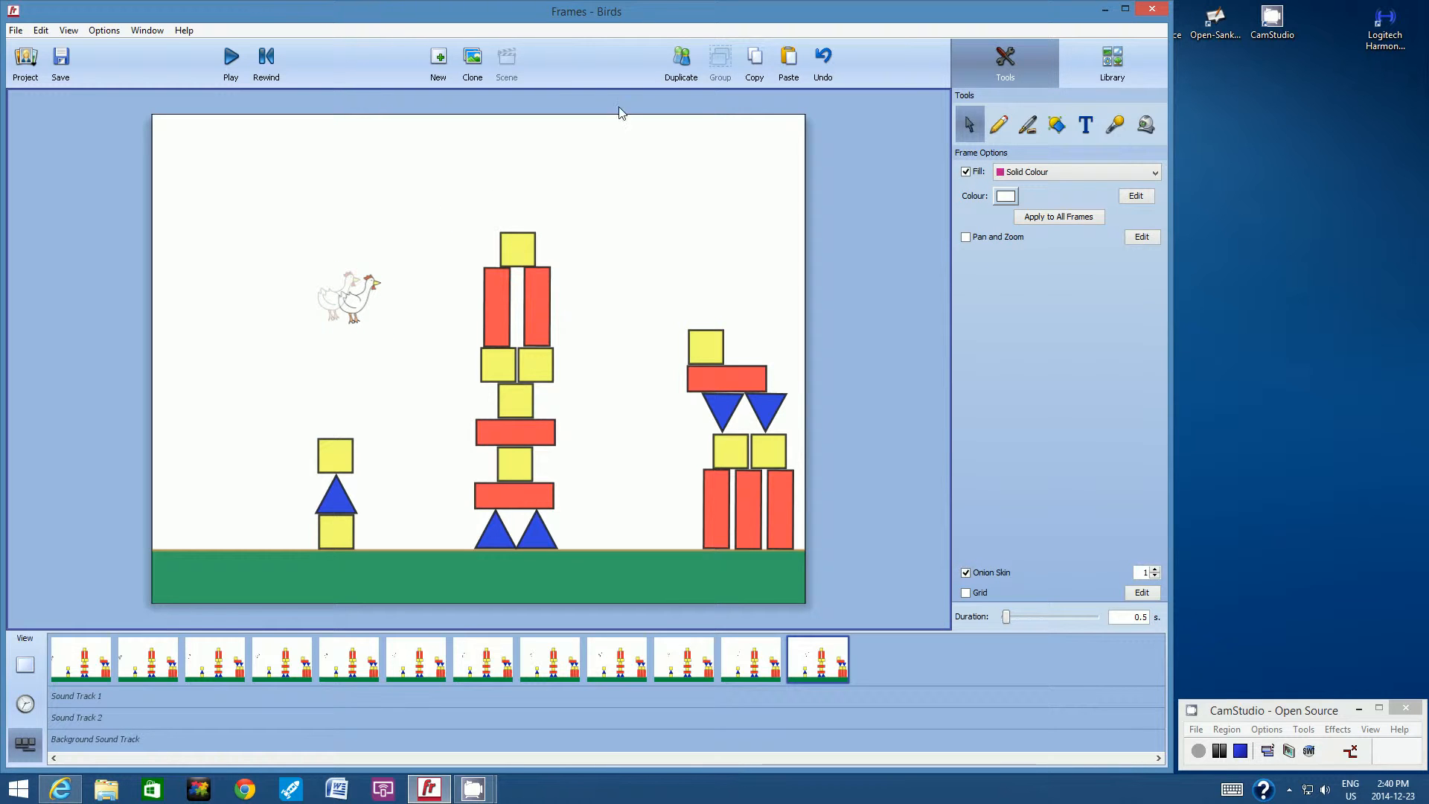
pyautogui.click(682, 63)
pyautogui.moveTo(375, 299); pyautogui.dragTo(386, 296)
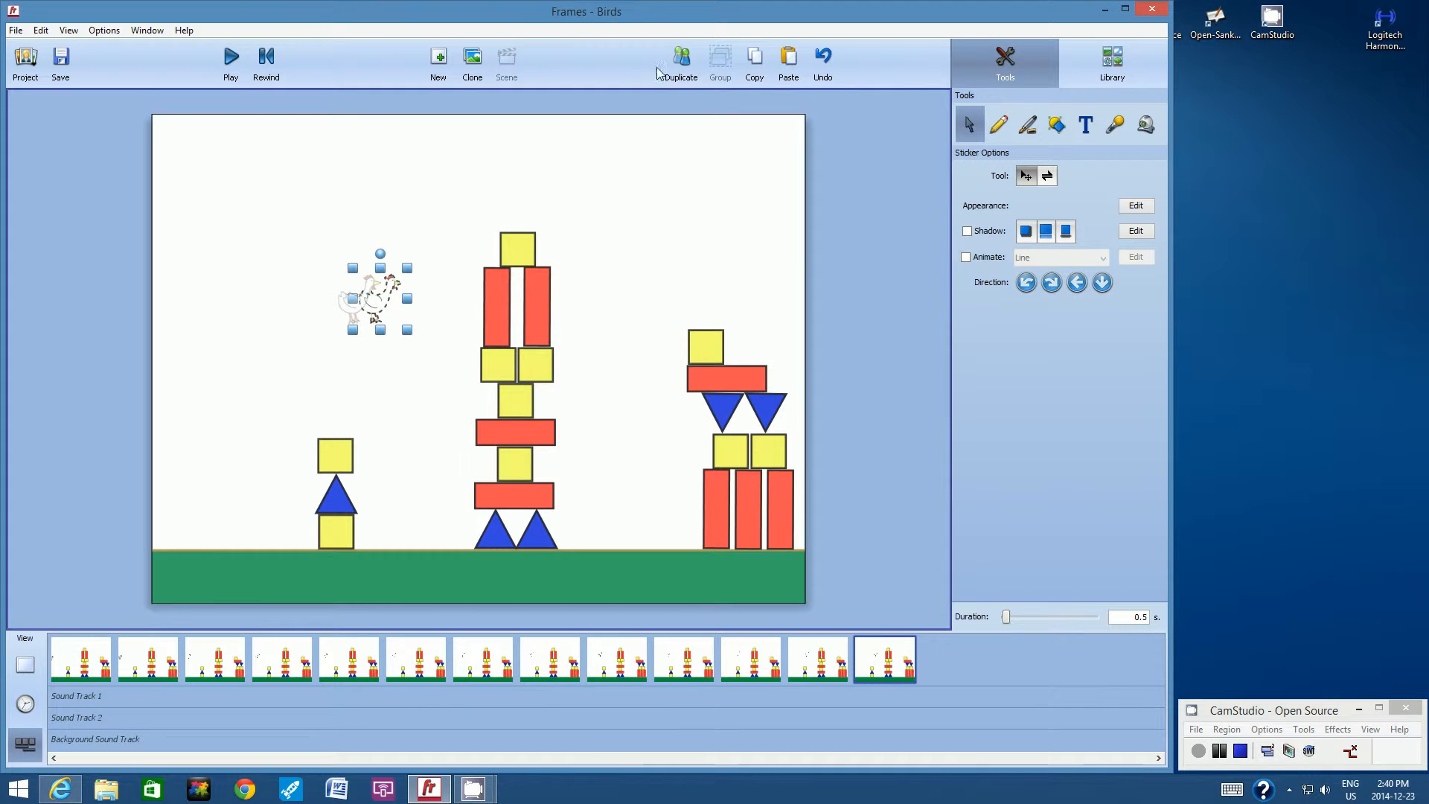
pyautogui.click(425, 224)
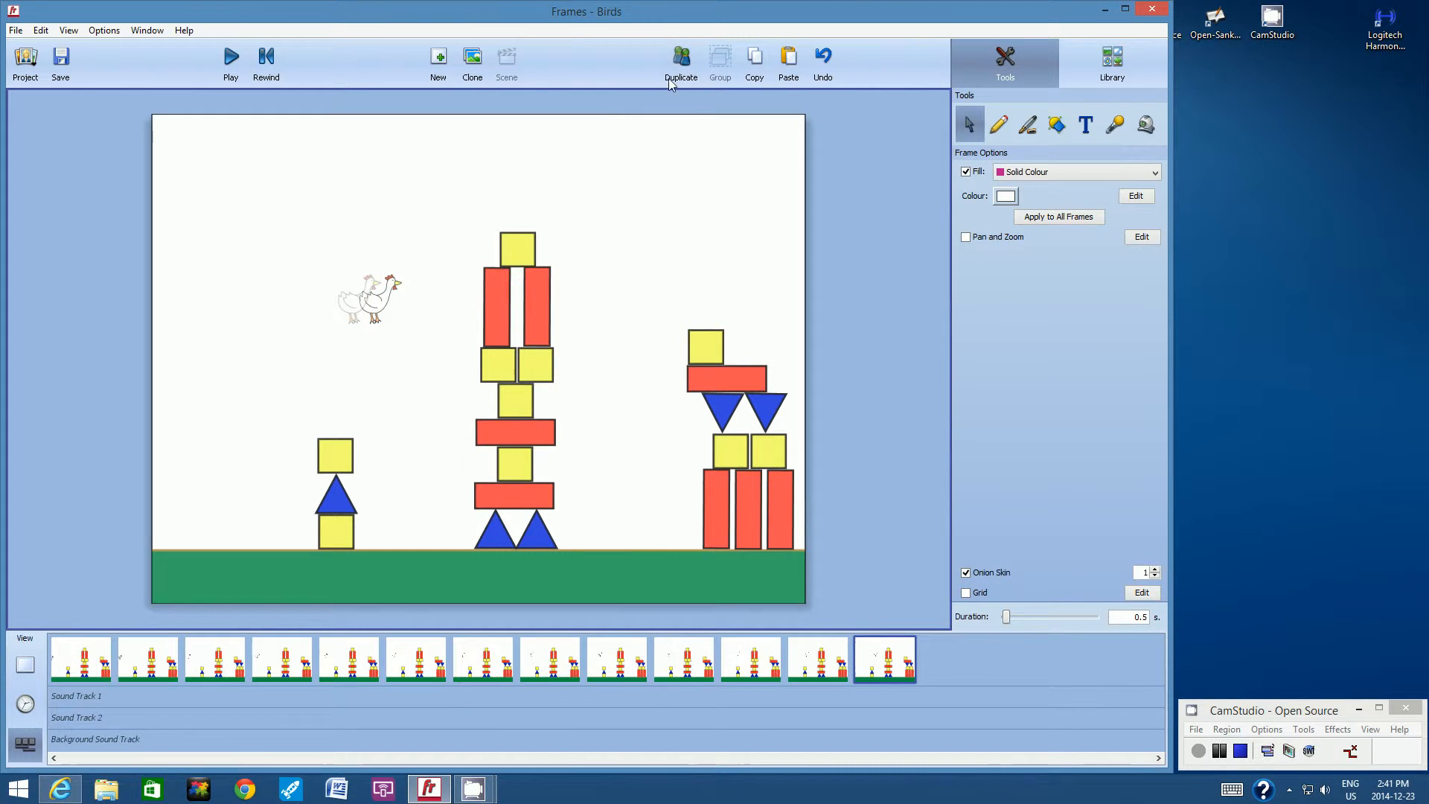
# Step: Add duplicate frames 14 to 16 with the chicken gradually descending right up to the middle tower, and save the animation
pyautogui.moveTo(382, 301); pyautogui.dragTo(447, 305)
pyautogui.click(492, 185)
pyautogui.click(683, 66)
pyautogui.click(488, 233)
pyautogui.click(682, 60)
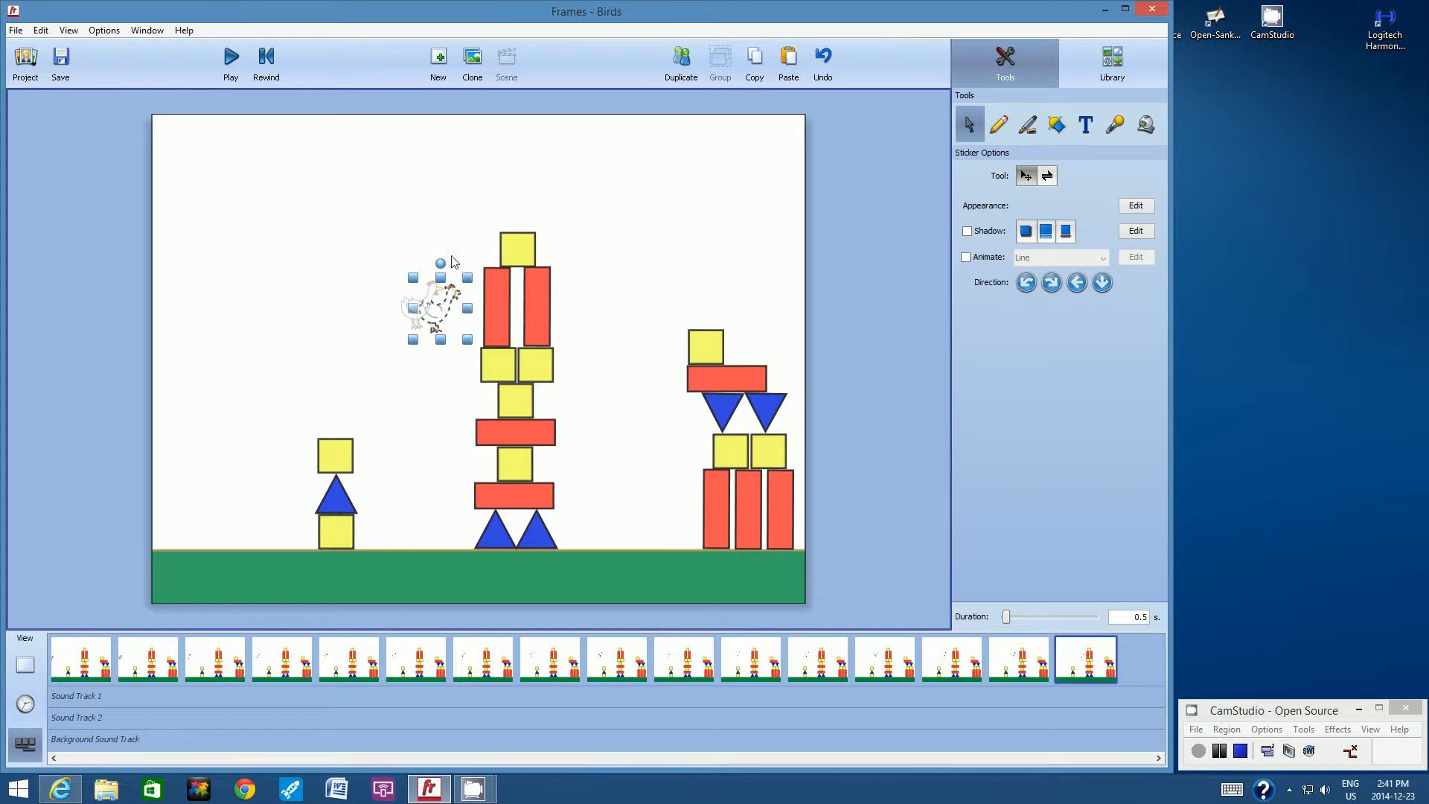
pyautogui.click(448, 212)
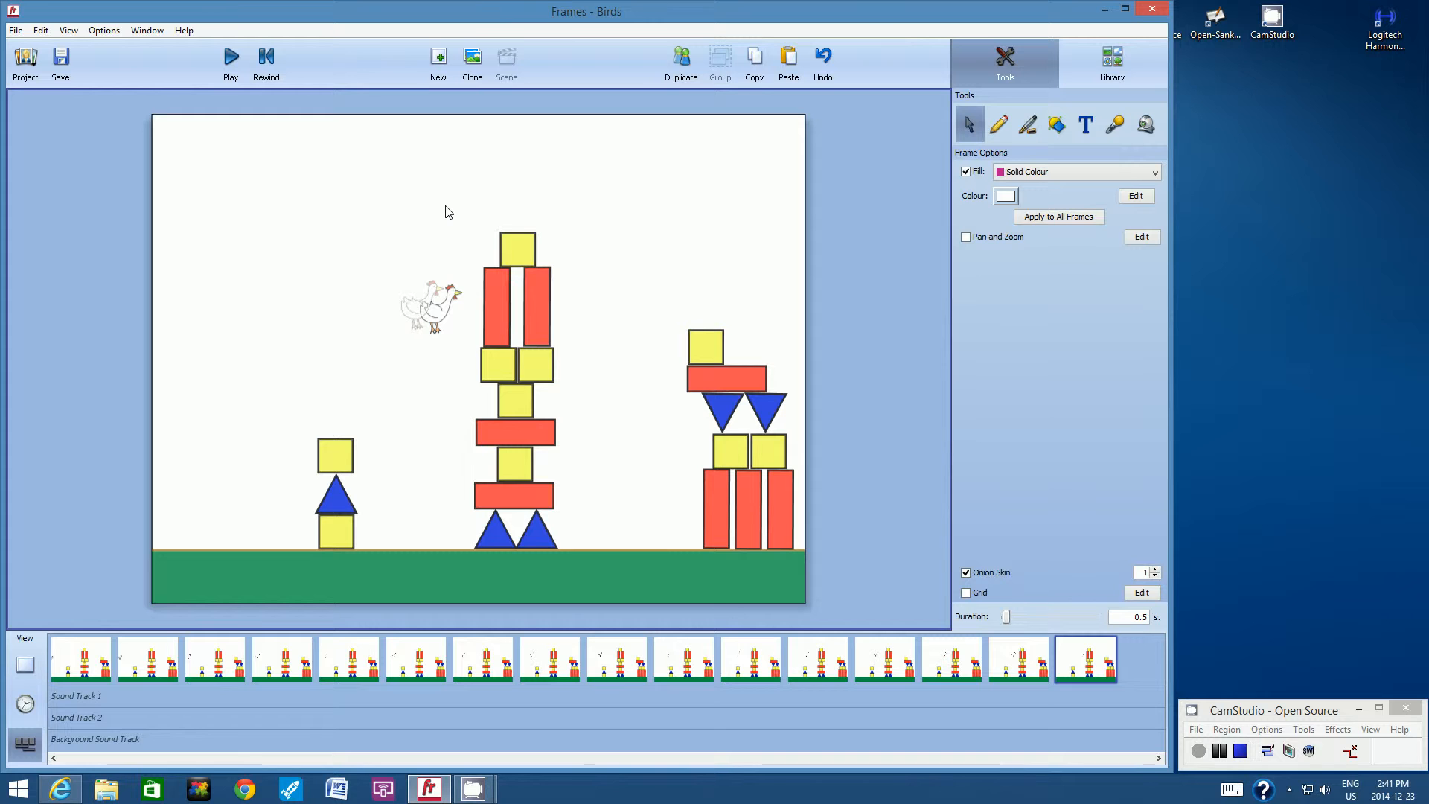
pyautogui.click(61, 66)
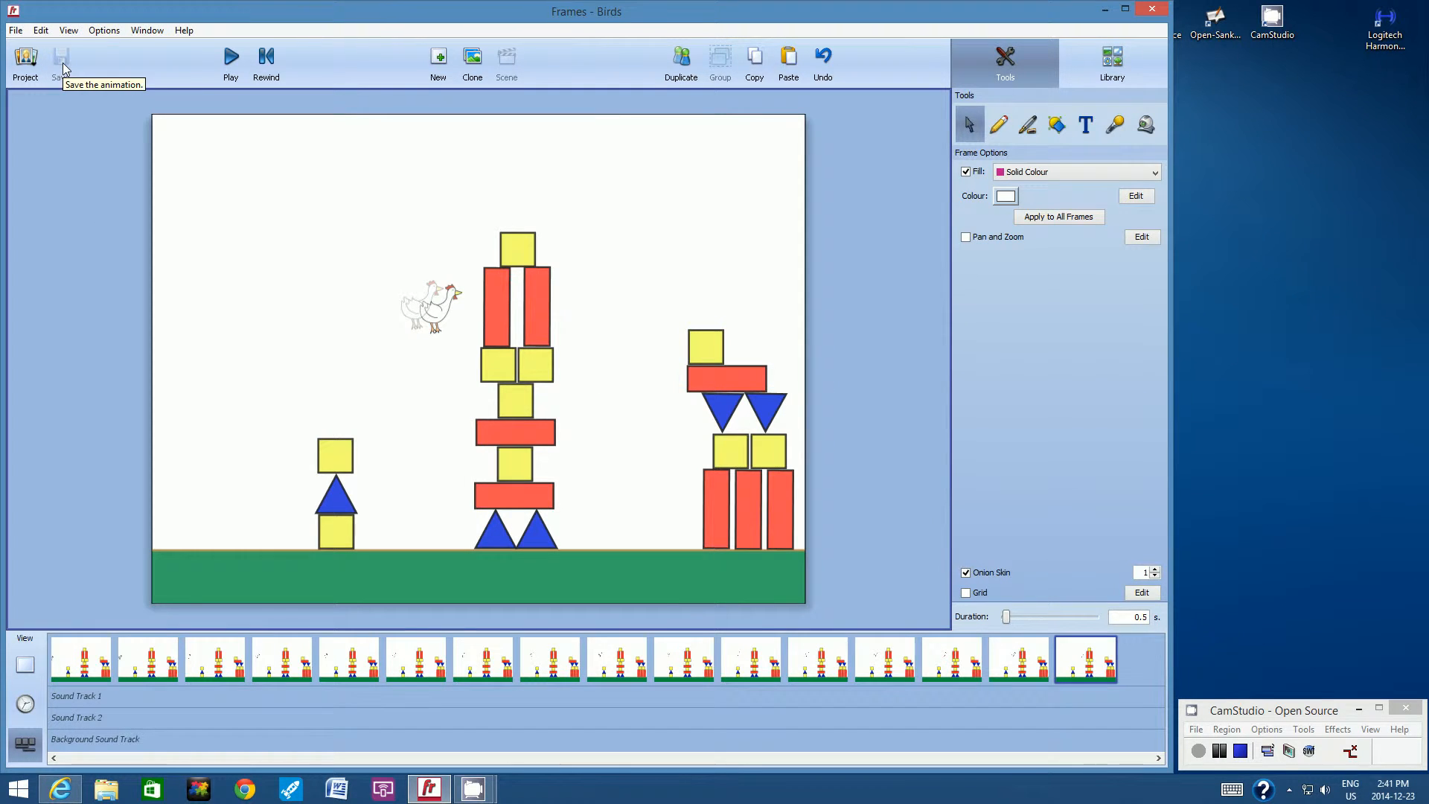
# Step: Turn off onion skinning and play the animation from the first frame to preview the chicken's flight
pyautogui.click(66, 655)
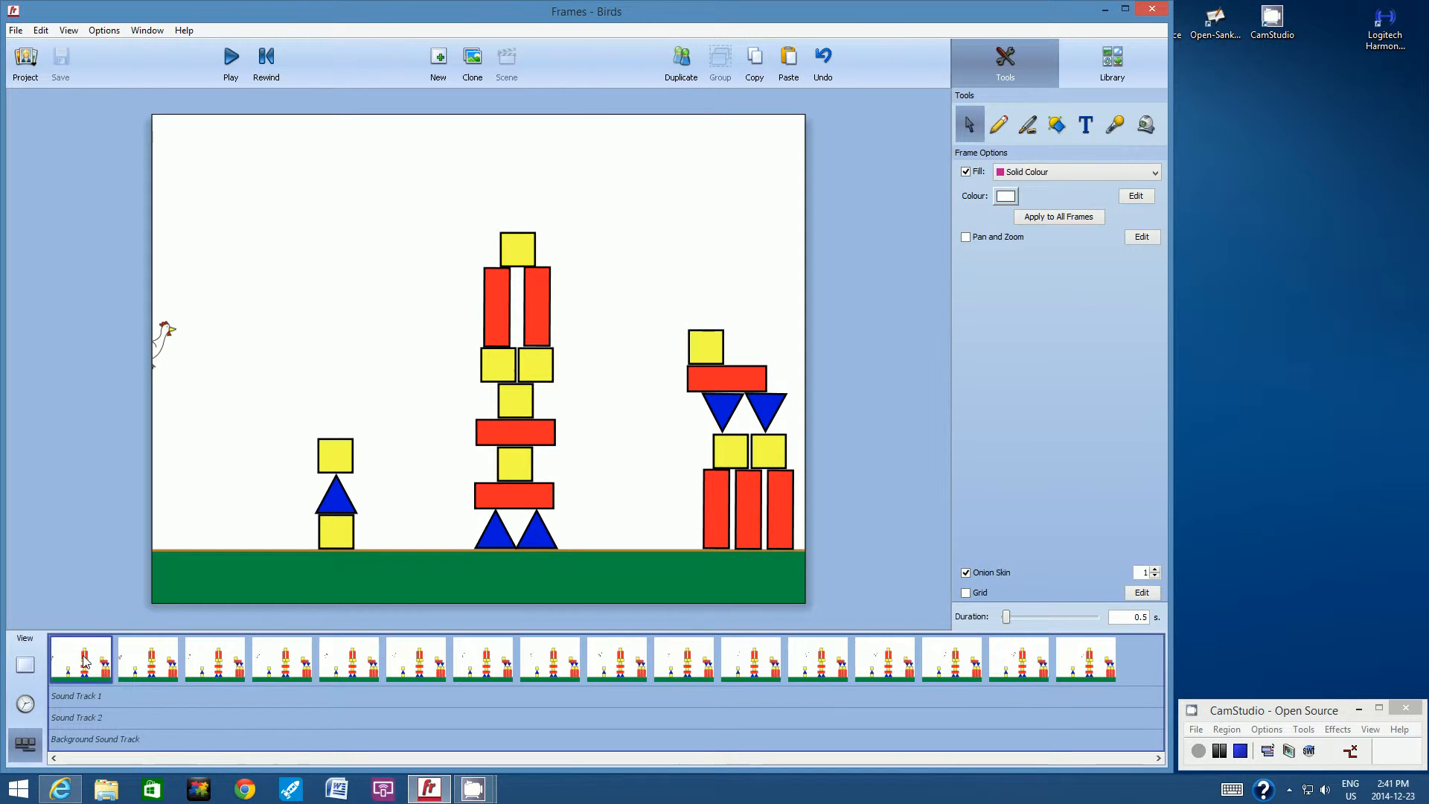
pyautogui.click(69, 31)
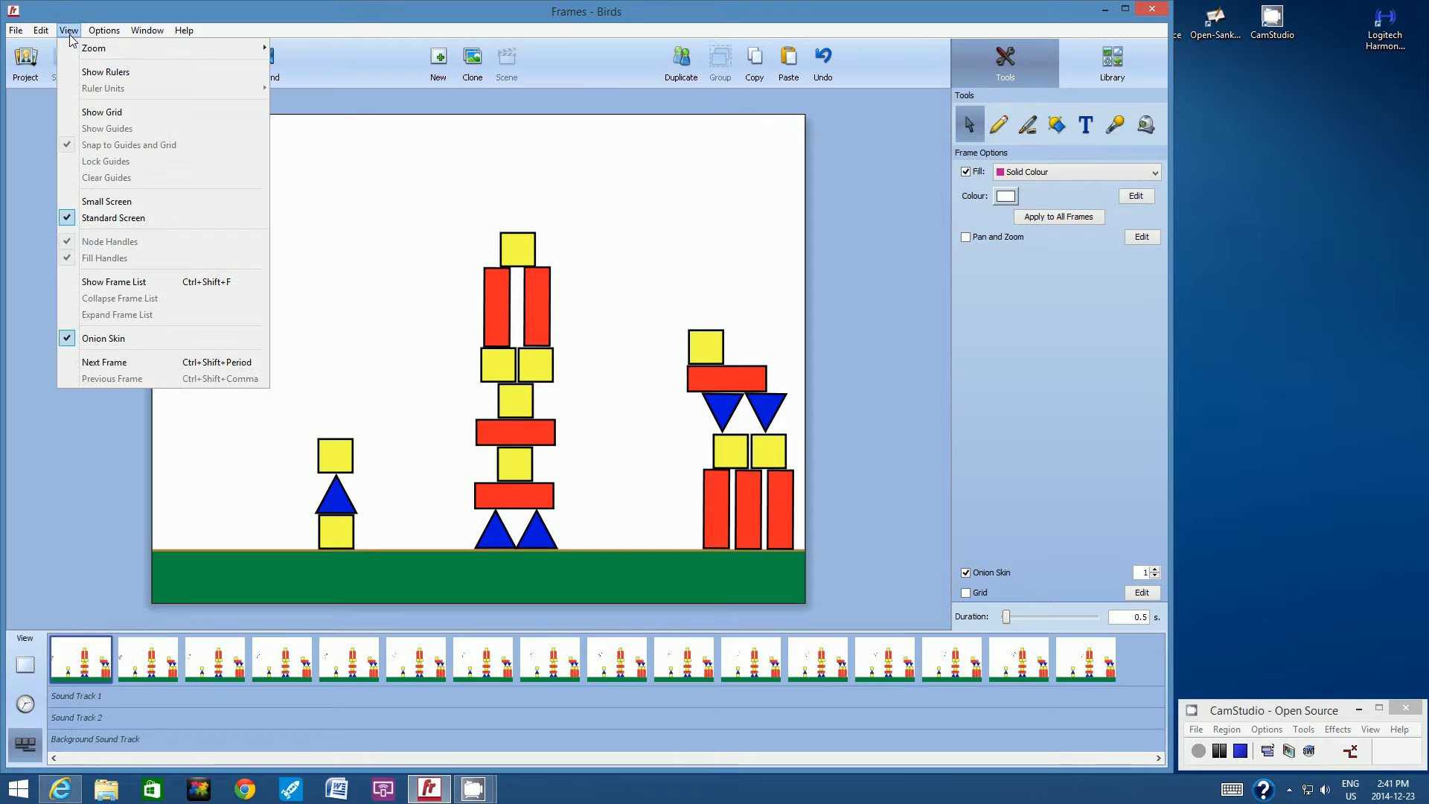
pyautogui.click(116, 344)
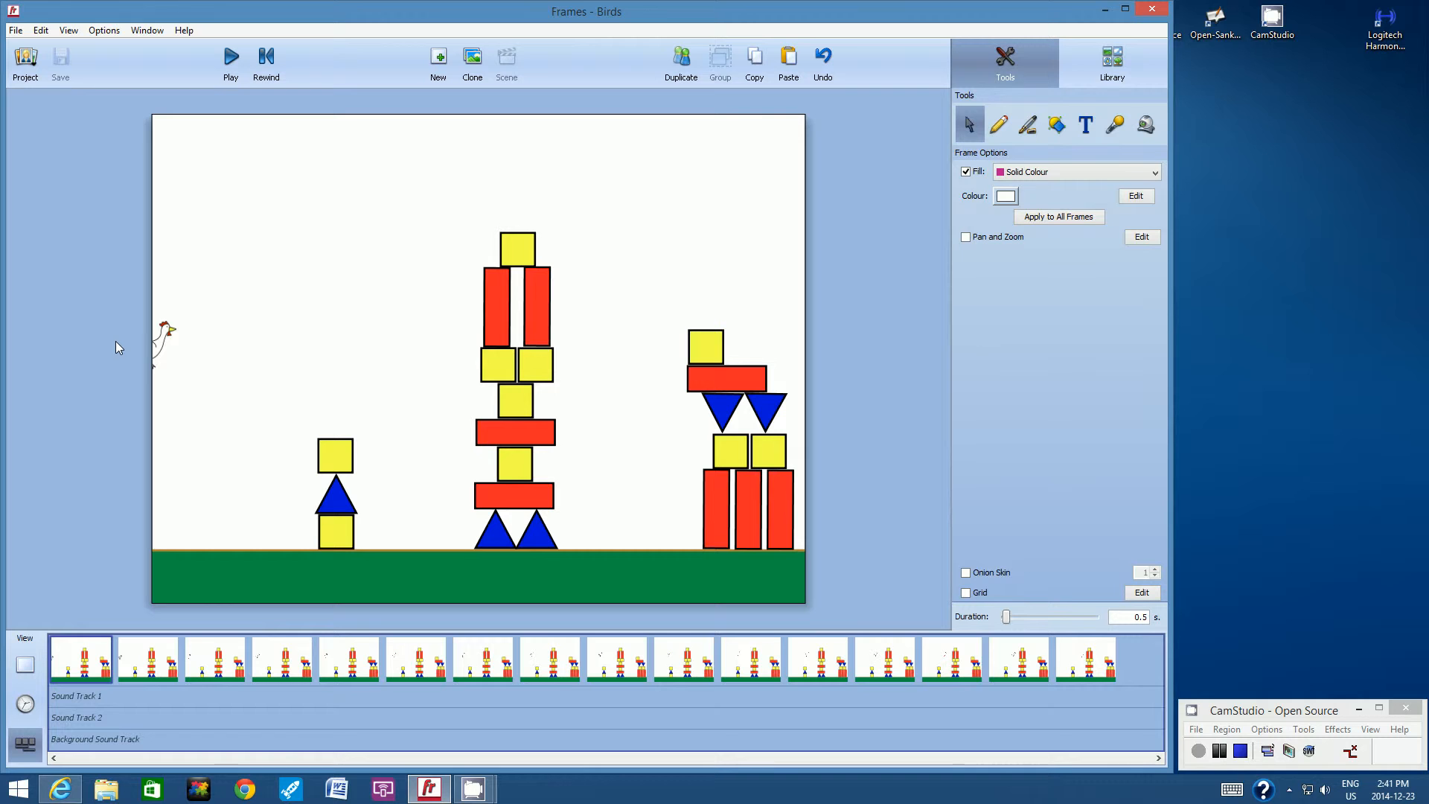
pyautogui.click(235, 66)
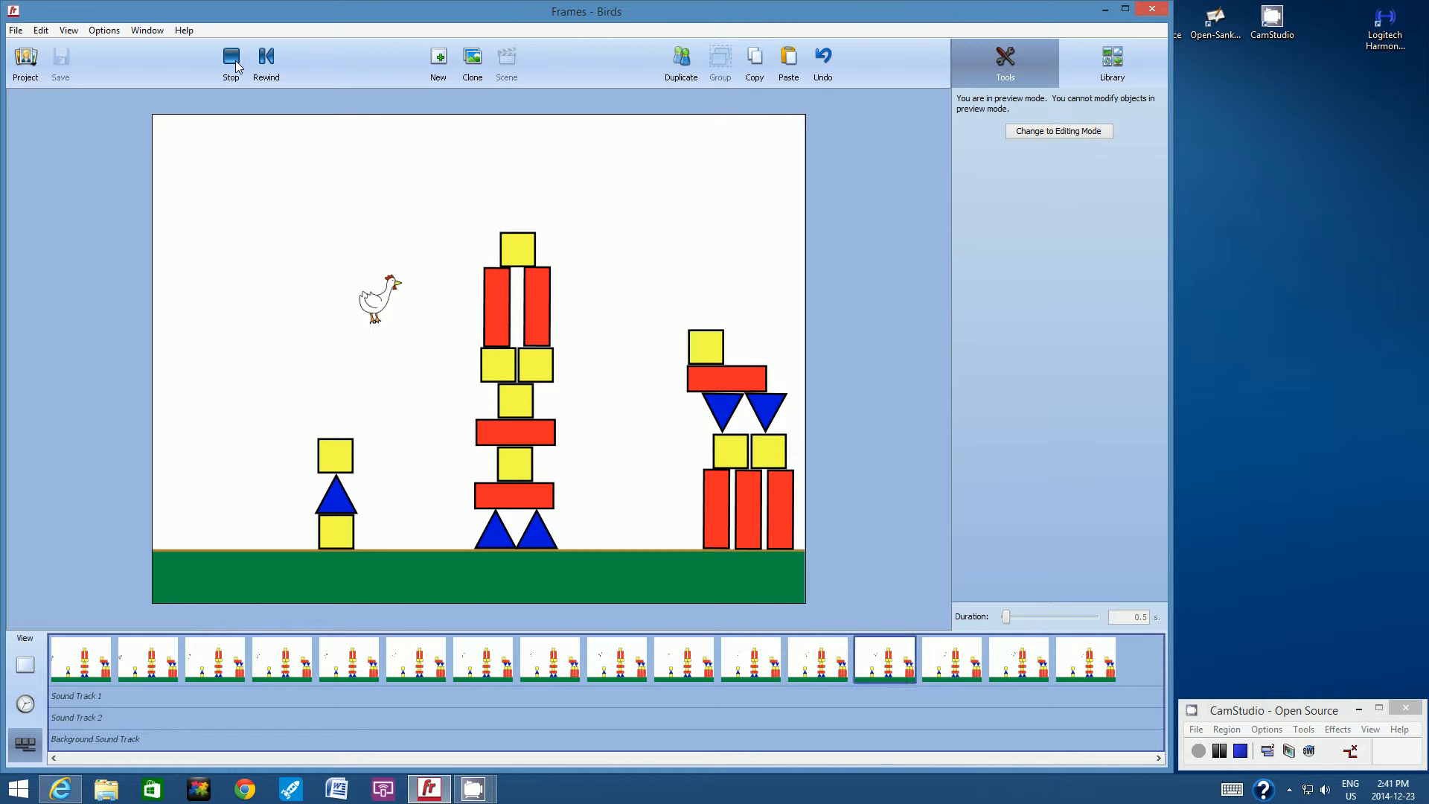
pyautogui.click(237, 67)
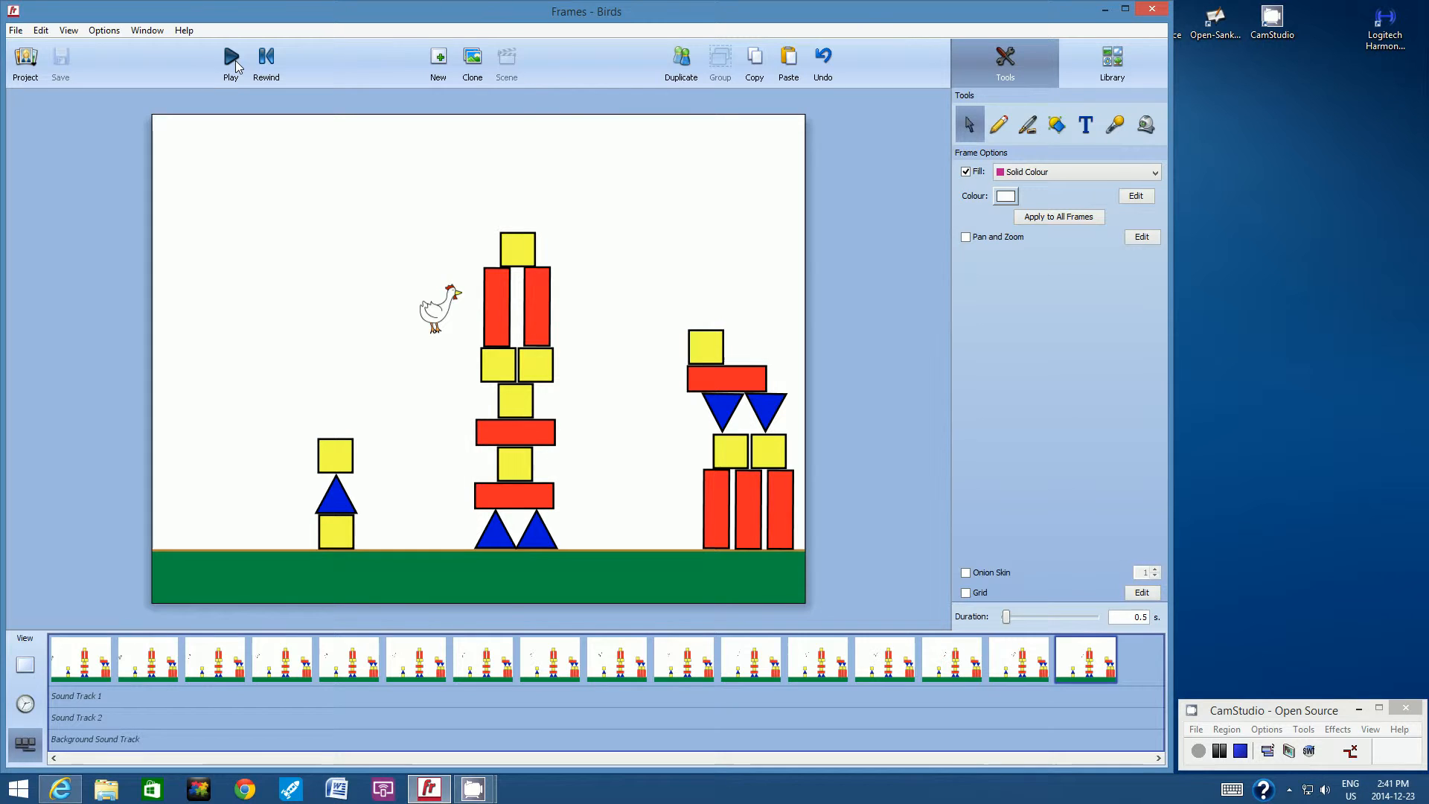
# Step: Check the chicken's path from frame 7 onward and raise the chicken slightly in frame 12
pyautogui.click(489, 652)
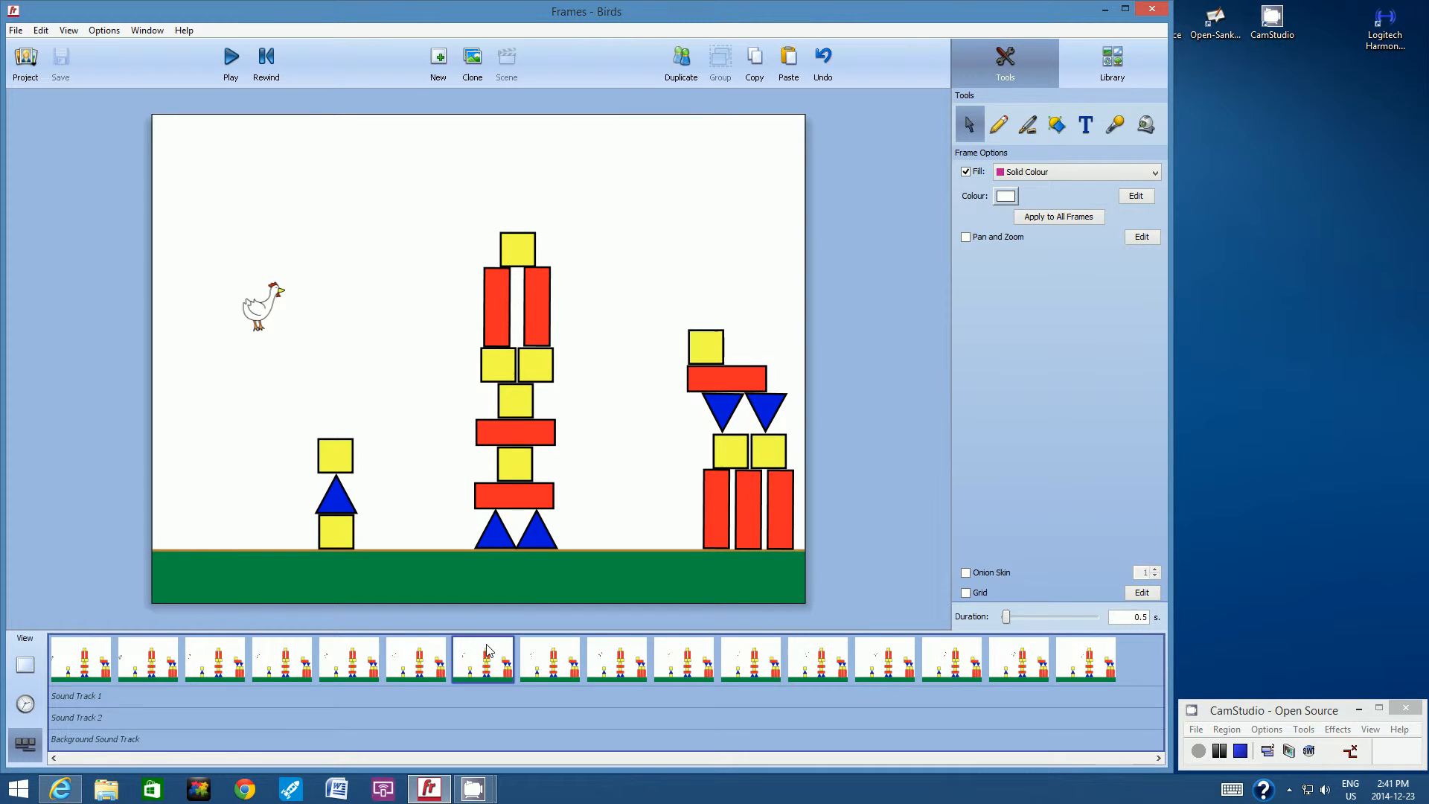
pyautogui.click(566, 659)
pyautogui.click(624, 659)
pyautogui.click(681, 663)
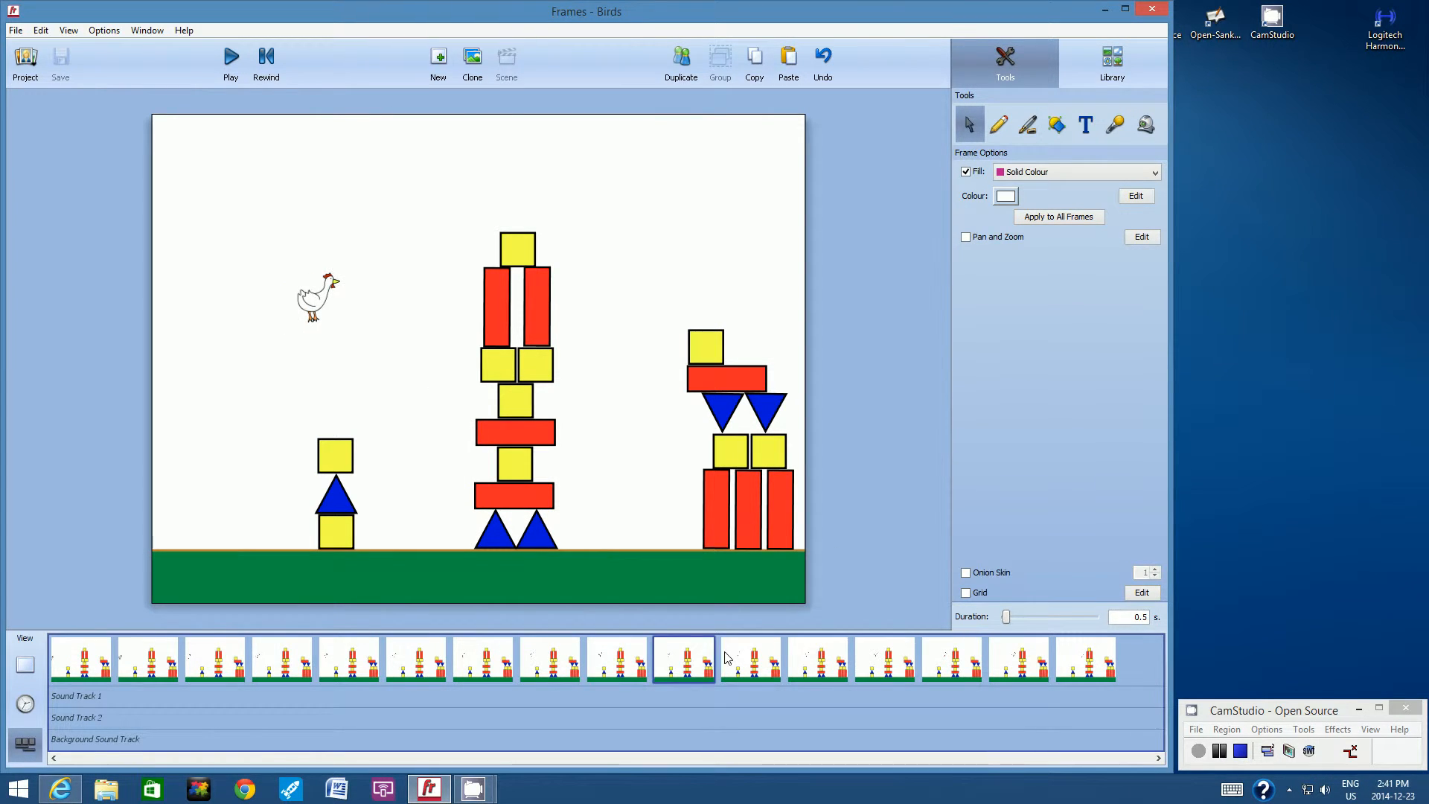
pyautogui.click(758, 659)
pyautogui.click(842, 655)
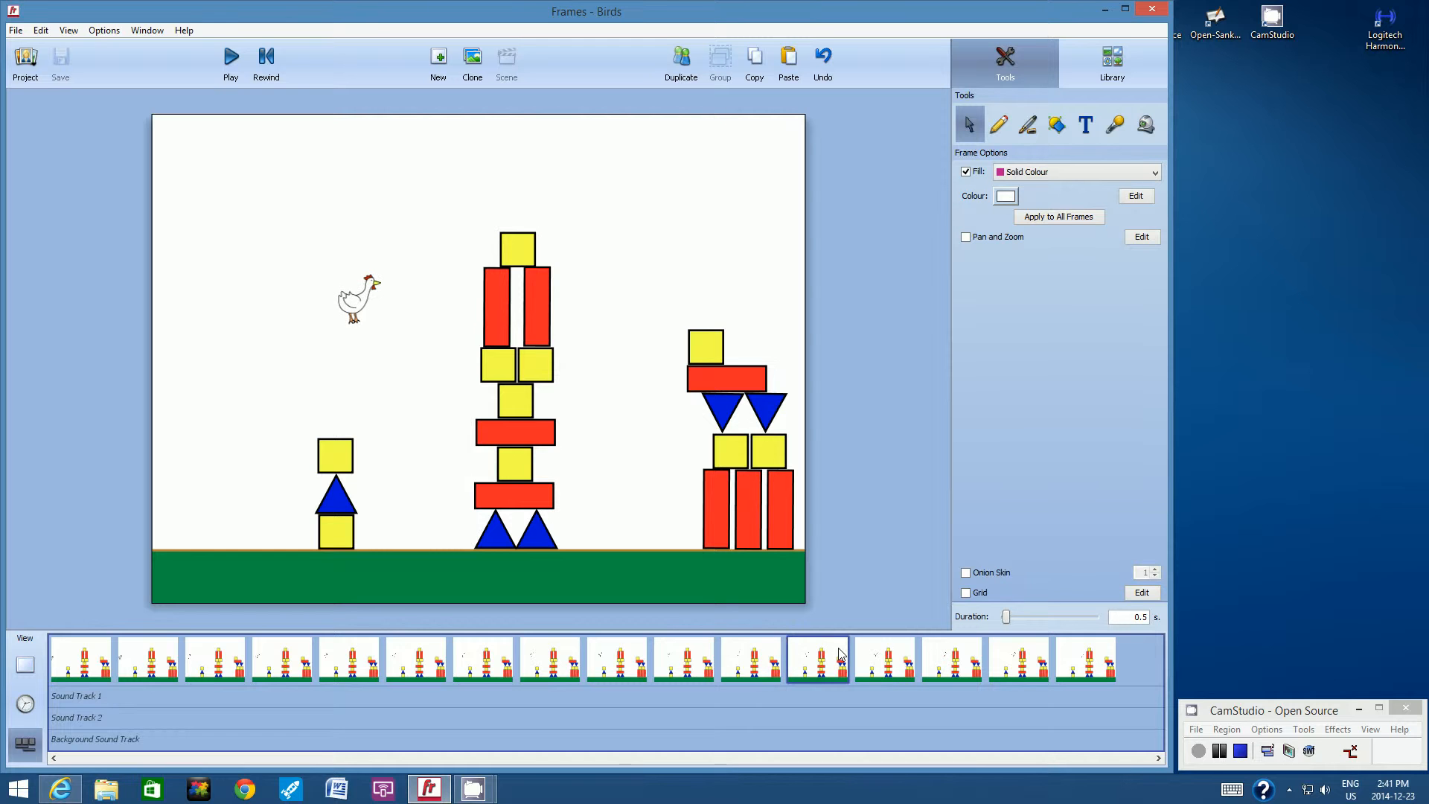
pyautogui.click(872, 655)
pyautogui.click(825, 653)
pyautogui.click(356, 306)
pyautogui.moveTo(356, 306); pyautogui.dragTo(355, 295)
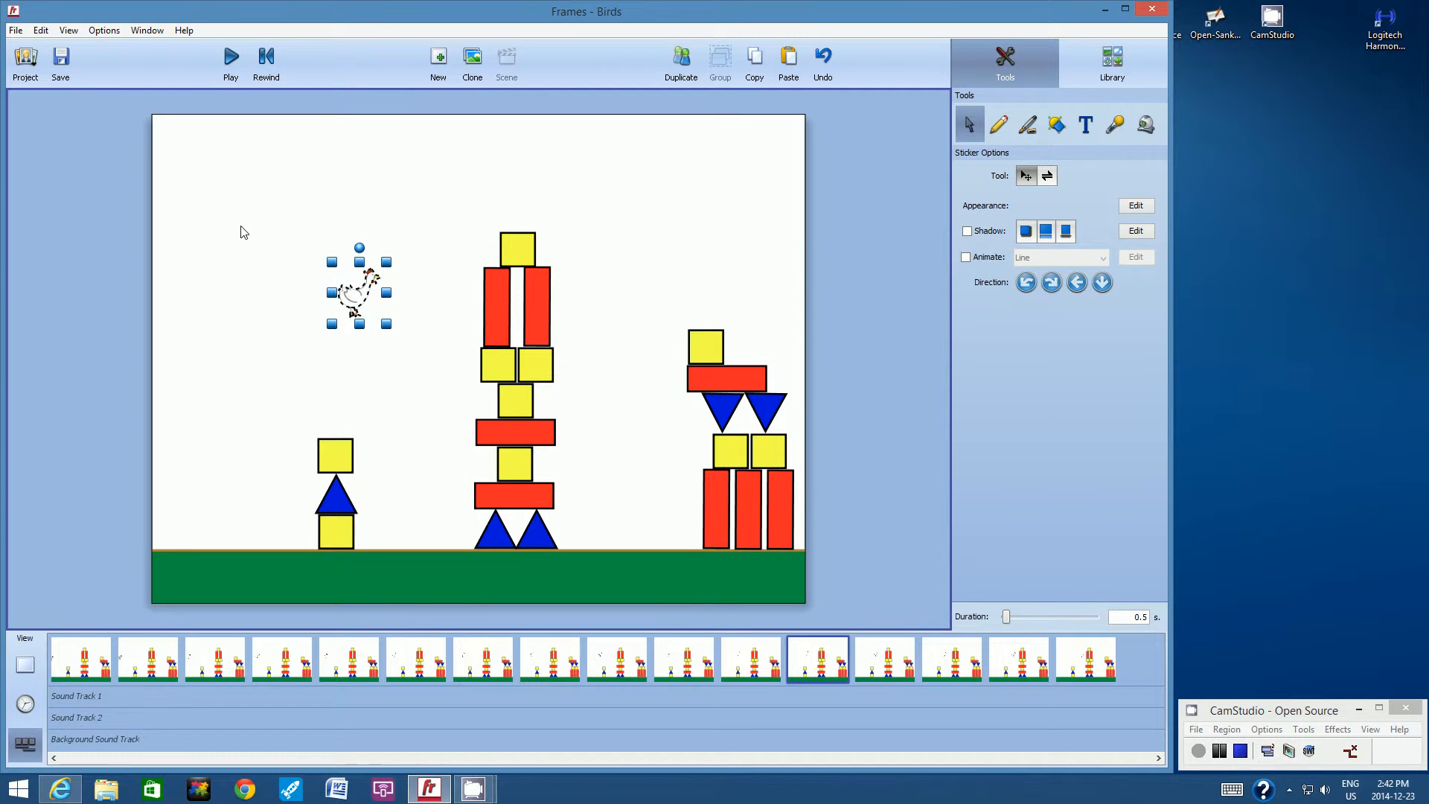
pyautogui.click(248, 233)
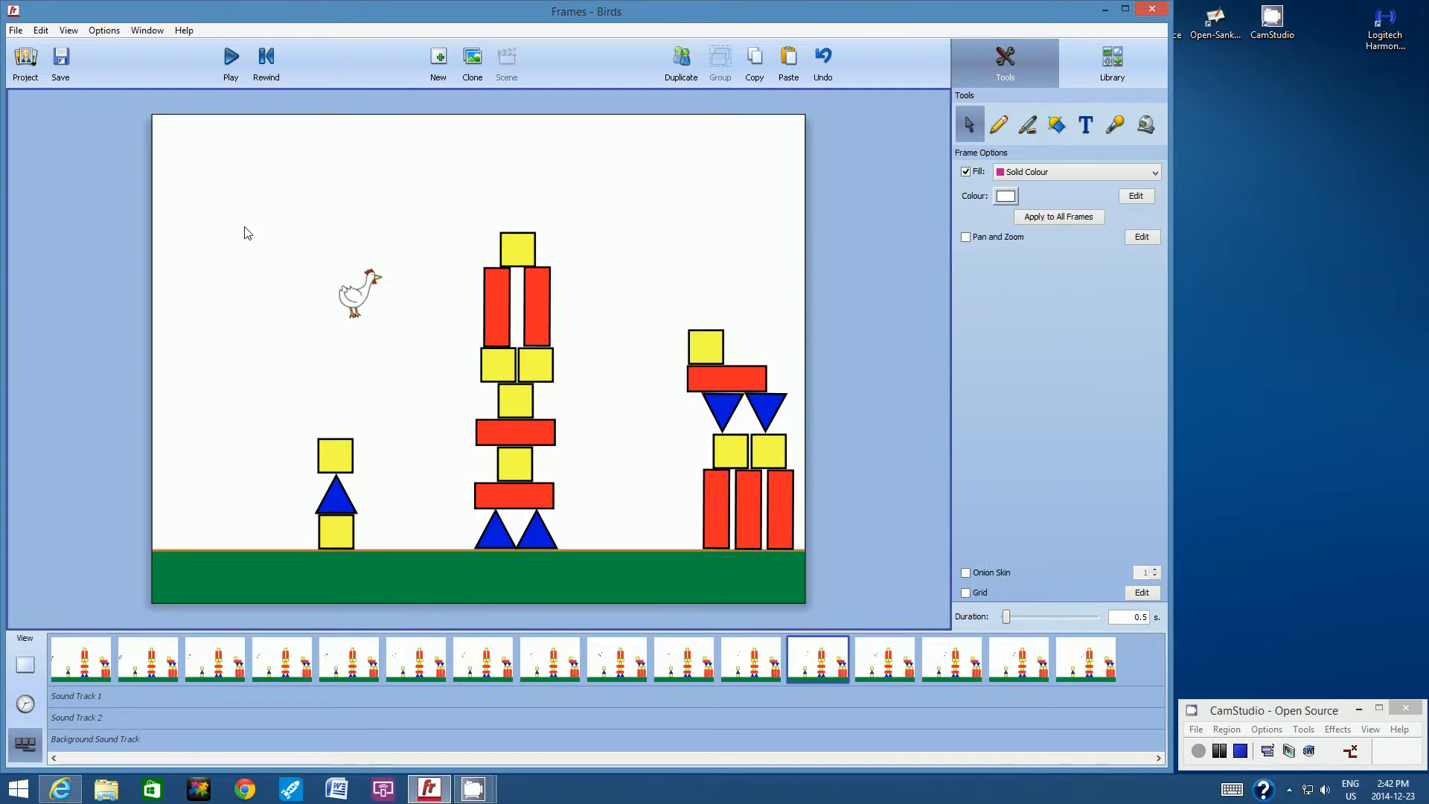
# Step: Rotate the chicken slightly clockwise in frame 2 and turn onion skinning back on
pyautogui.click(126, 659)
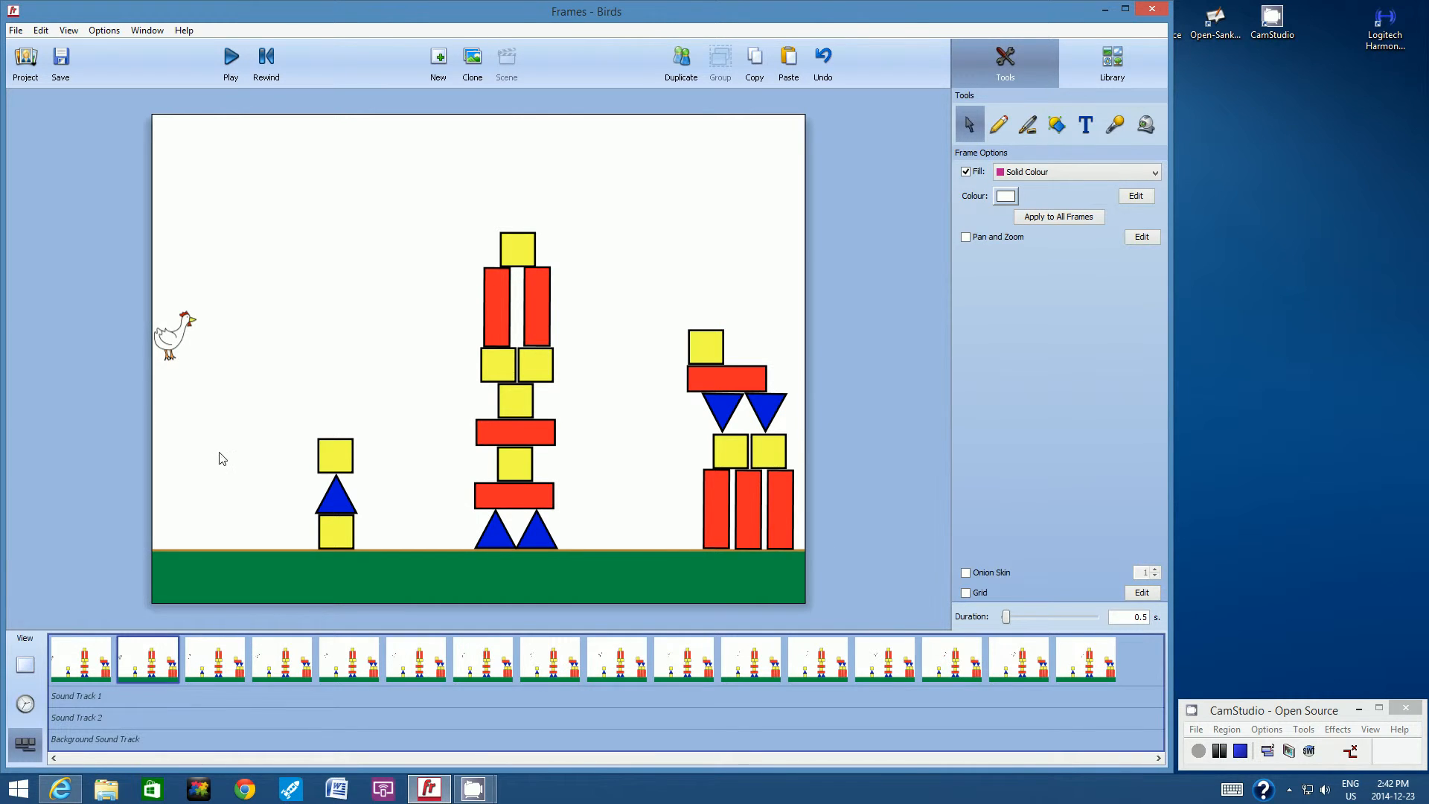
pyautogui.click(177, 344)
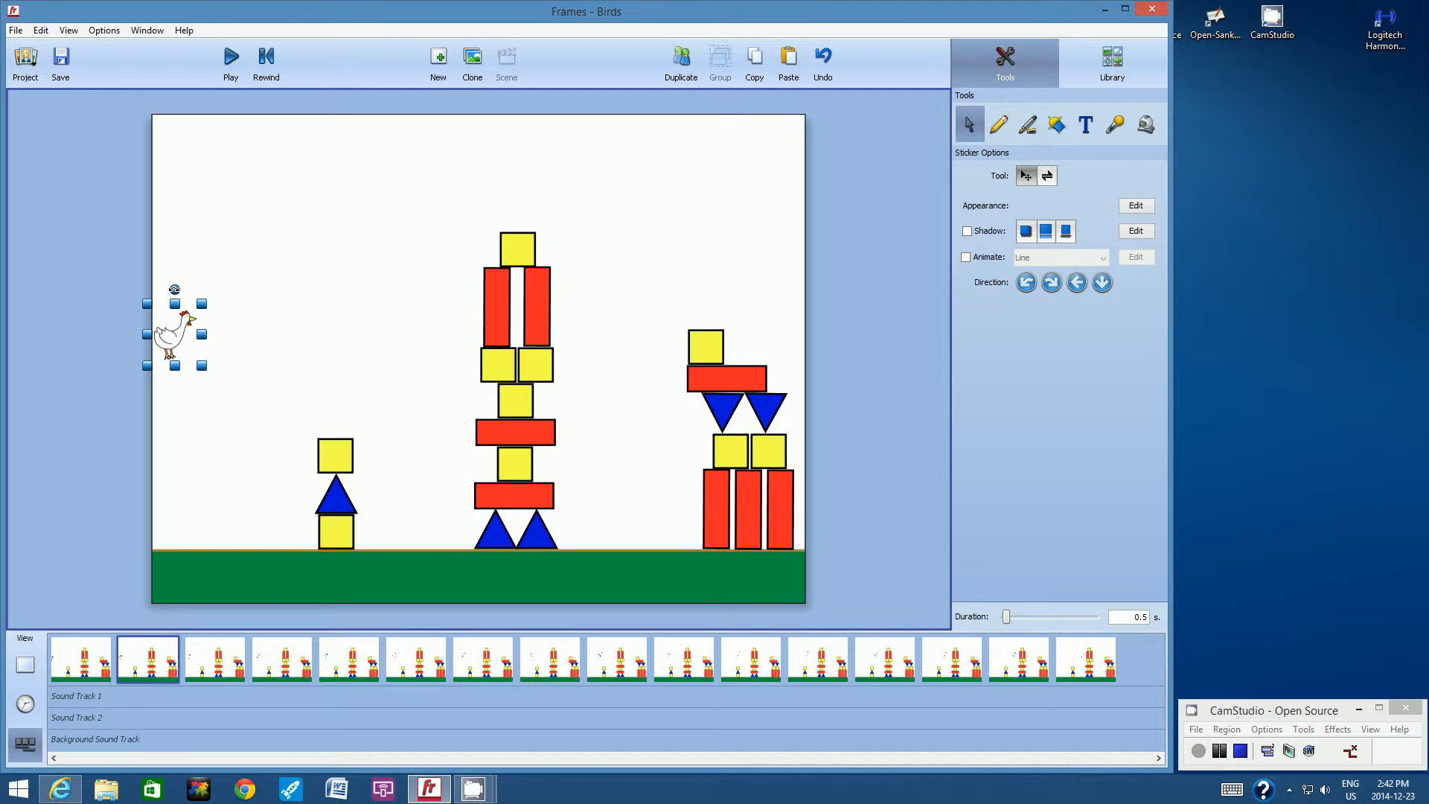
pyautogui.moveTo(175, 289); pyautogui.dragTo(179, 291)
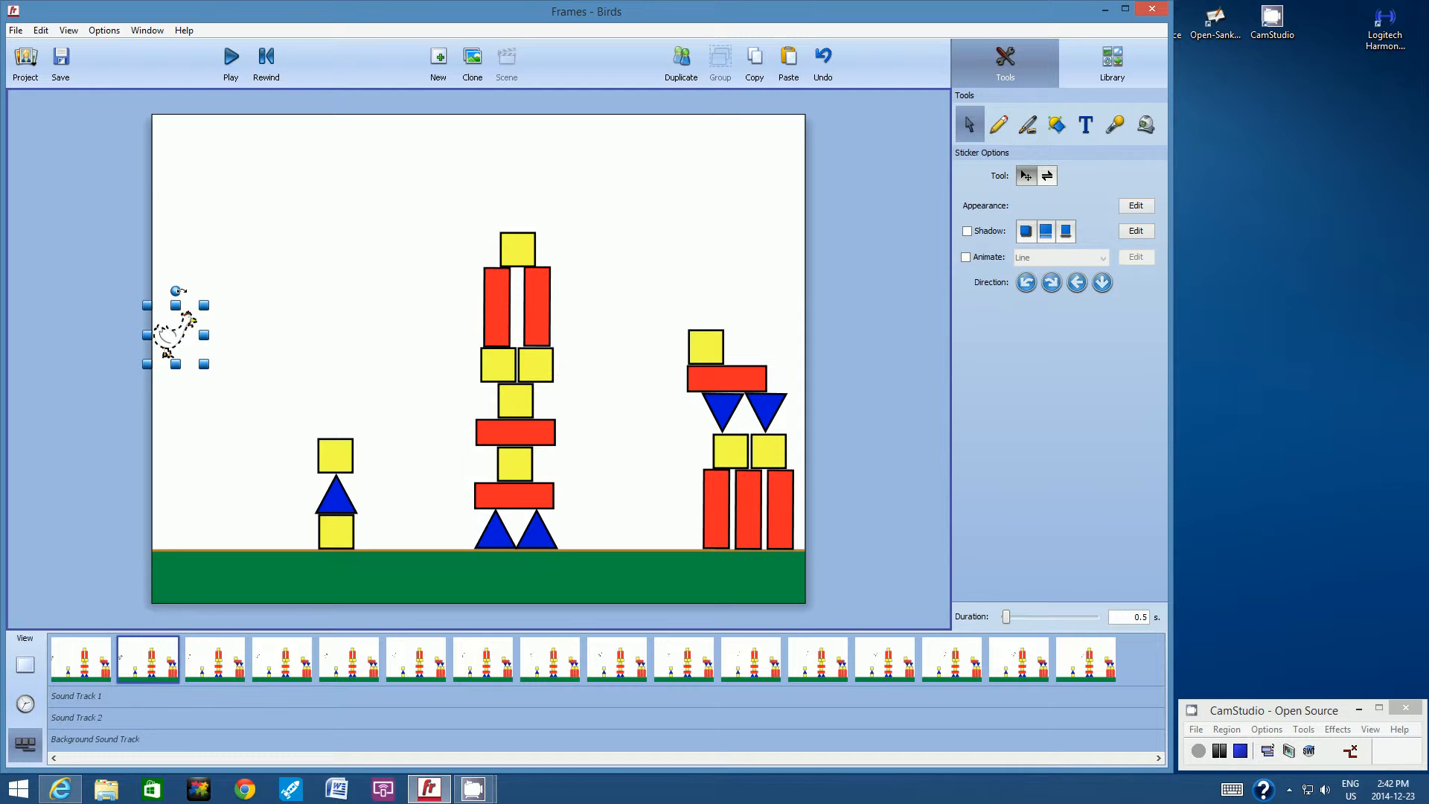
pyautogui.click(69, 30)
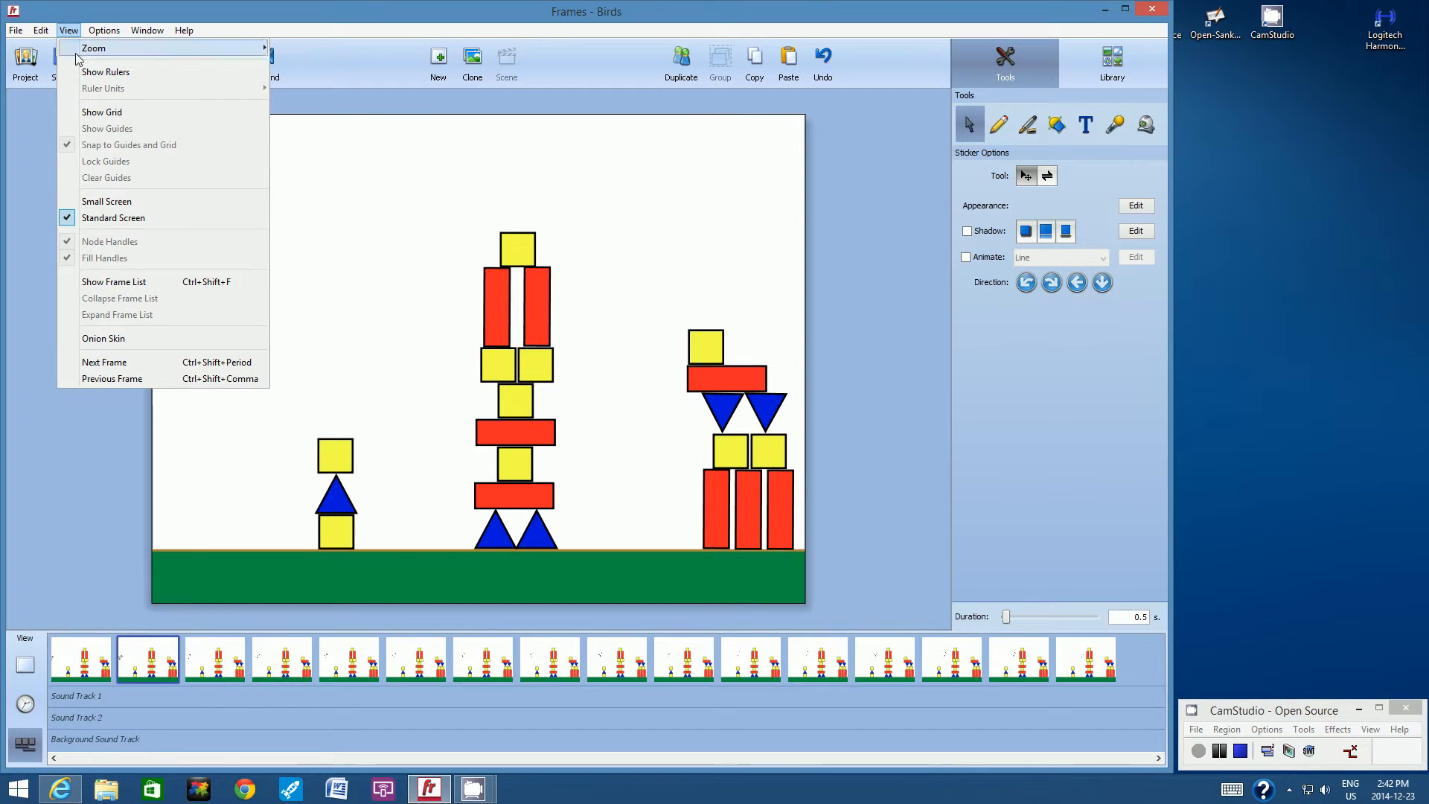
pyautogui.click(129, 337)
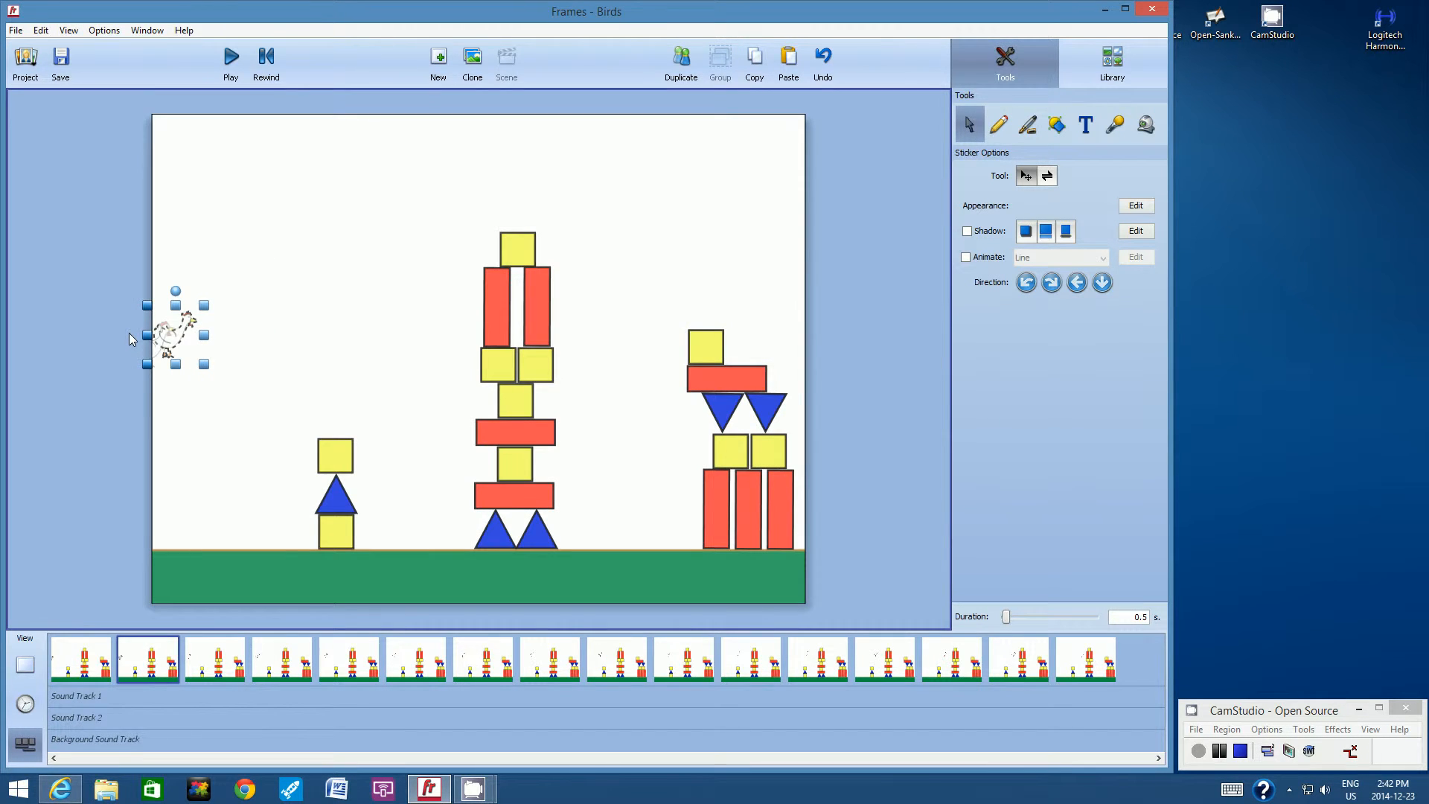
# Step: Rotate the chicken clockwise in frames 3 and 4 so it leans further forward than in frame 2
pyautogui.click(220, 658)
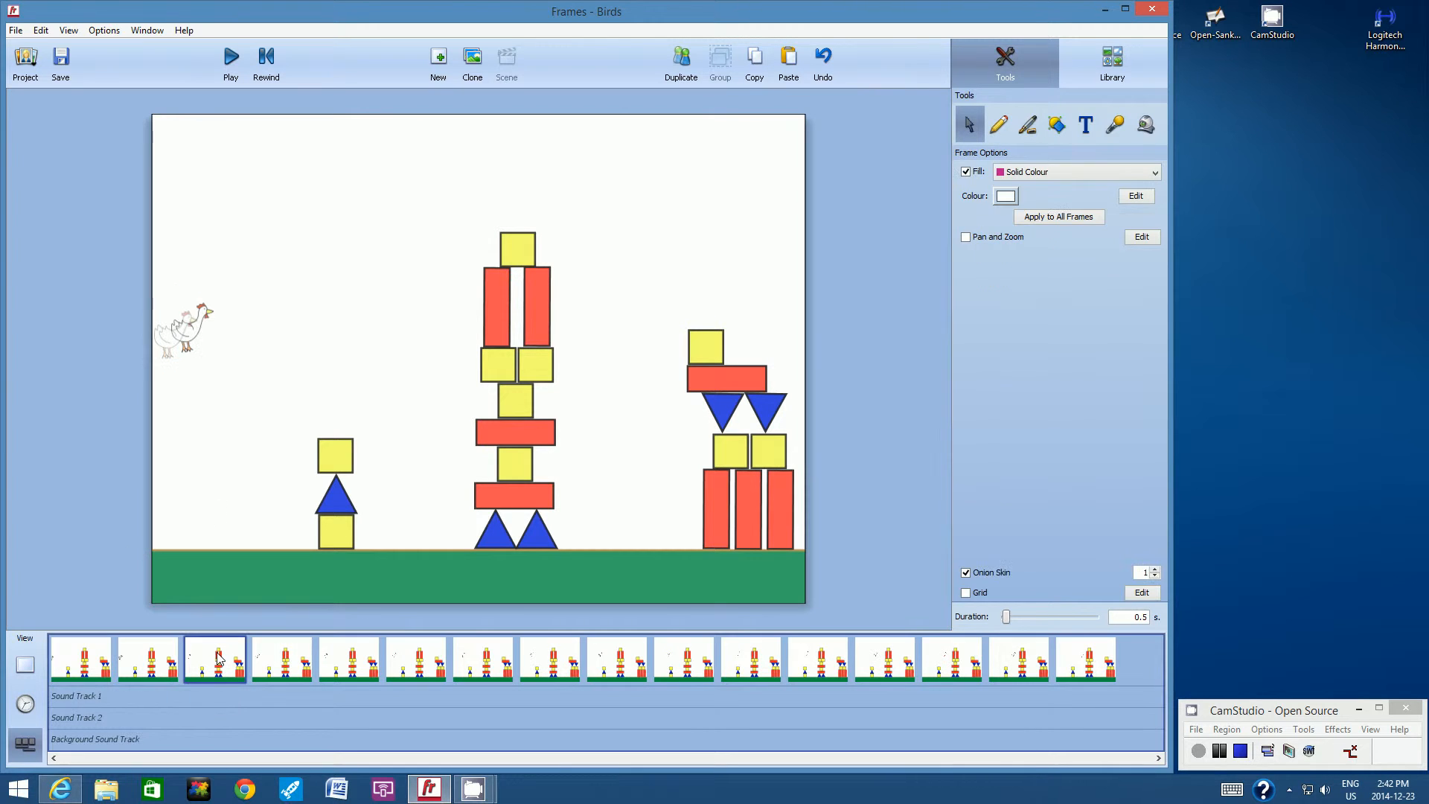
pyautogui.click(202, 320)
pyautogui.moveTo(186, 285); pyautogui.dragTo(204, 293)
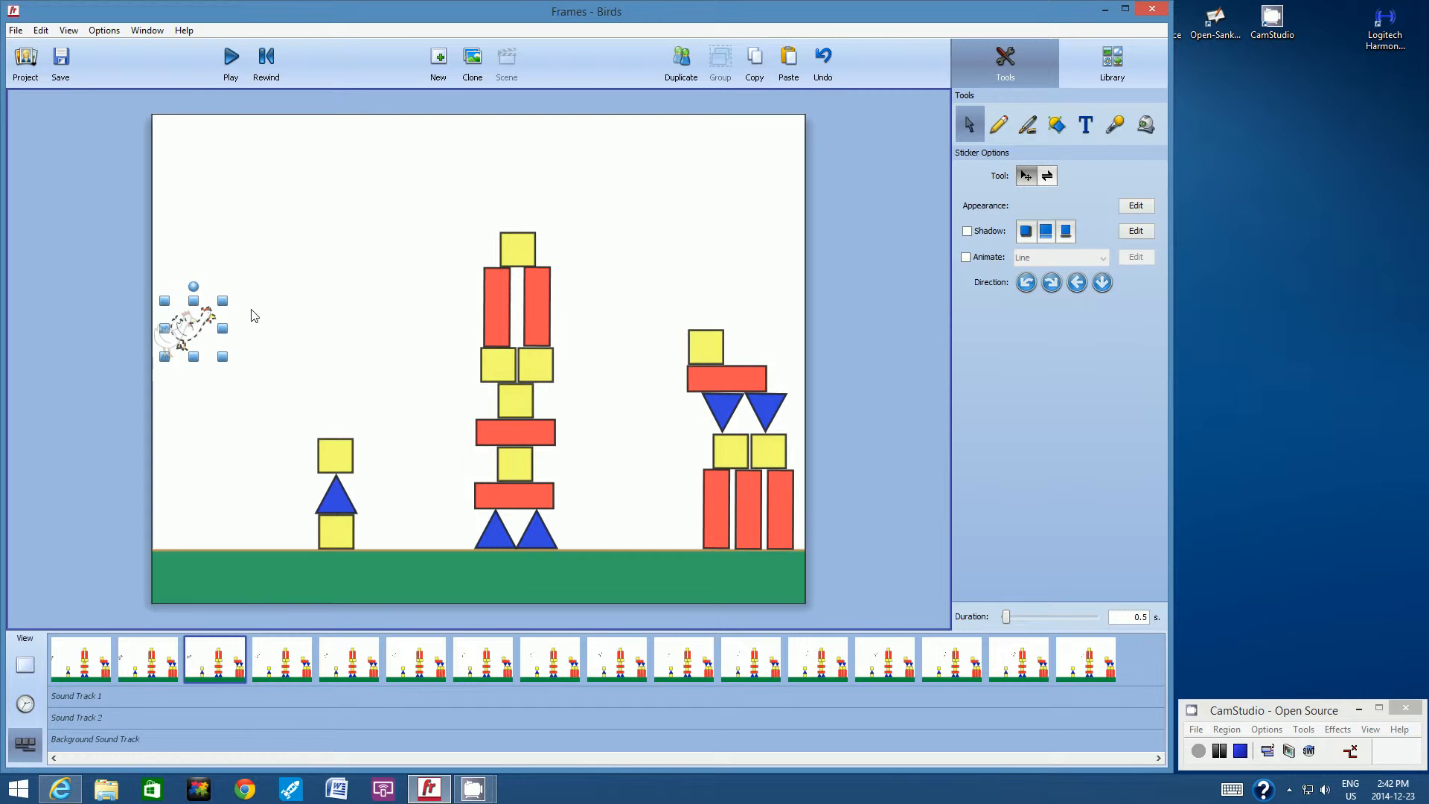
pyautogui.click(300, 663)
pyautogui.click(211, 326)
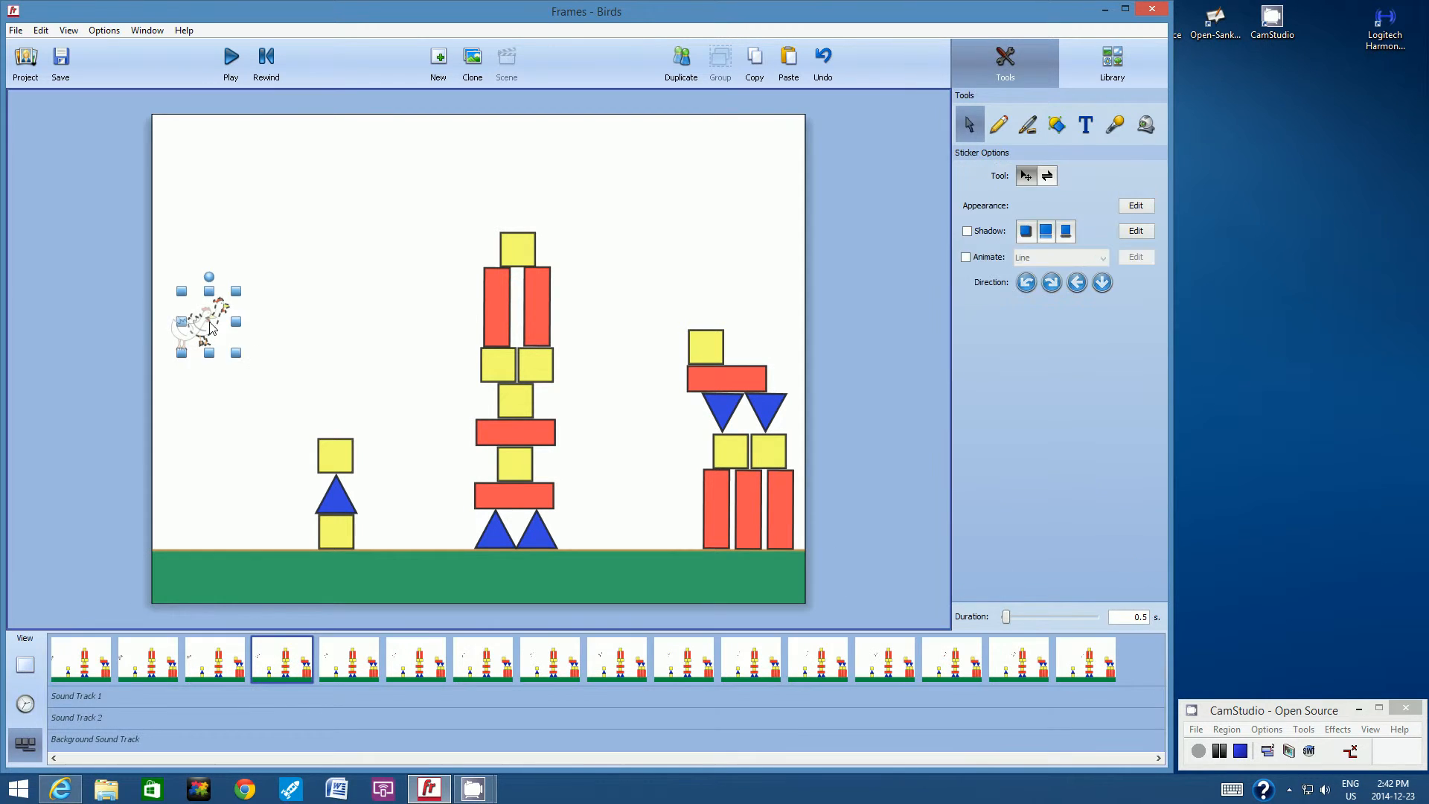
pyautogui.moveTo(209, 276); pyautogui.dragTo(225, 285)
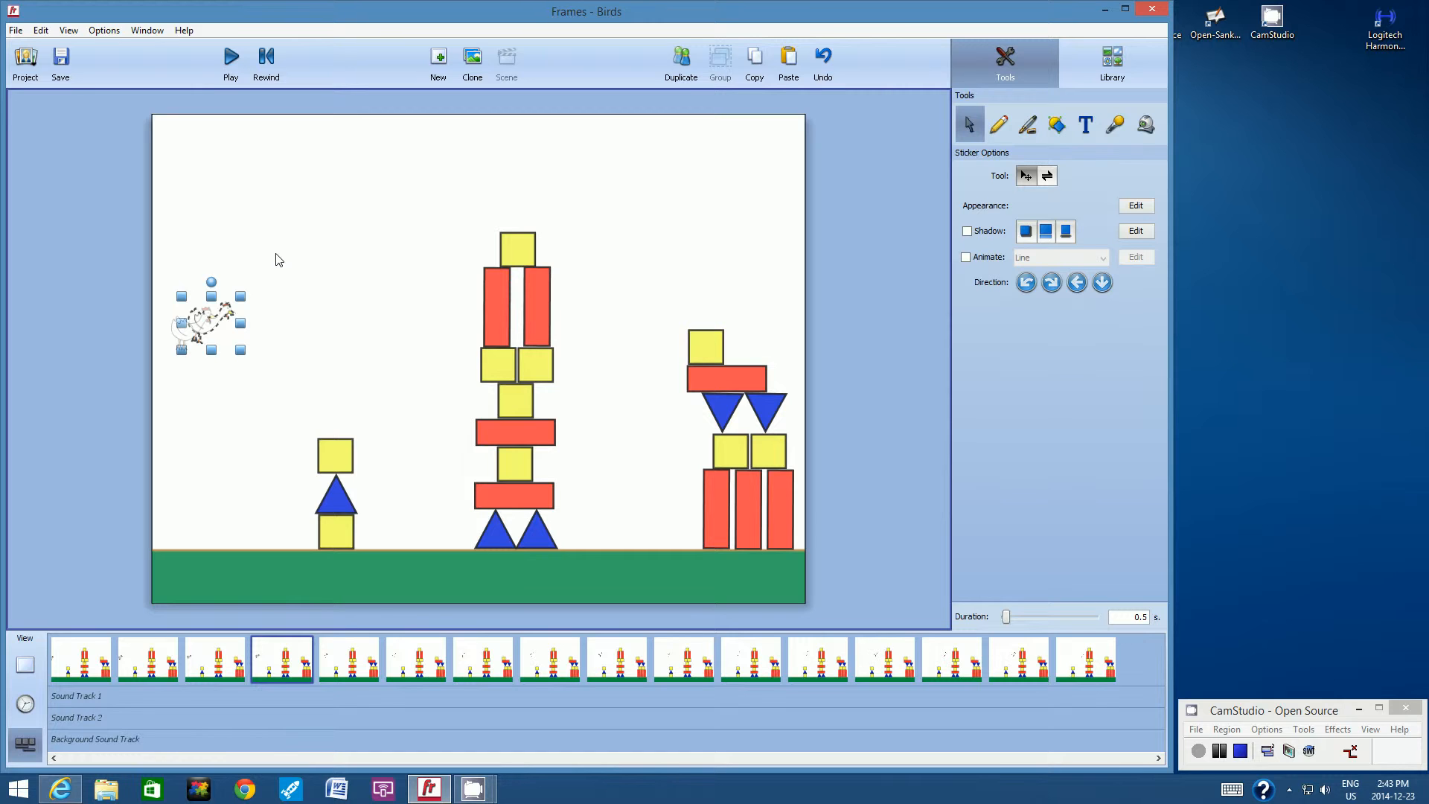
pyautogui.click(323, 266)
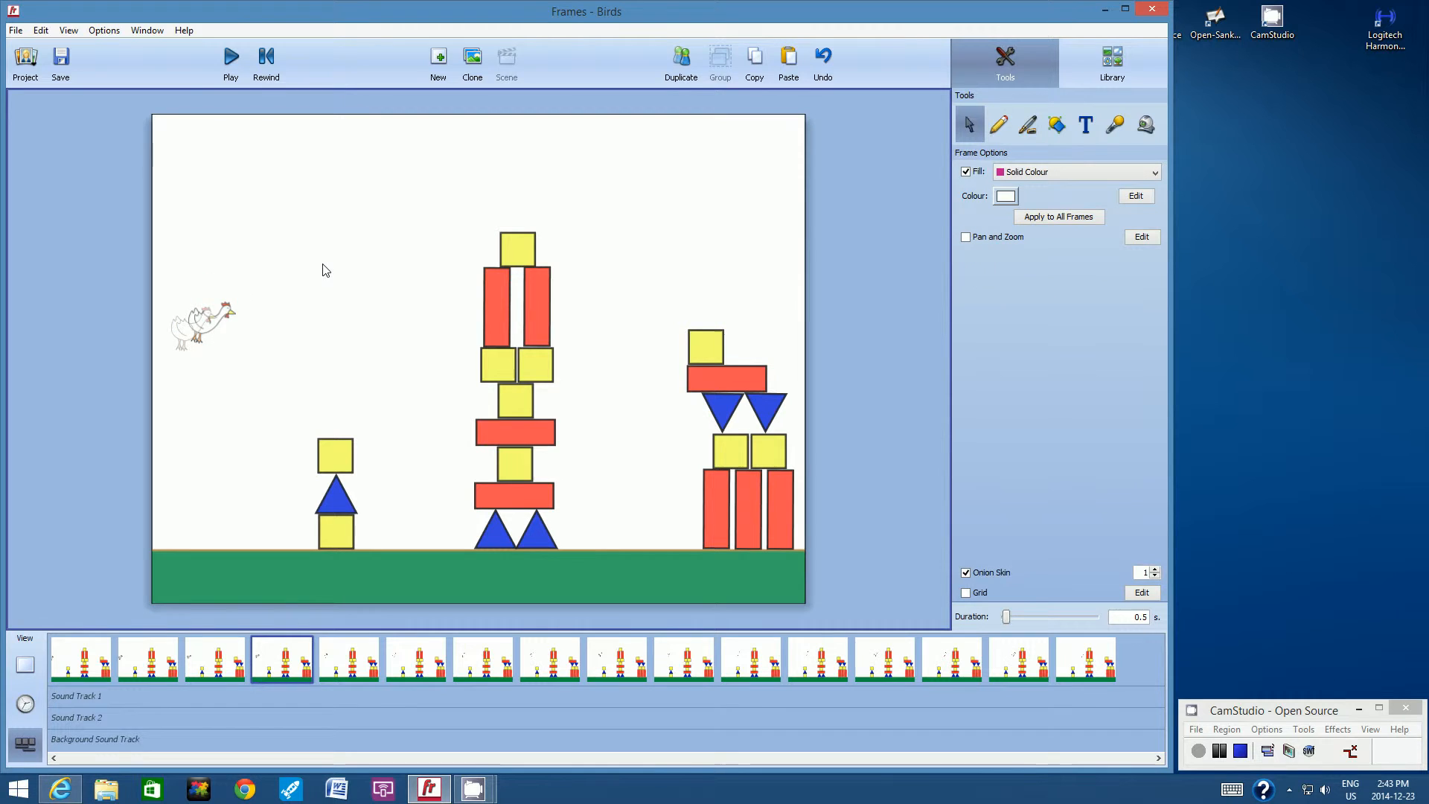
# Step: Rotate the chicken further clockwise in frames 5 and 6, until its head tips slightly downward in frame 6
pyautogui.click(355, 662)
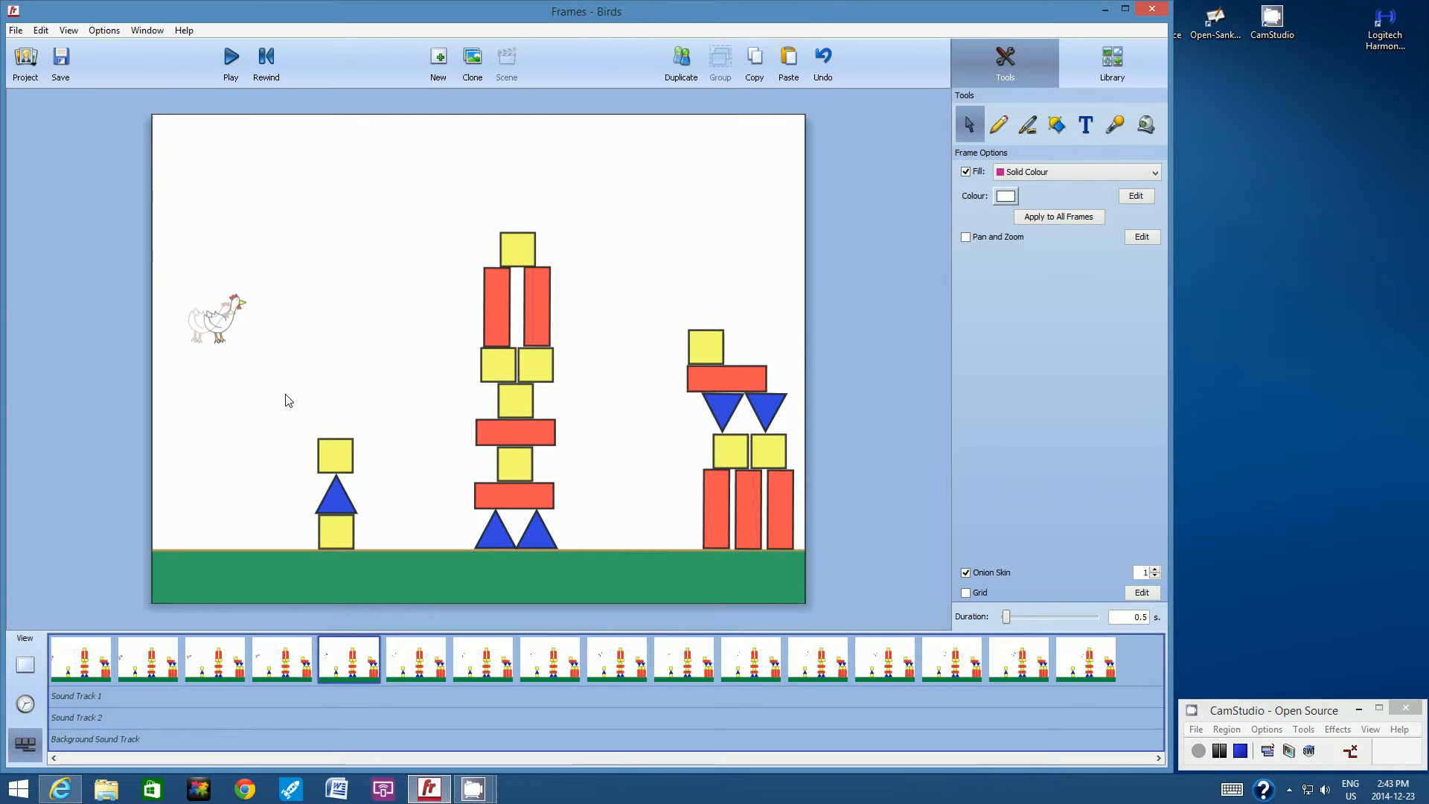
pyautogui.click(220, 326)
pyautogui.moveTo(227, 280)
pyautogui.mouseDown()
pyautogui.moveTo(241, 281)
pyautogui.moveTo(240, 315)
pyautogui.moveTo(246, 294)
pyautogui.mouseUp()
pyautogui.click(324, 282)
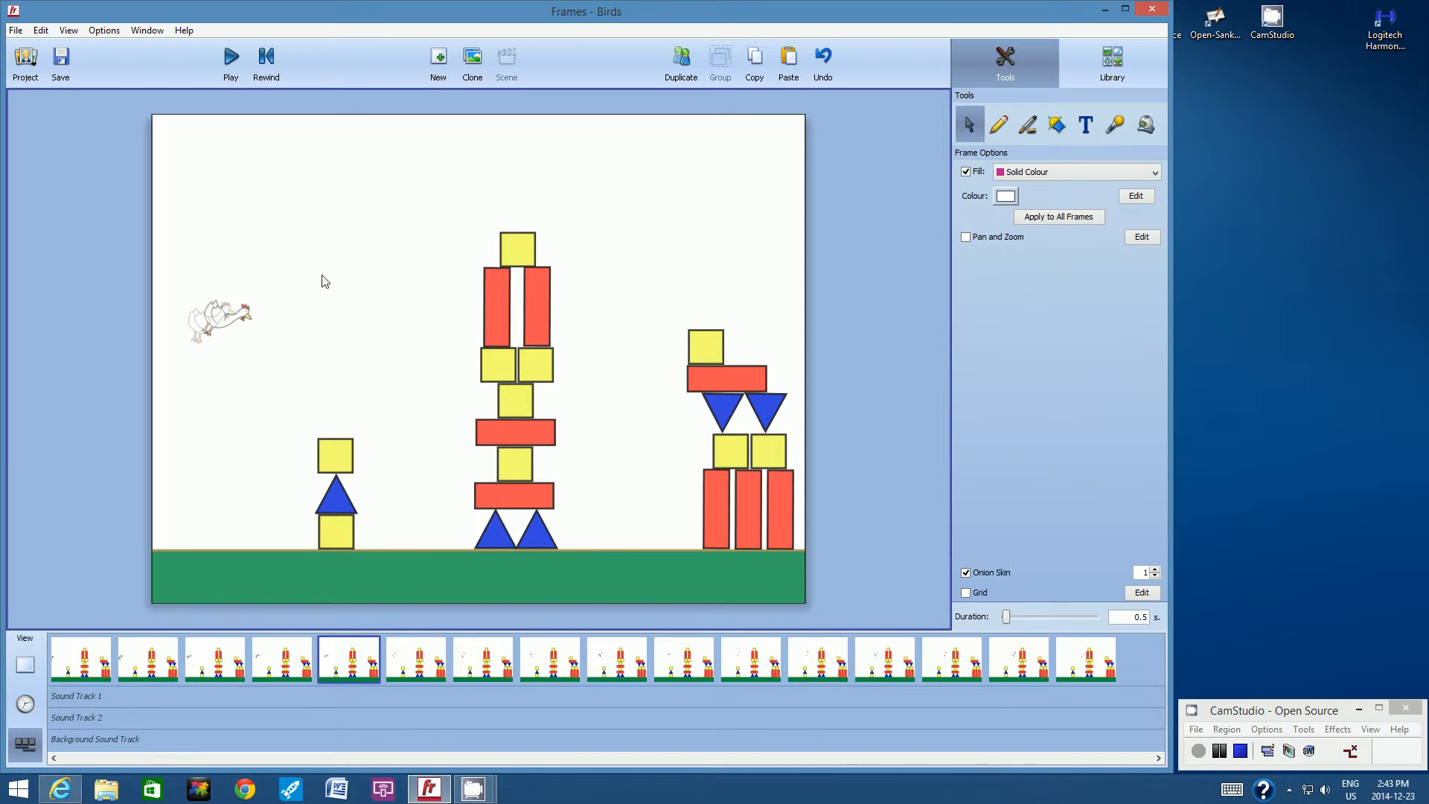
pyautogui.click(425, 666)
pyautogui.click(235, 322)
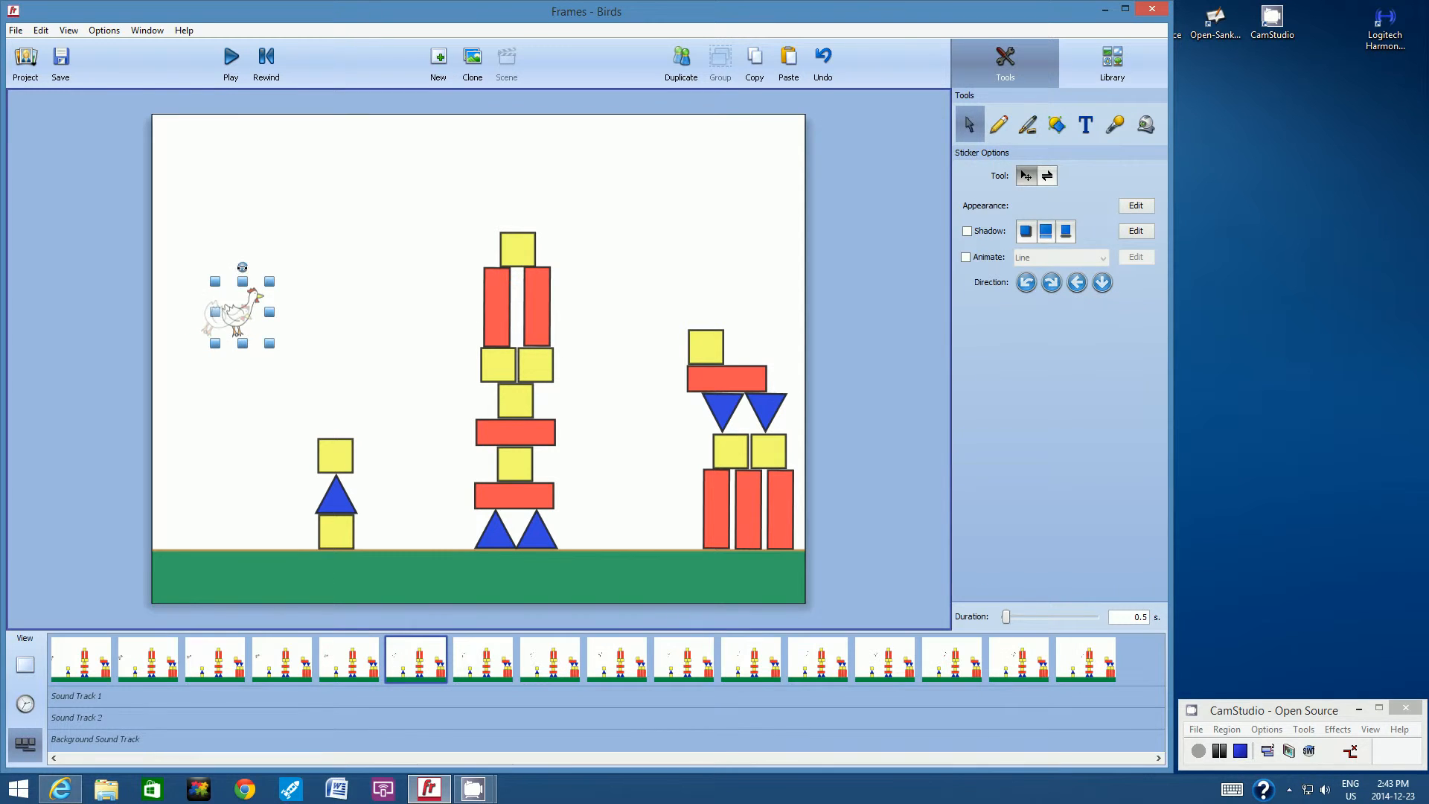
pyautogui.moveTo(243, 266); pyautogui.dragTo(272, 303)
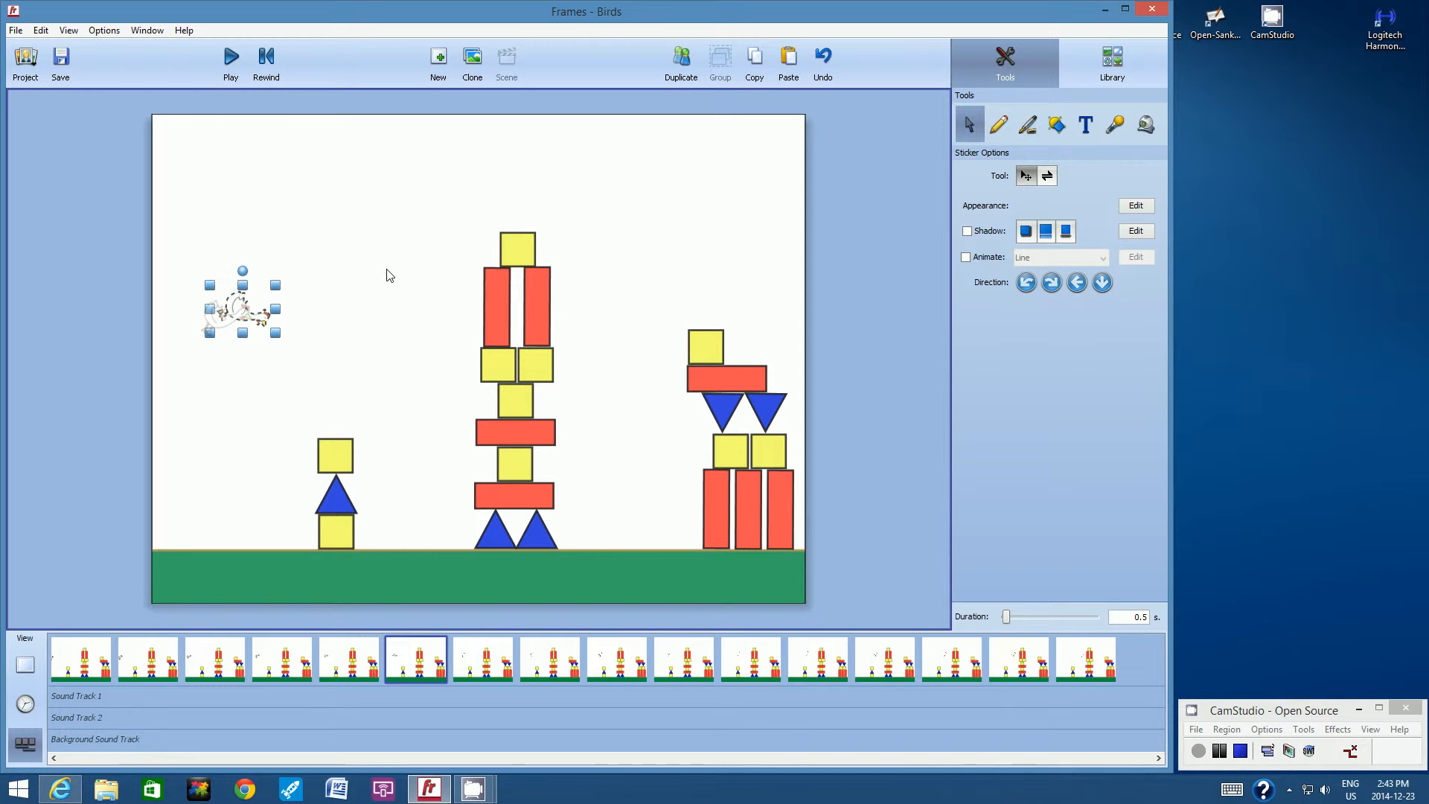
pyautogui.click(386, 275)
# Step: Continue the clockwise tumble in frames 7 and 8, turning the chicken head-down with its feet swinging upward
pyautogui.click(490, 672)
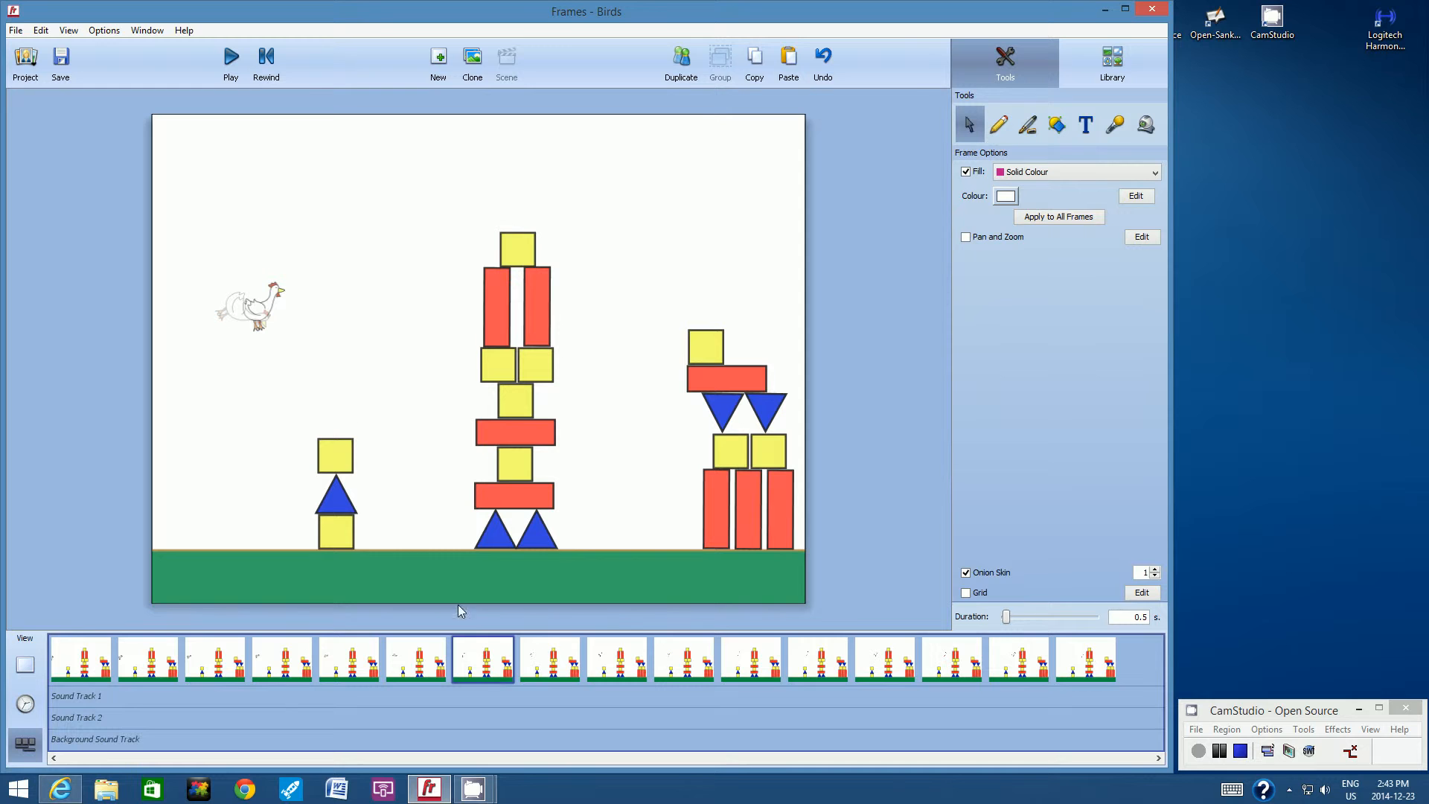
pyautogui.click(265, 312)
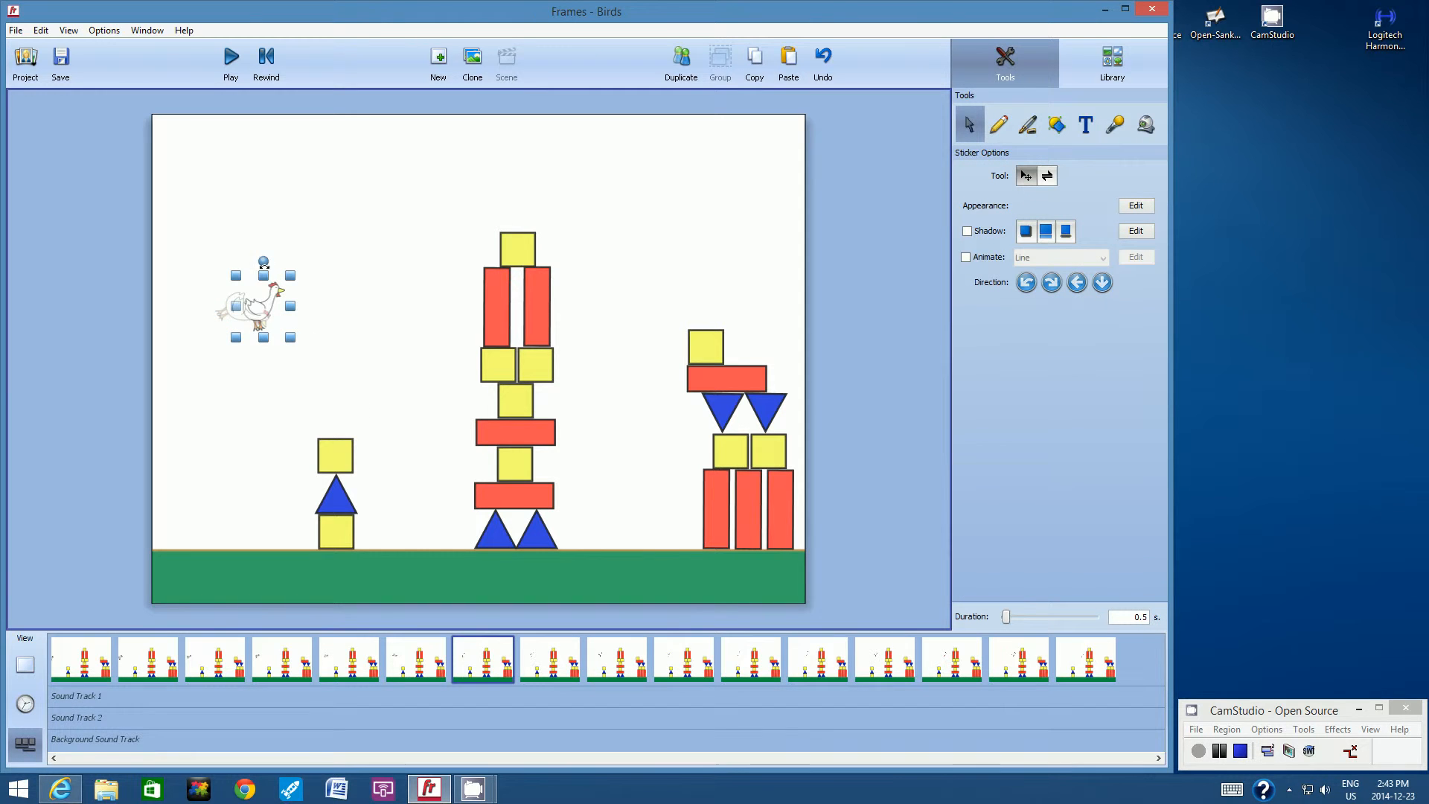
pyautogui.moveTo(268, 266); pyautogui.dragTo(293, 329)
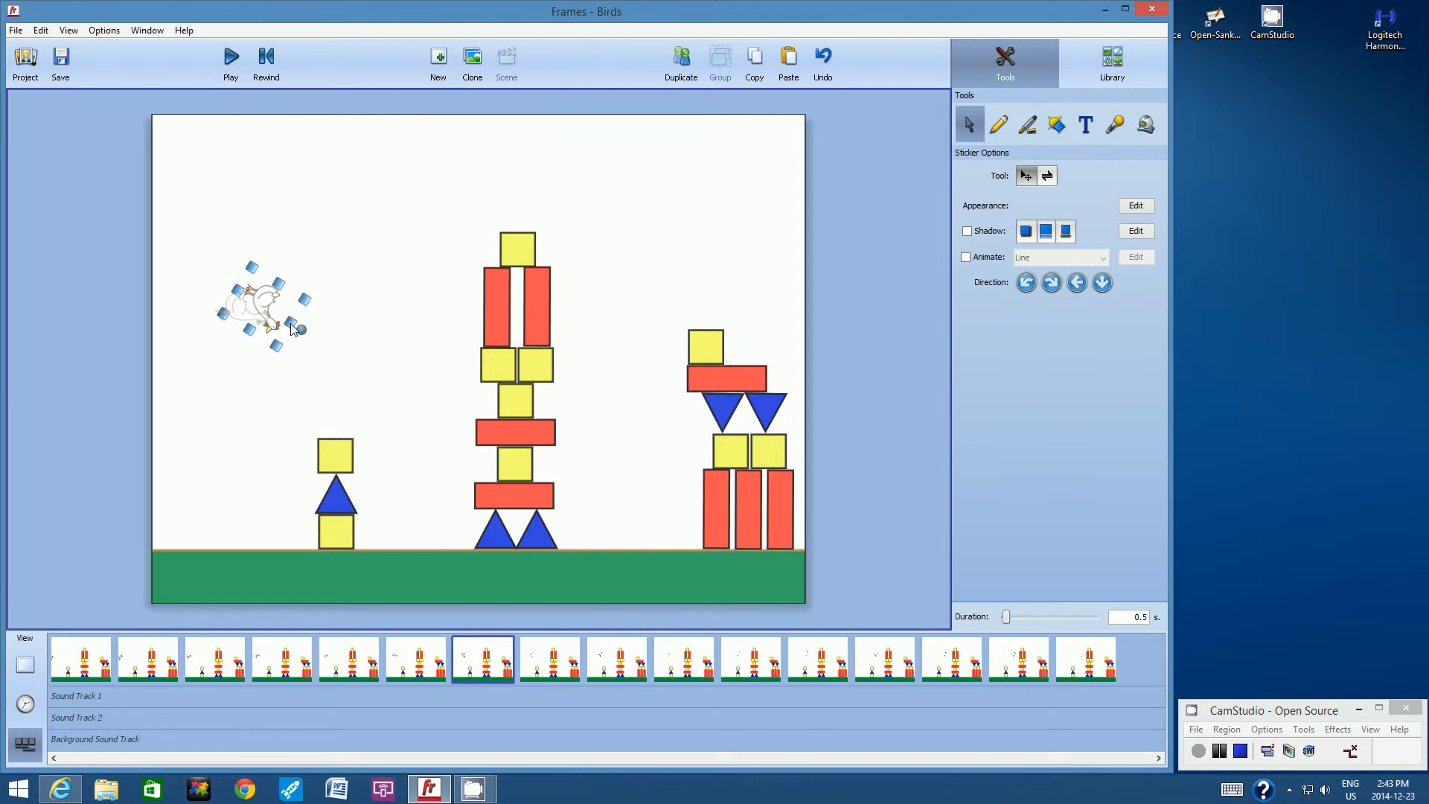
pyautogui.click(341, 285)
pyautogui.click(555, 646)
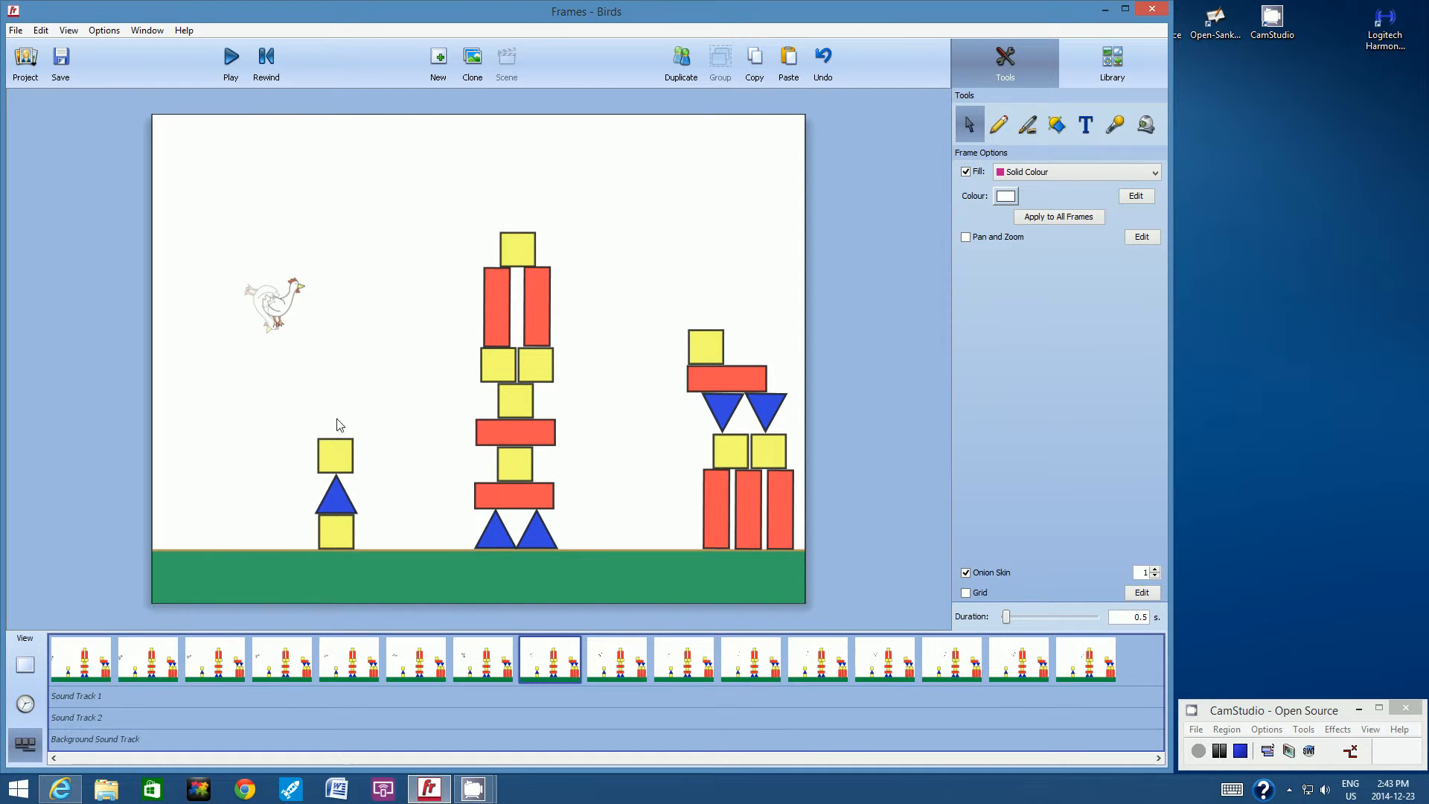
pyautogui.click(276, 311)
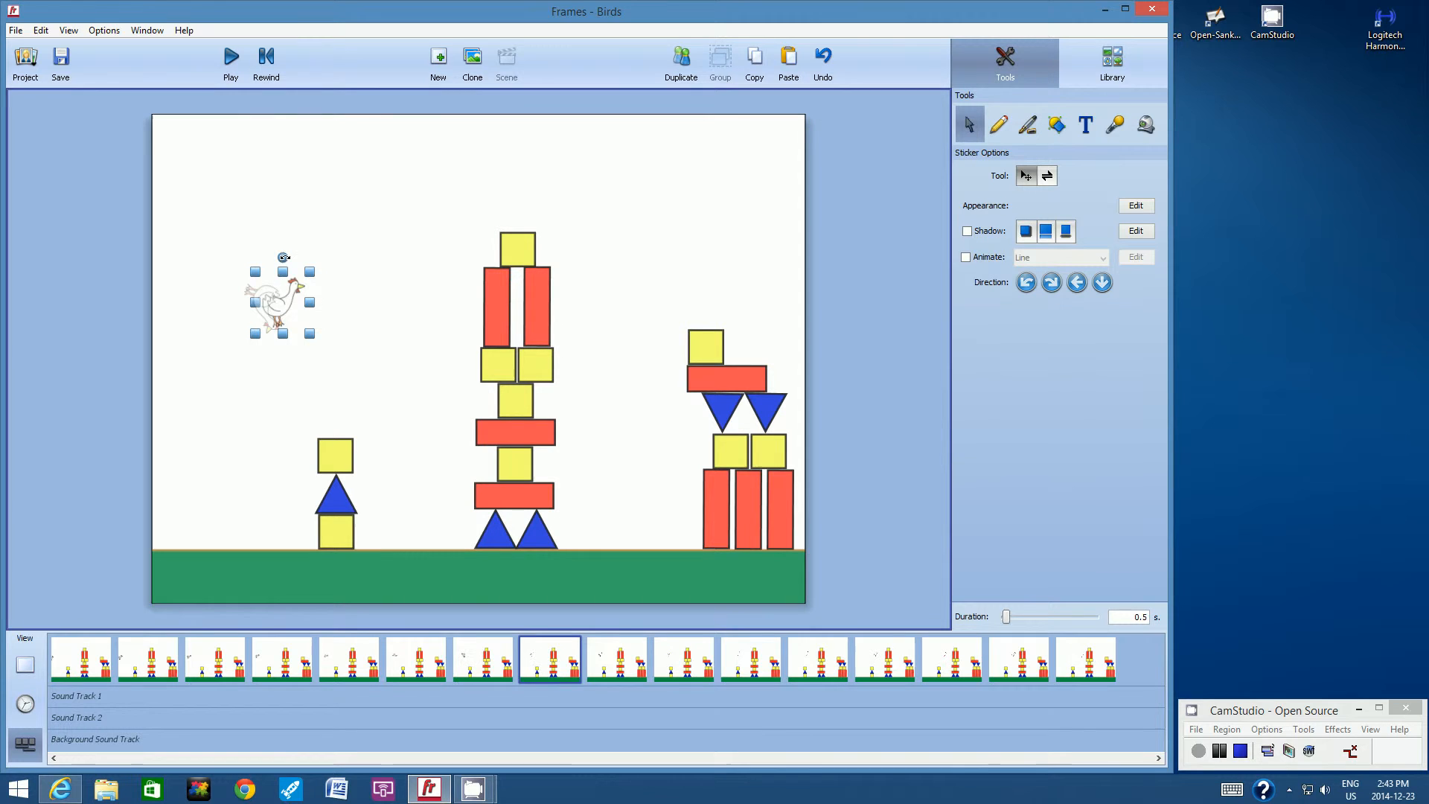
pyautogui.moveTo(283, 257); pyautogui.dragTo(306, 340)
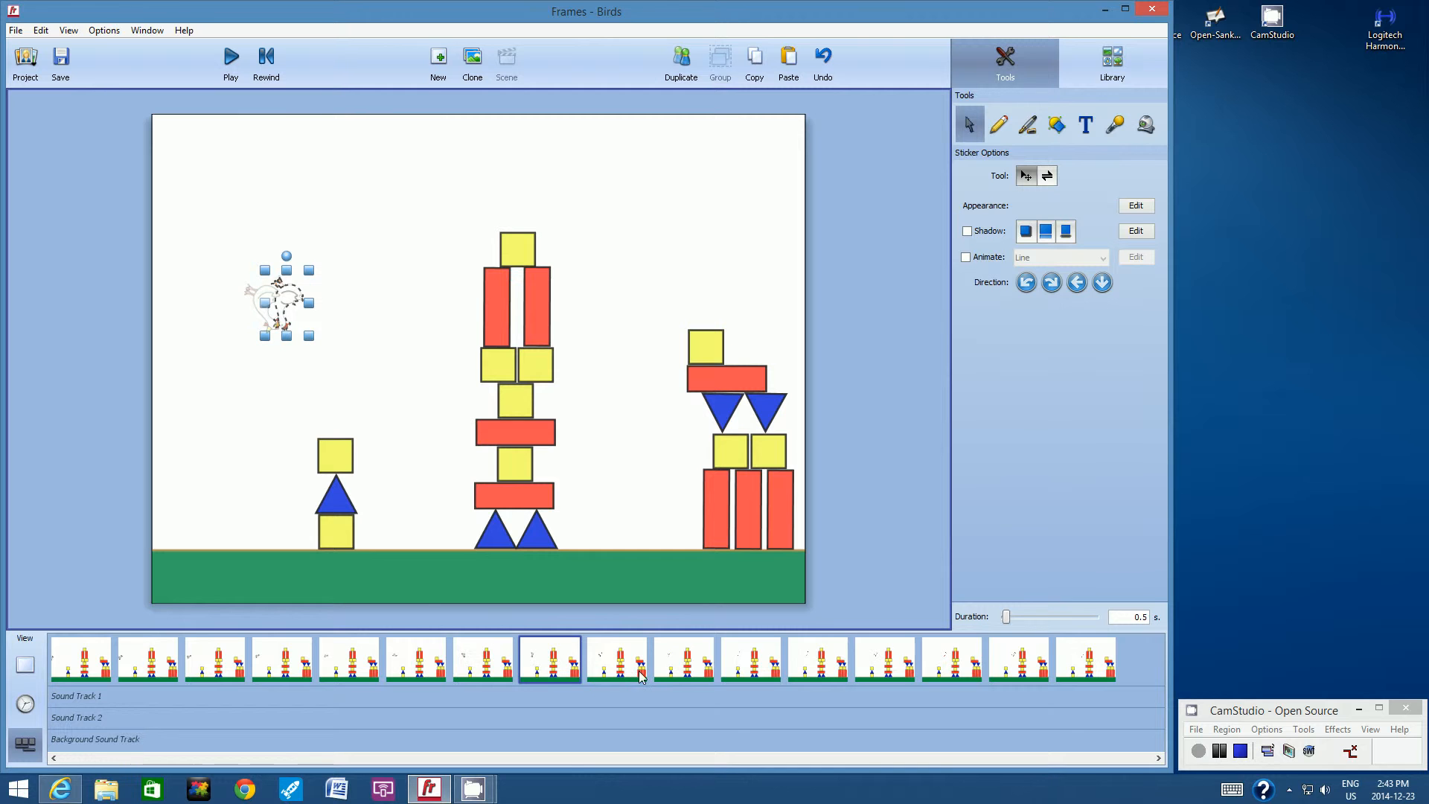
# Step: Rotate the chicken roughly upside down in frame 9 and past upside down in frame 10, with its head facing back left
pyautogui.click(628, 647)
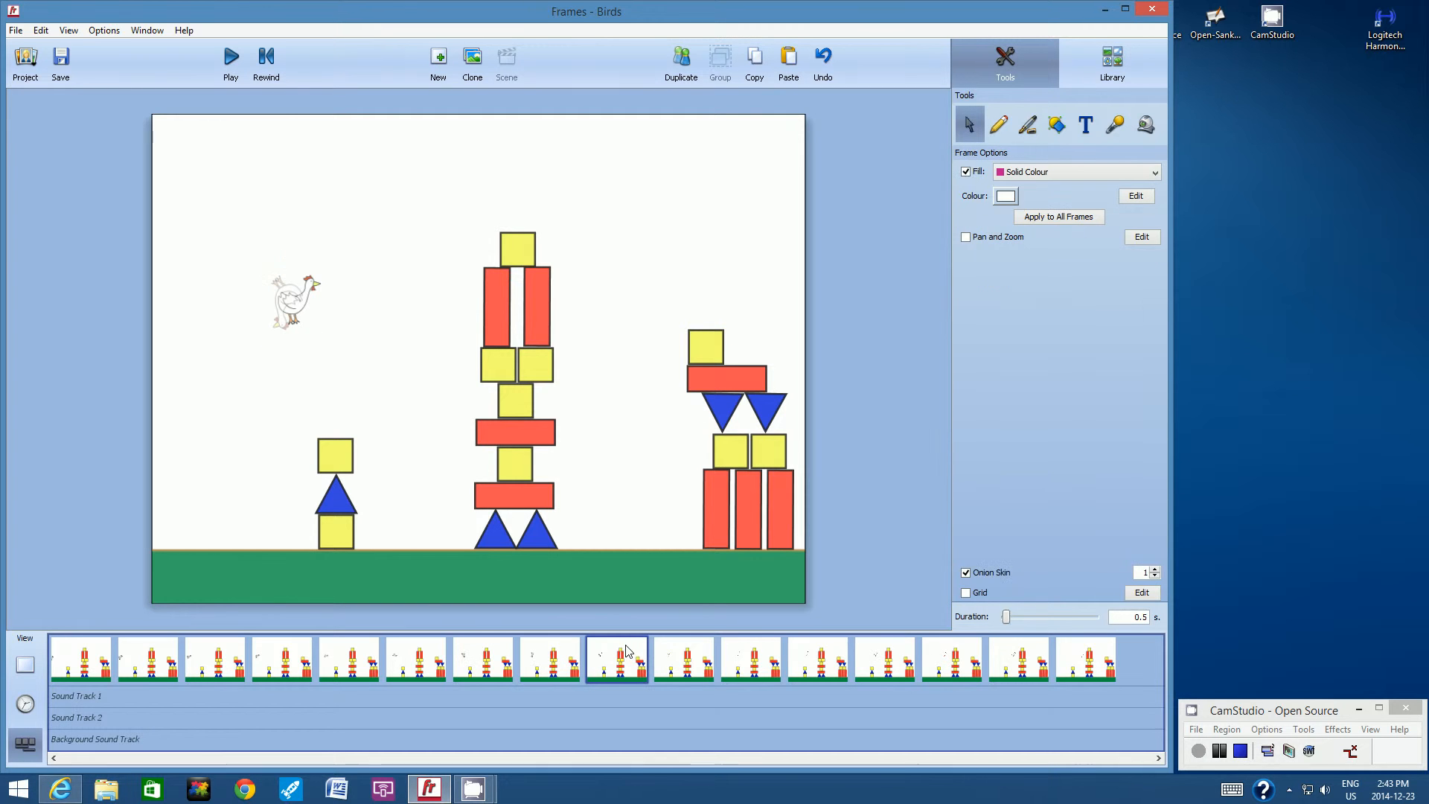
pyautogui.click(306, 295)
pyautogui.moveTo(299, 255); pyautogui.dragTo(288, 351)
pyautogui.click(675, 658)
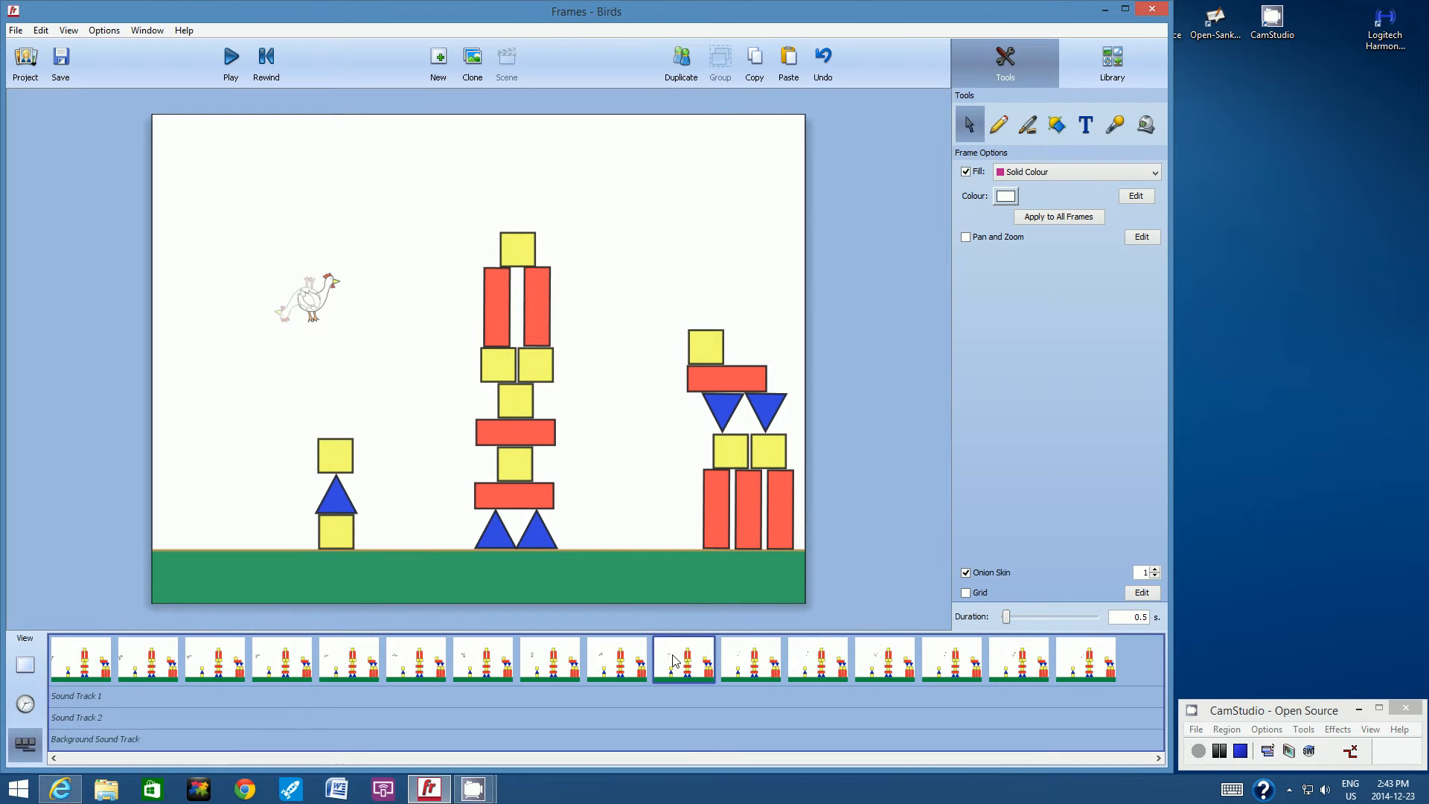
pyautogui.click(311, 304)
pyautogui.moveTo(318, 252); pyautogui.dragTo(280, 318)
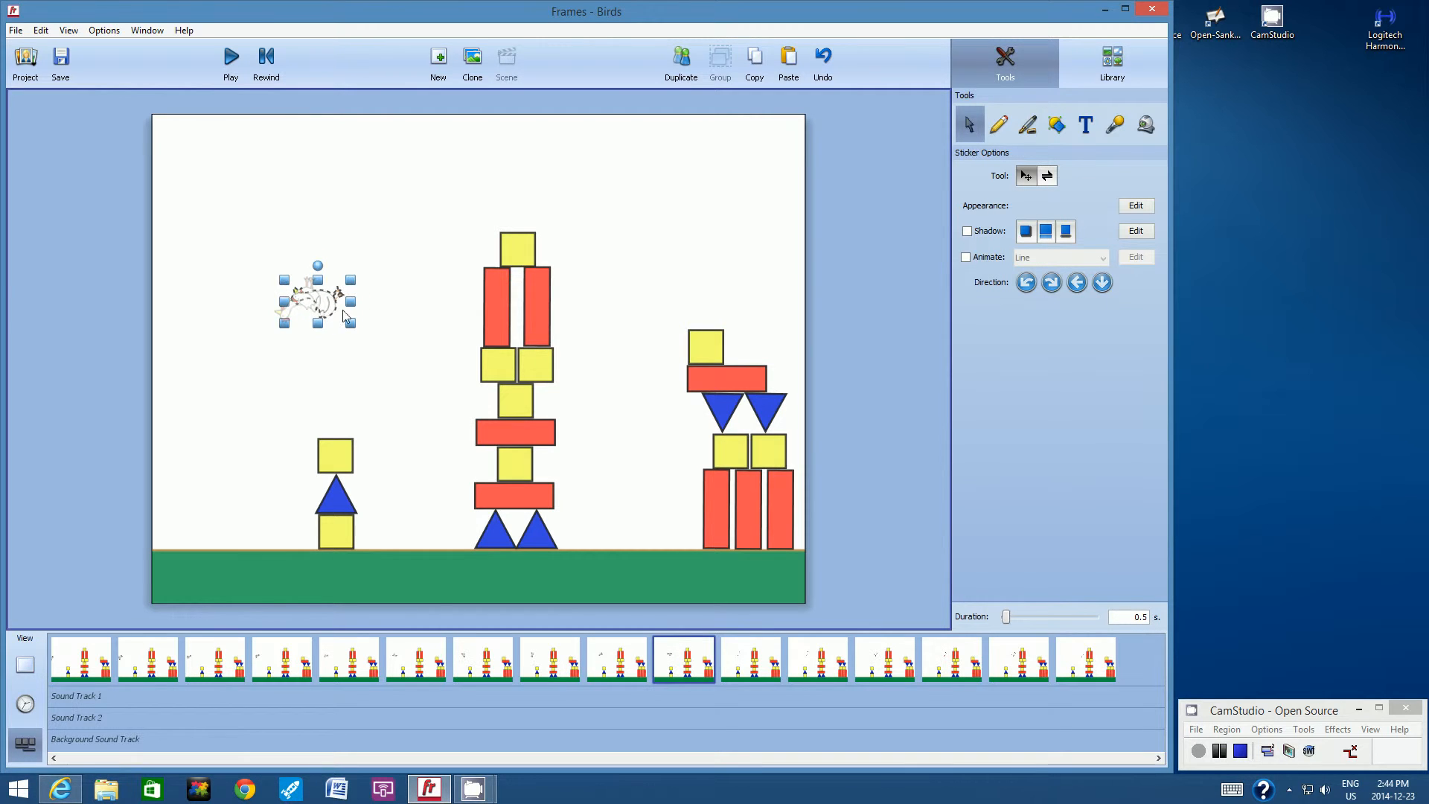
pyautogui.click(383, 297)
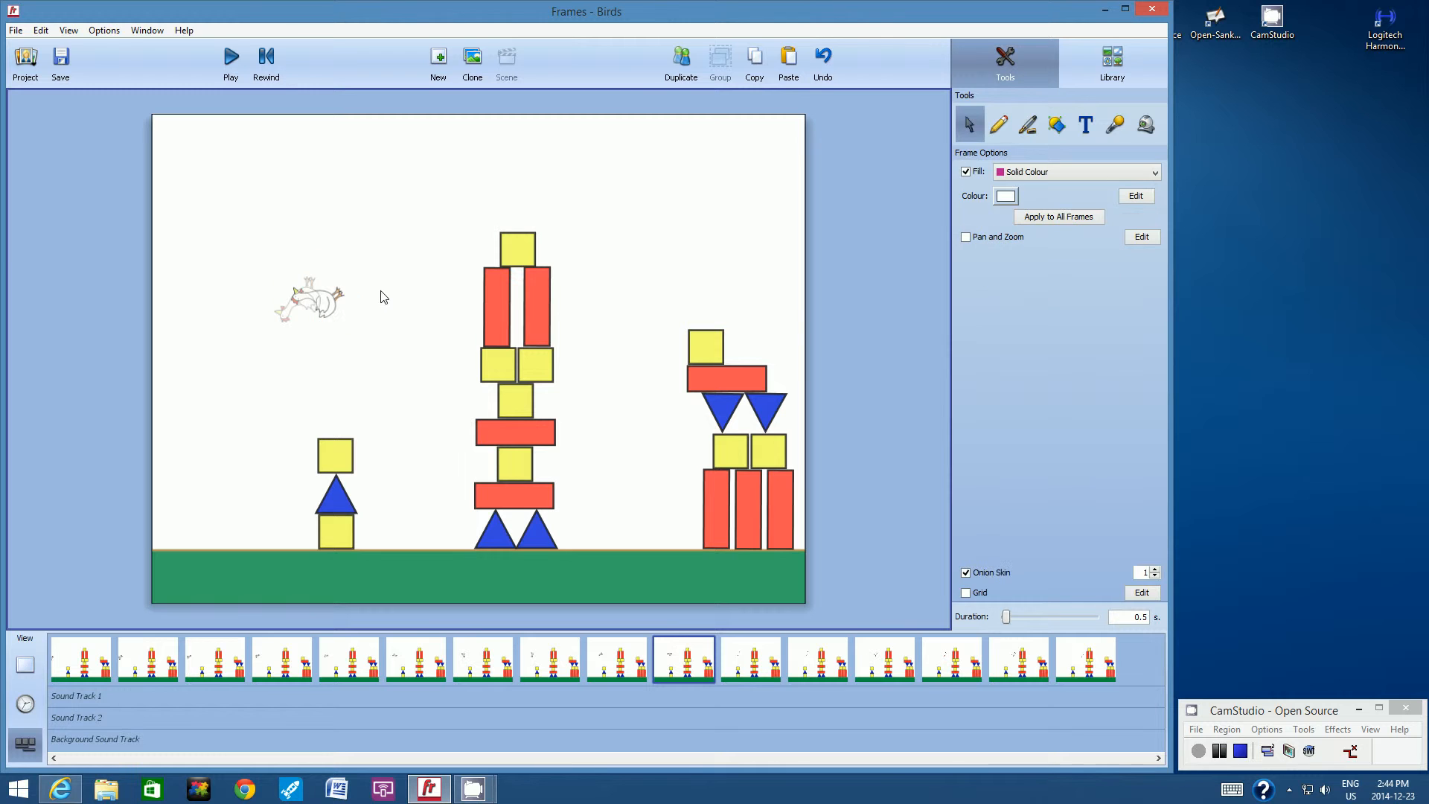
# Step: Rotate the chicken in frame 11 so its head points up and back, and in frame 12 so its head points straight up
pyautogui.click(737, 656)
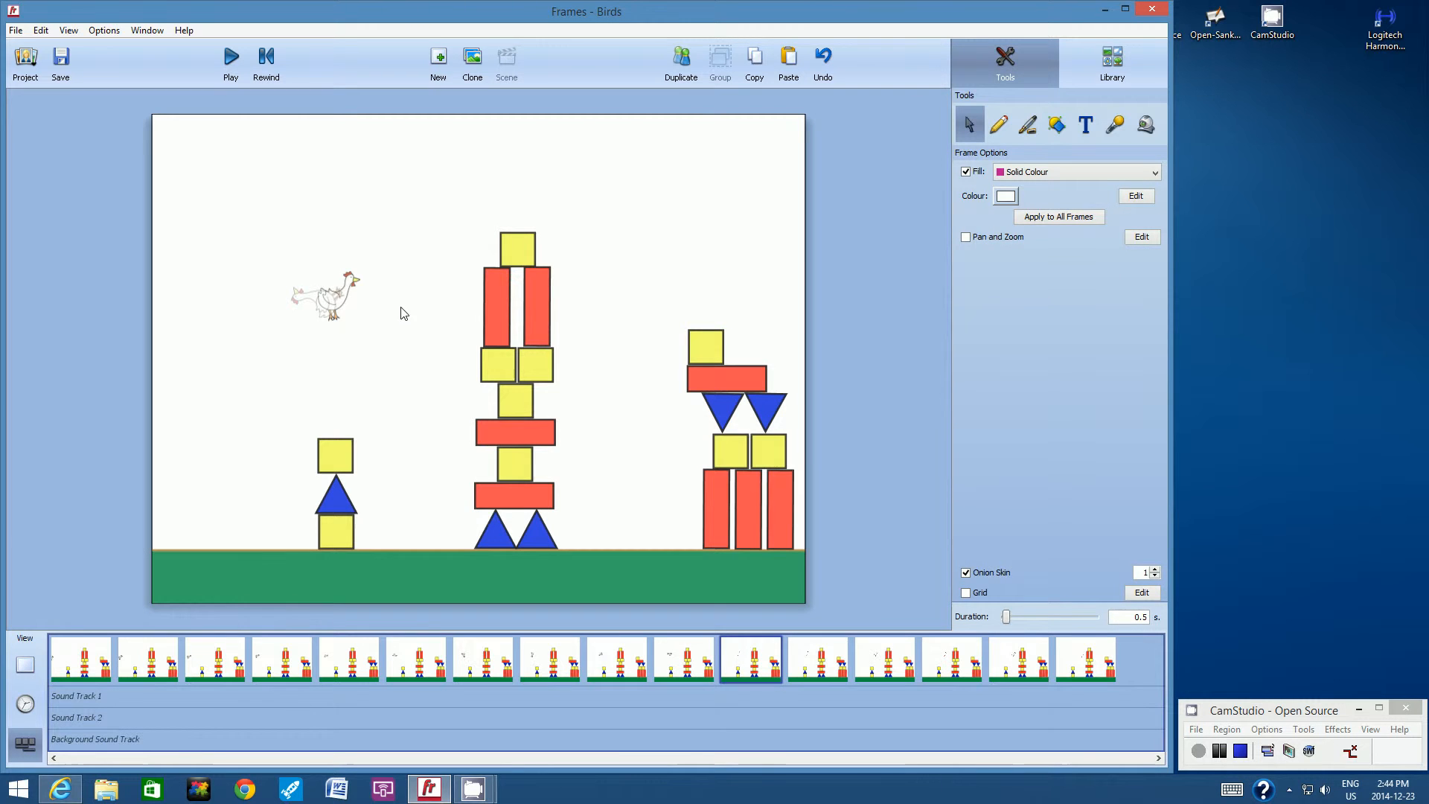
pyautogui.click(335, 294)
pyautogui.moveTo(337, 250); pyautogui.dragTo(297, 288)
pyautogui.click(818, 668)
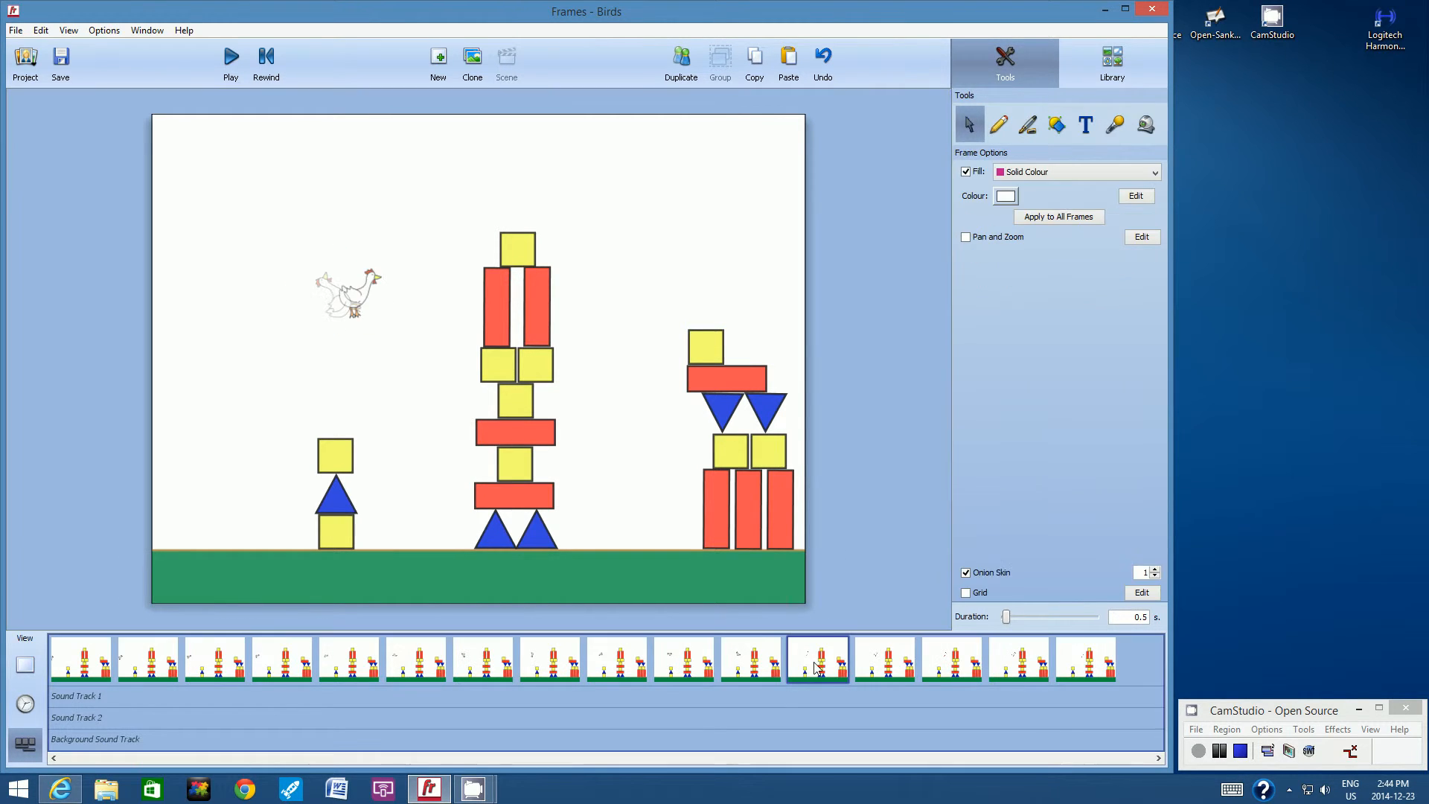
pyautogui.click(368, 281)
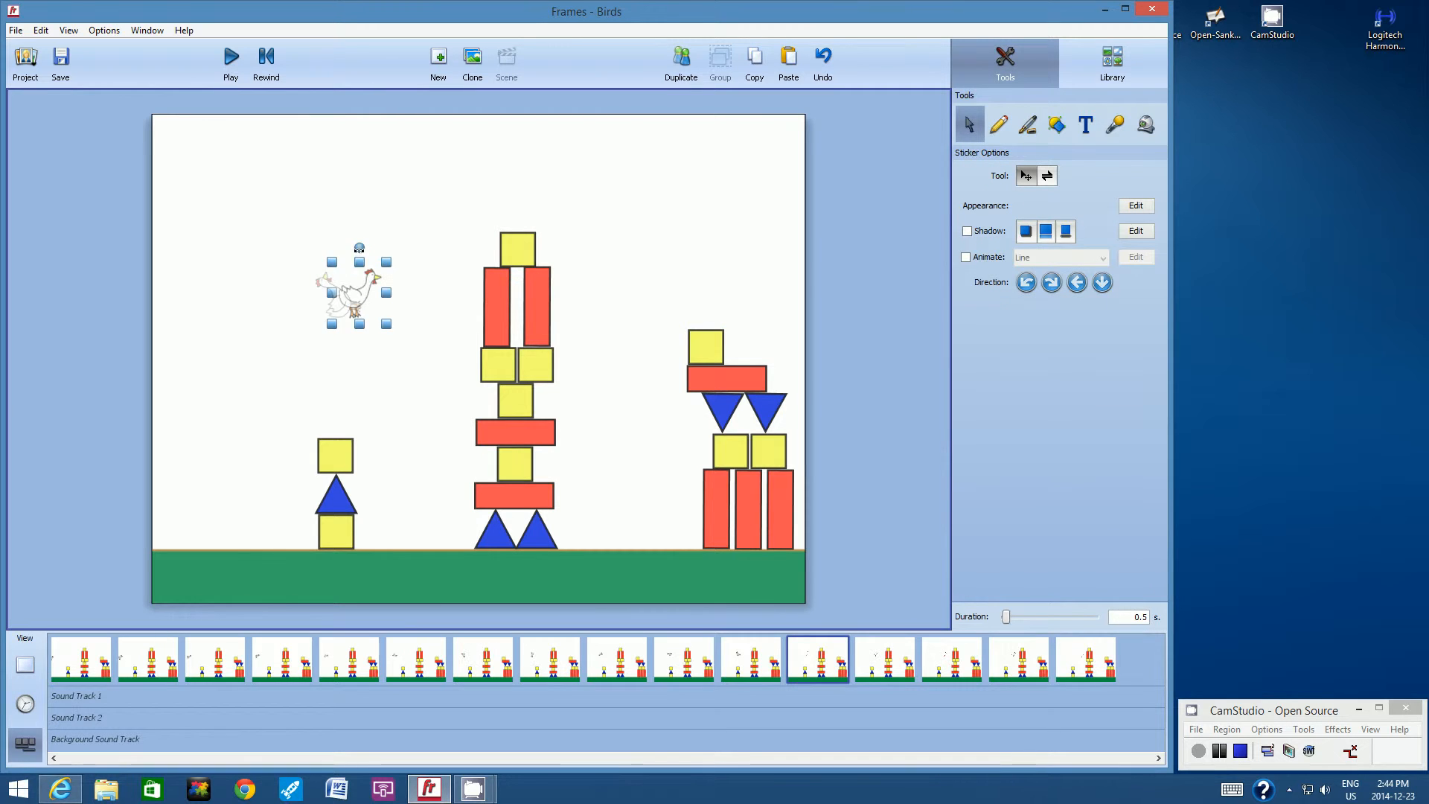
pyautogui.moveTo(360, 248); pyautogui.dragTo(334, 266)
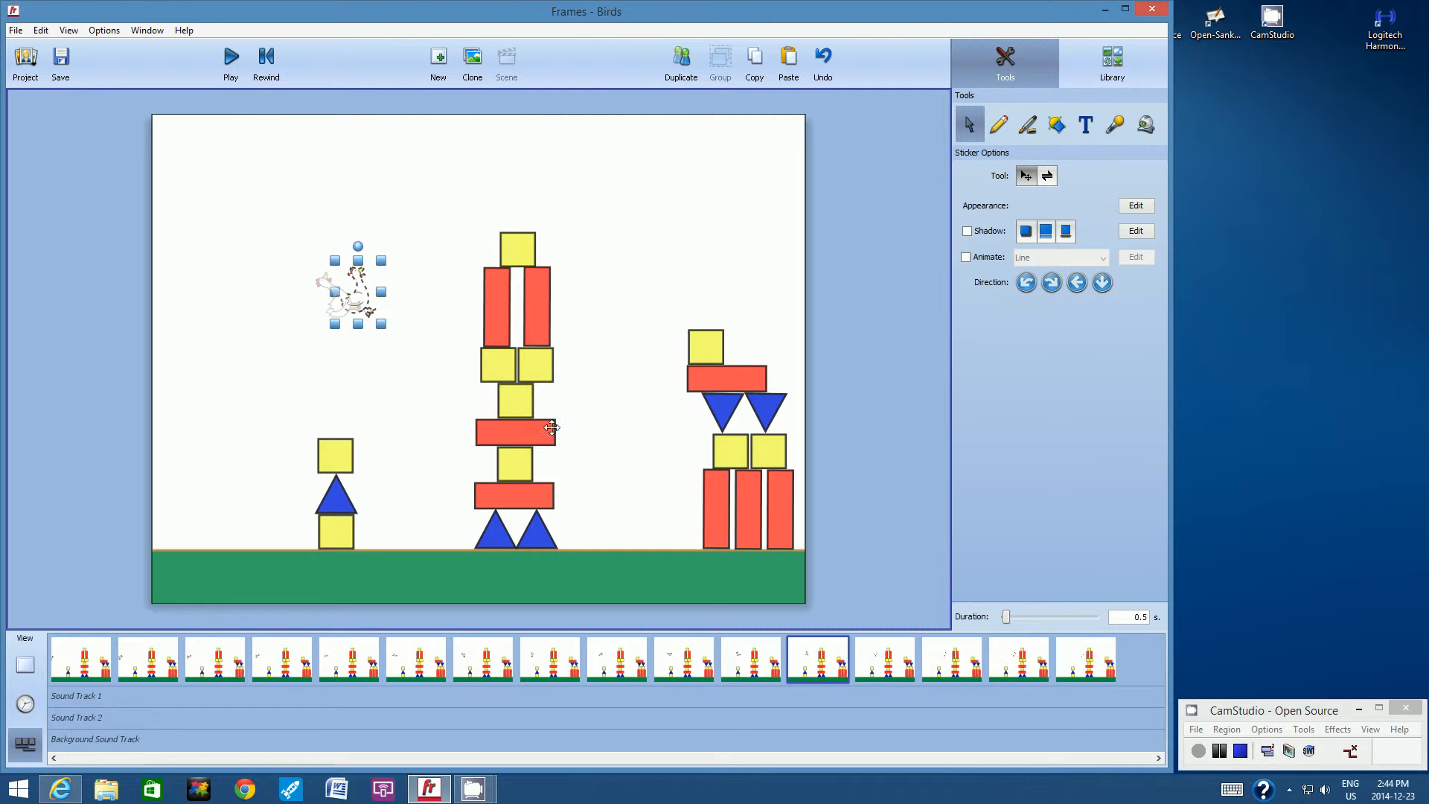
# Step: Rotate the chicken slightly counterclockwise in frames 13 and 14, bringing it nearly upright to finish the tumble
pyautogui.click(898, 657)
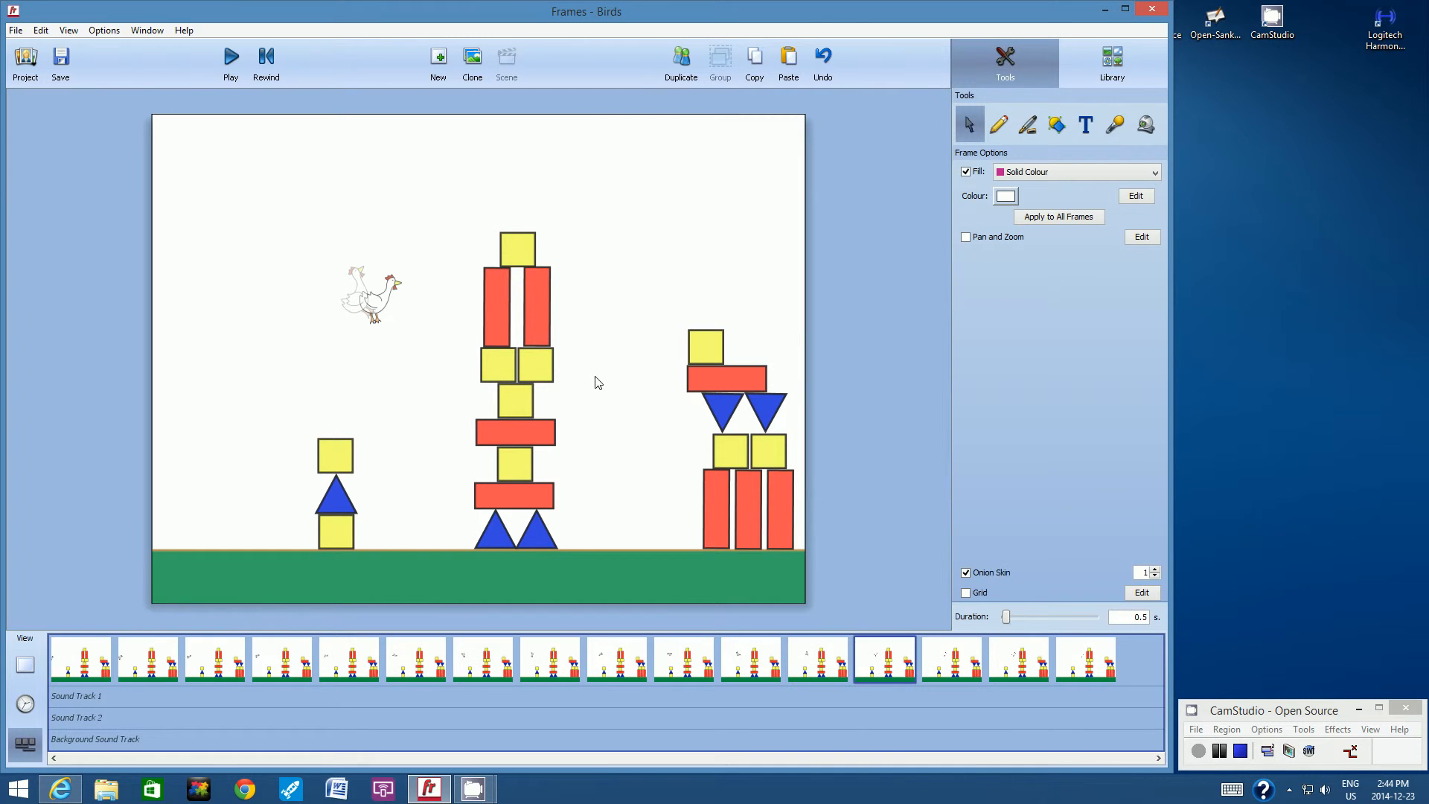
pyautogui.click(372, 298)
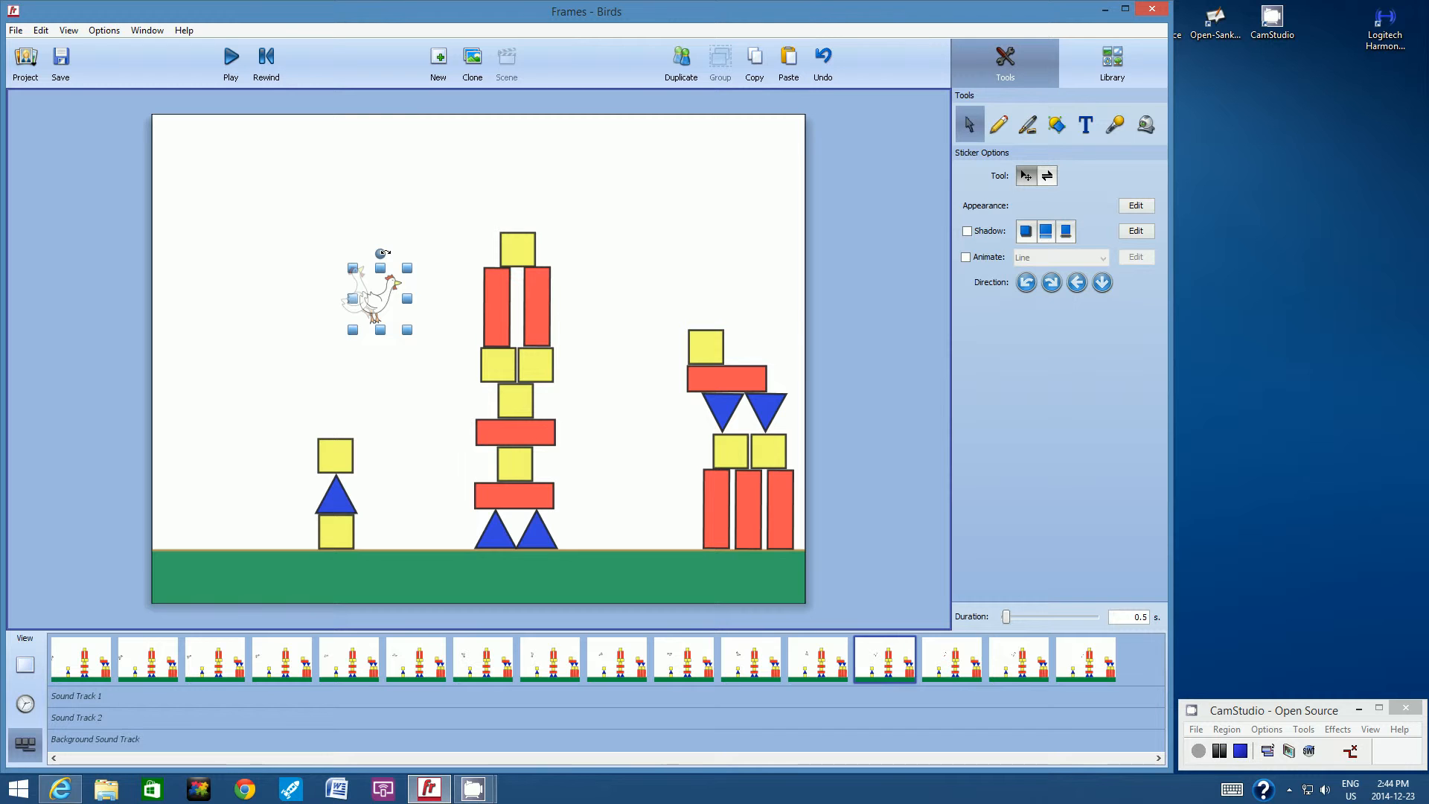
pyautogui.moveTo(381, 253); pyautogui.dragTo(355, 243)
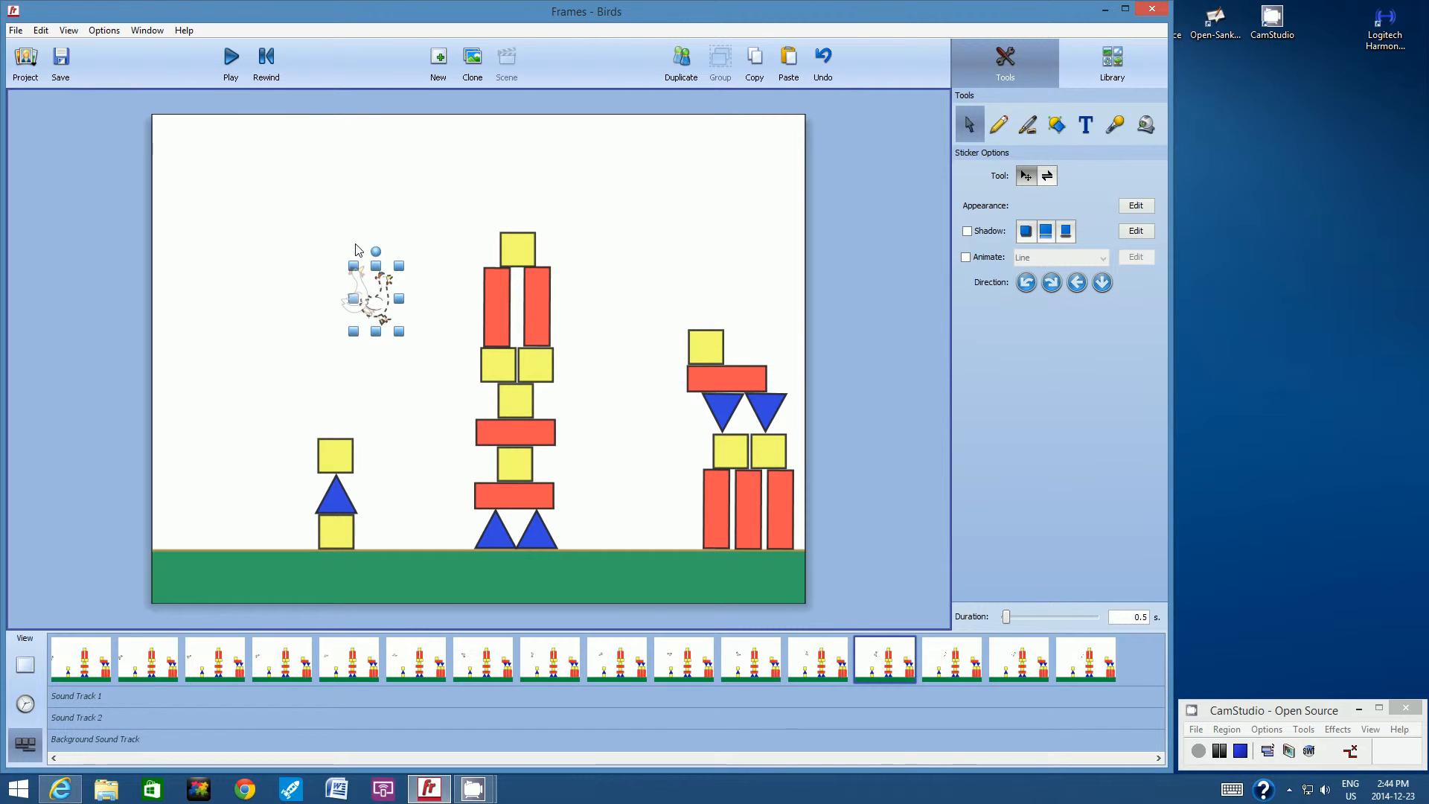
pyautogui.click(950, 673)
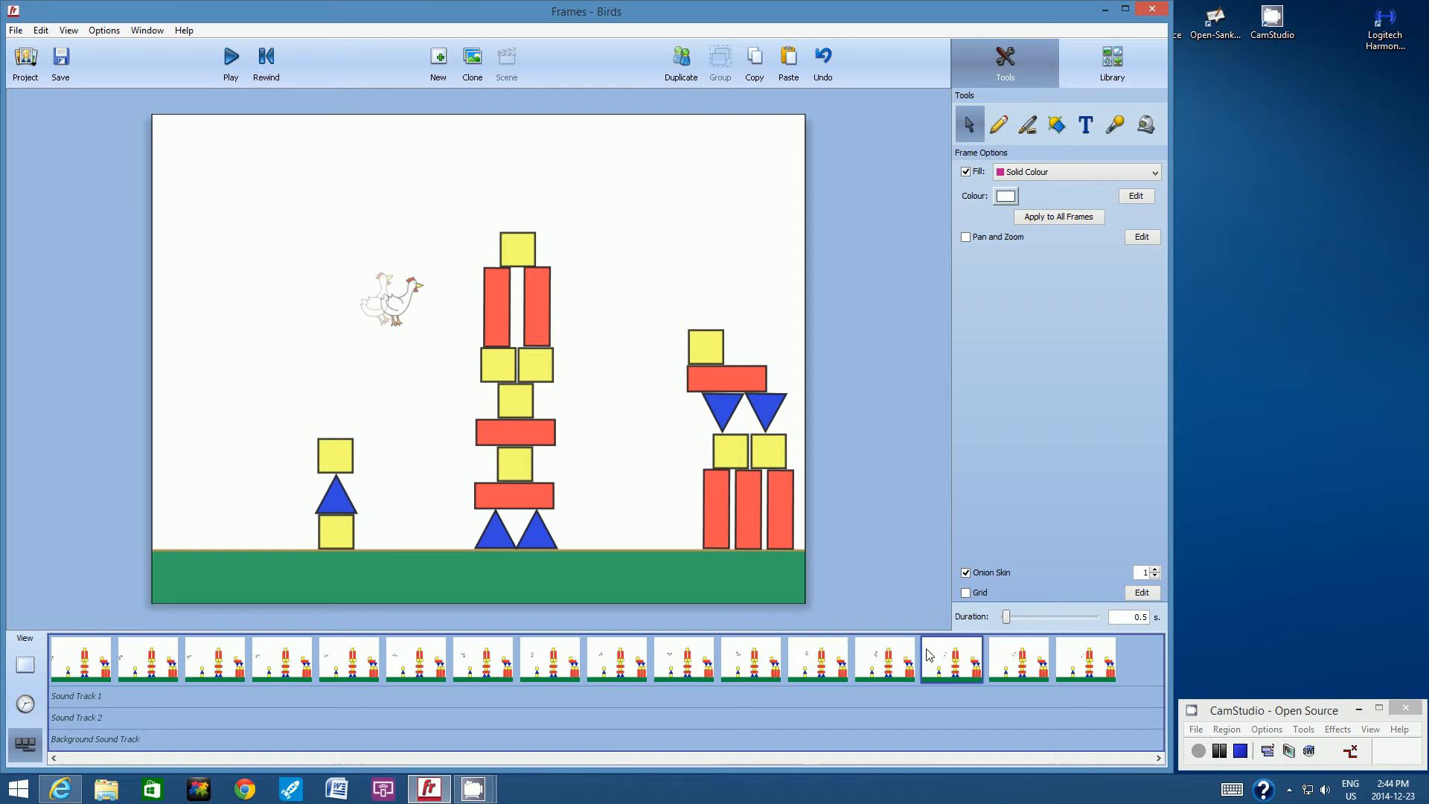
pyautogui.click(394, 301)
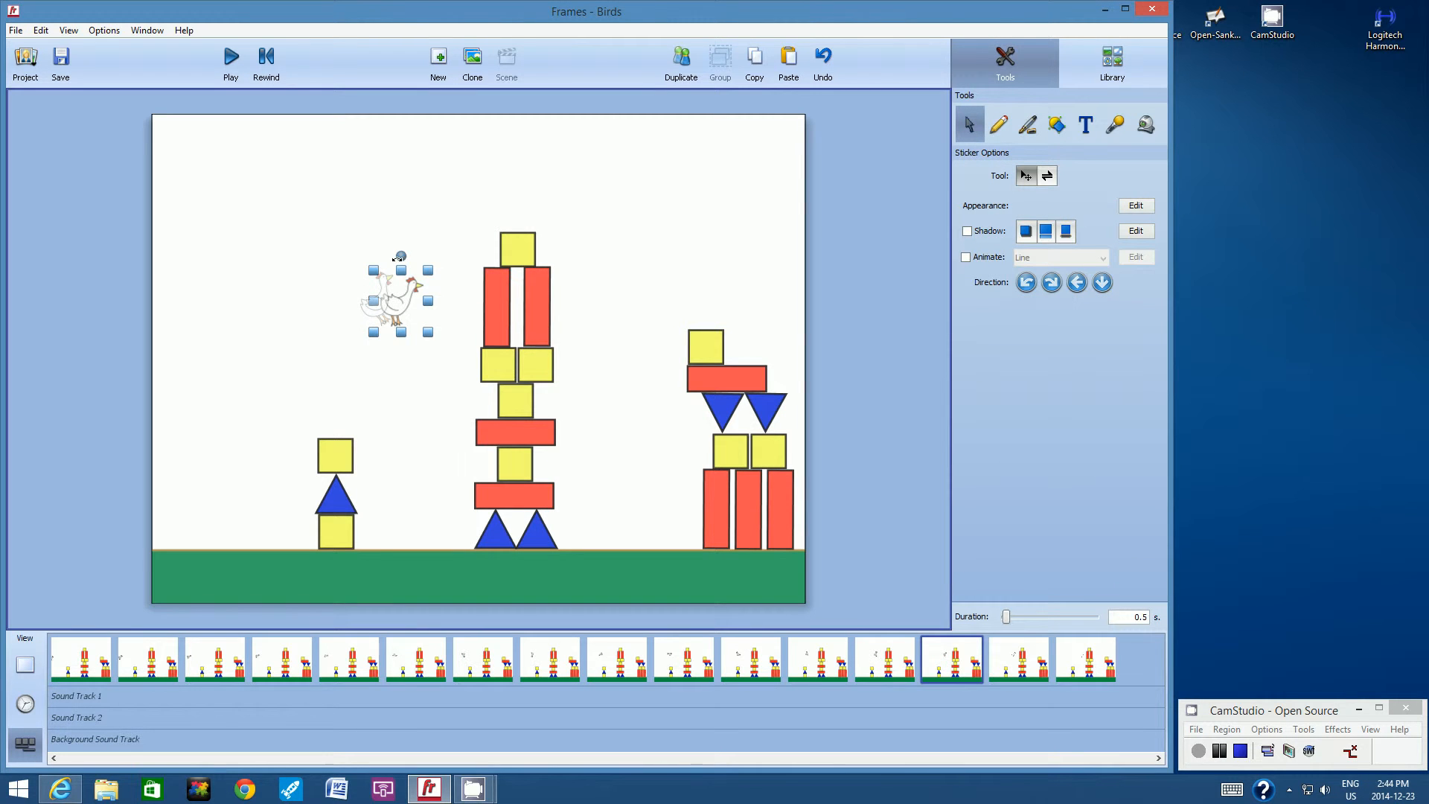
pyautogui.moveTo(398, 257); pyautogui.dragTo(389, 259)
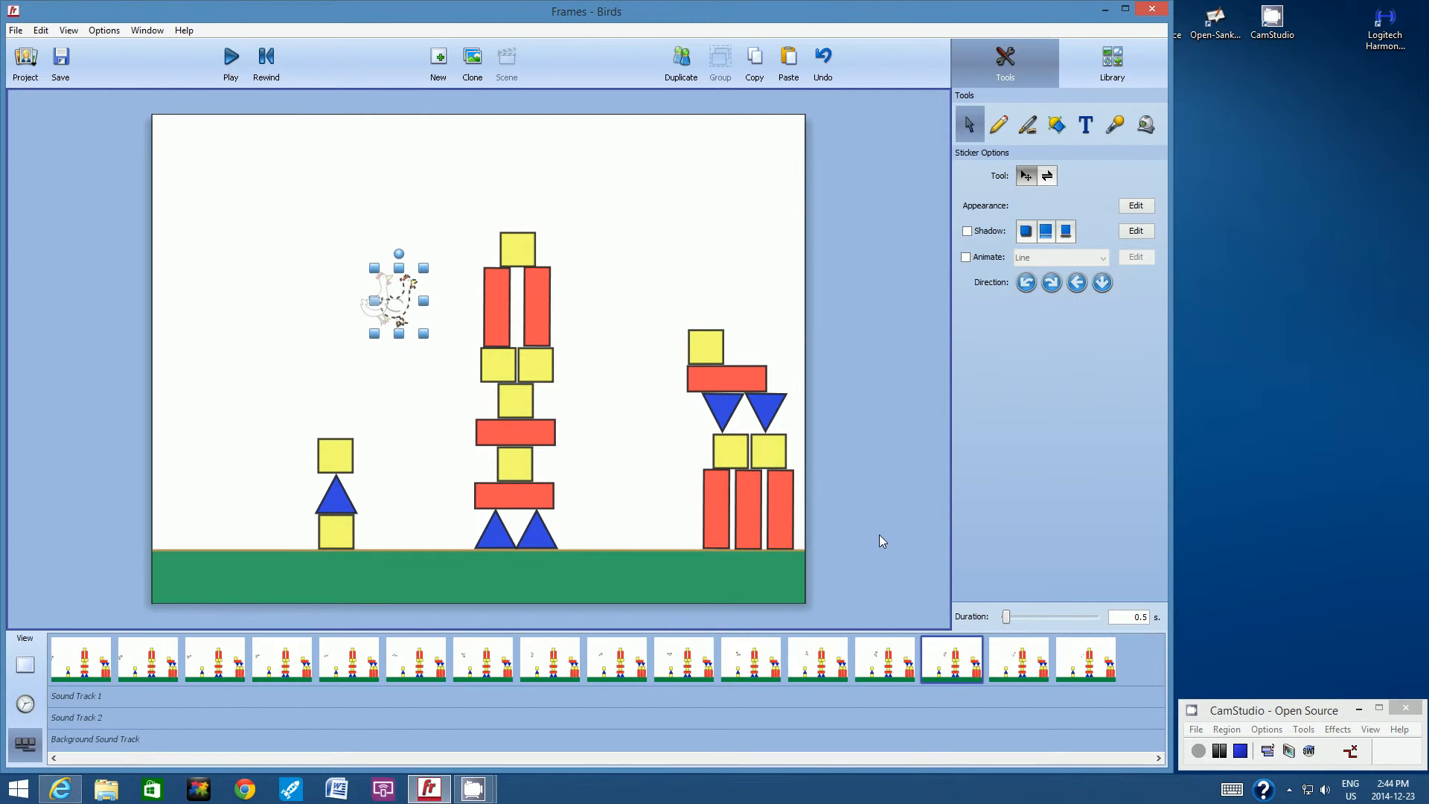
# Step: Rotate the chicken slightly clockwise in frame 16 so it leans forward toward the tower
pyautogui.click(1046, 664)
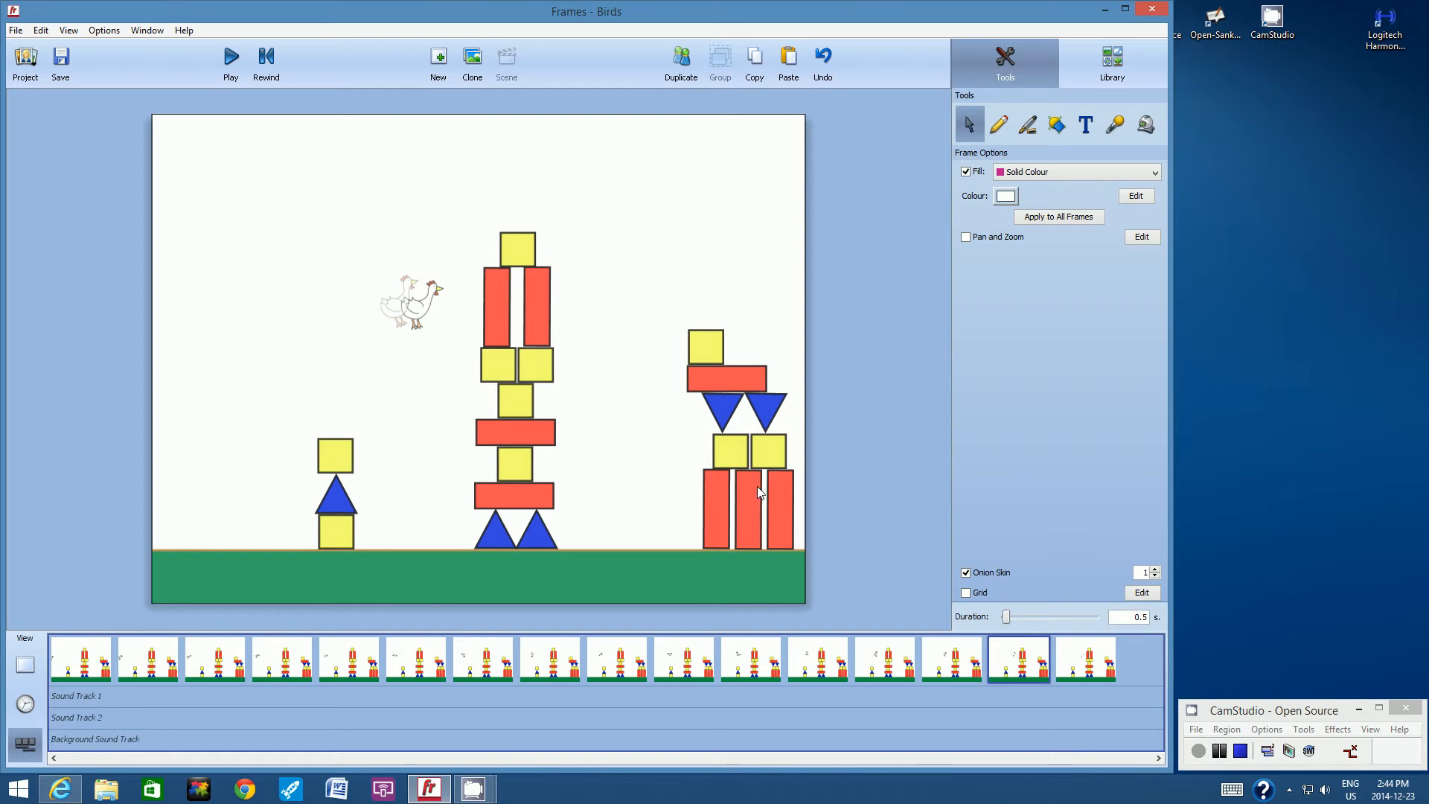
pyautogui.click(1100, 652)
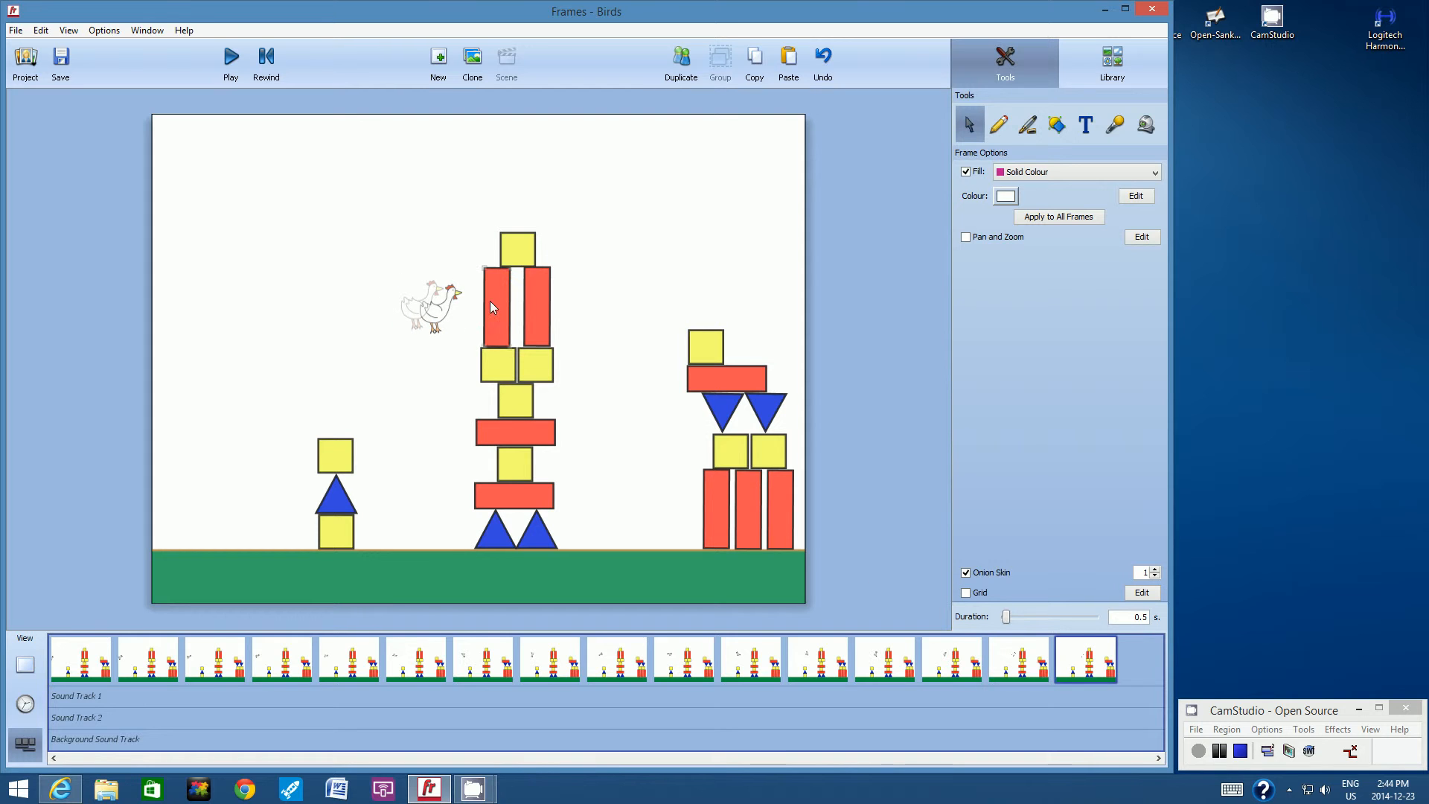
pyautogui.click(450, 308)
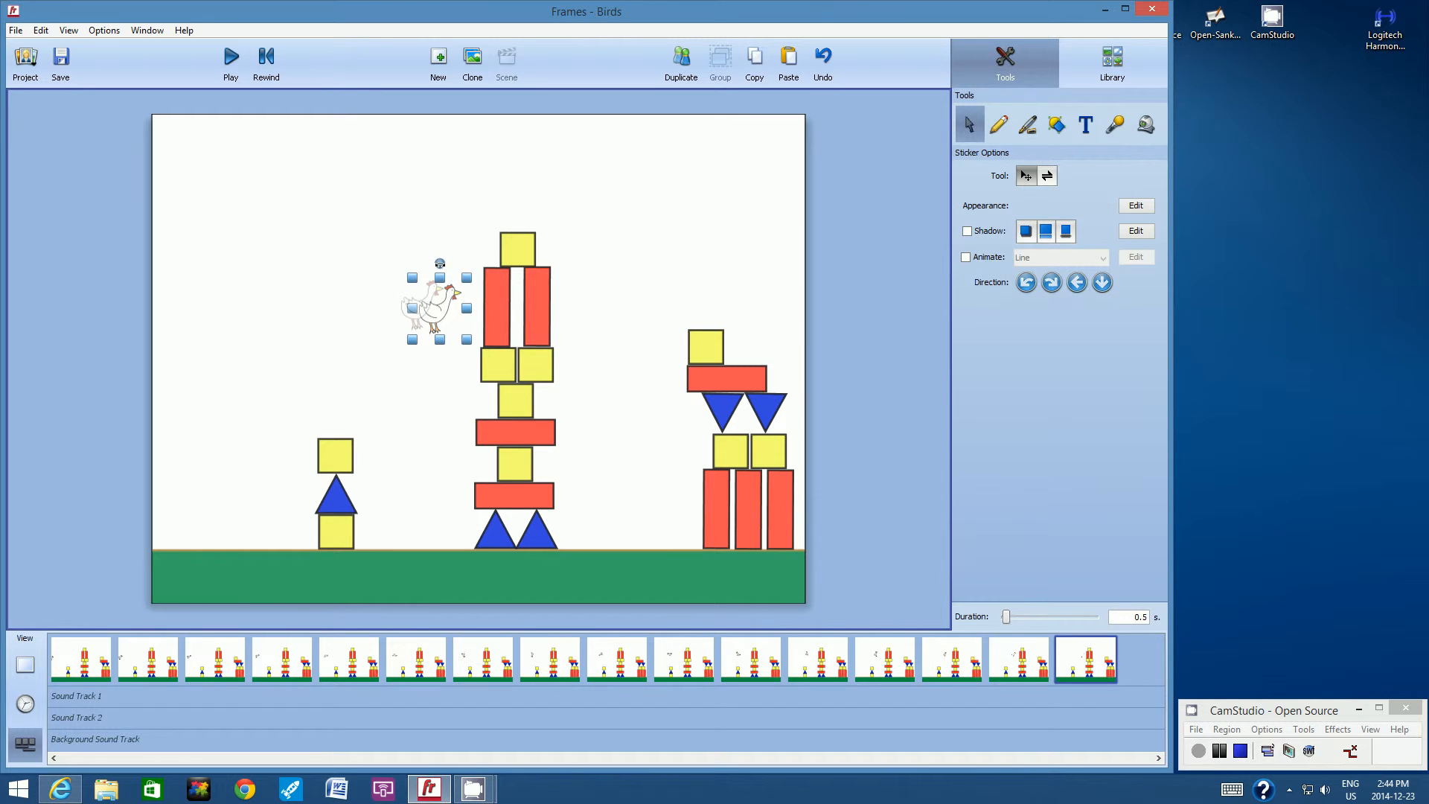
pyautogui.moveTo(440, 264); pyautogui.dragTo(457, 271)
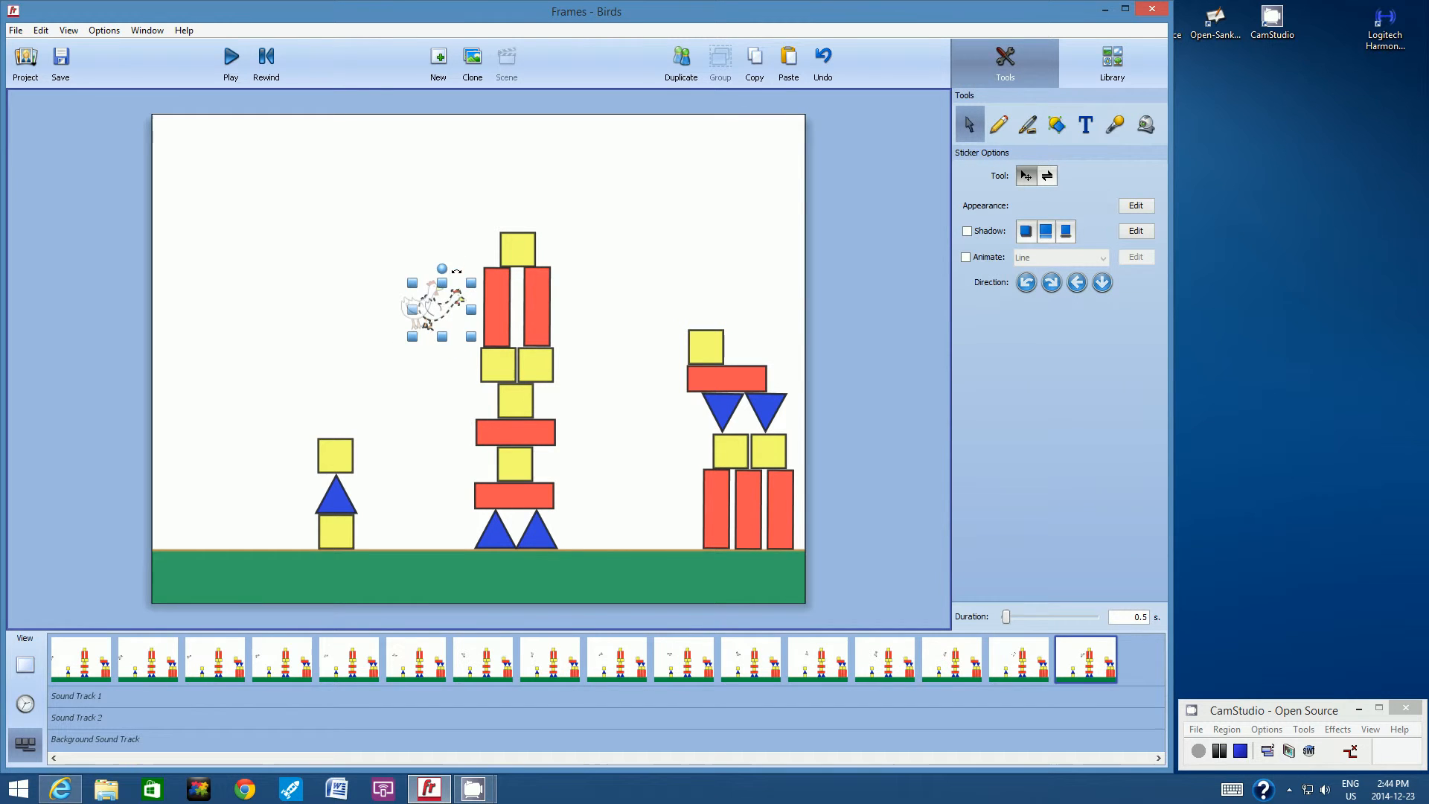
pyautogui.click(424, 219)
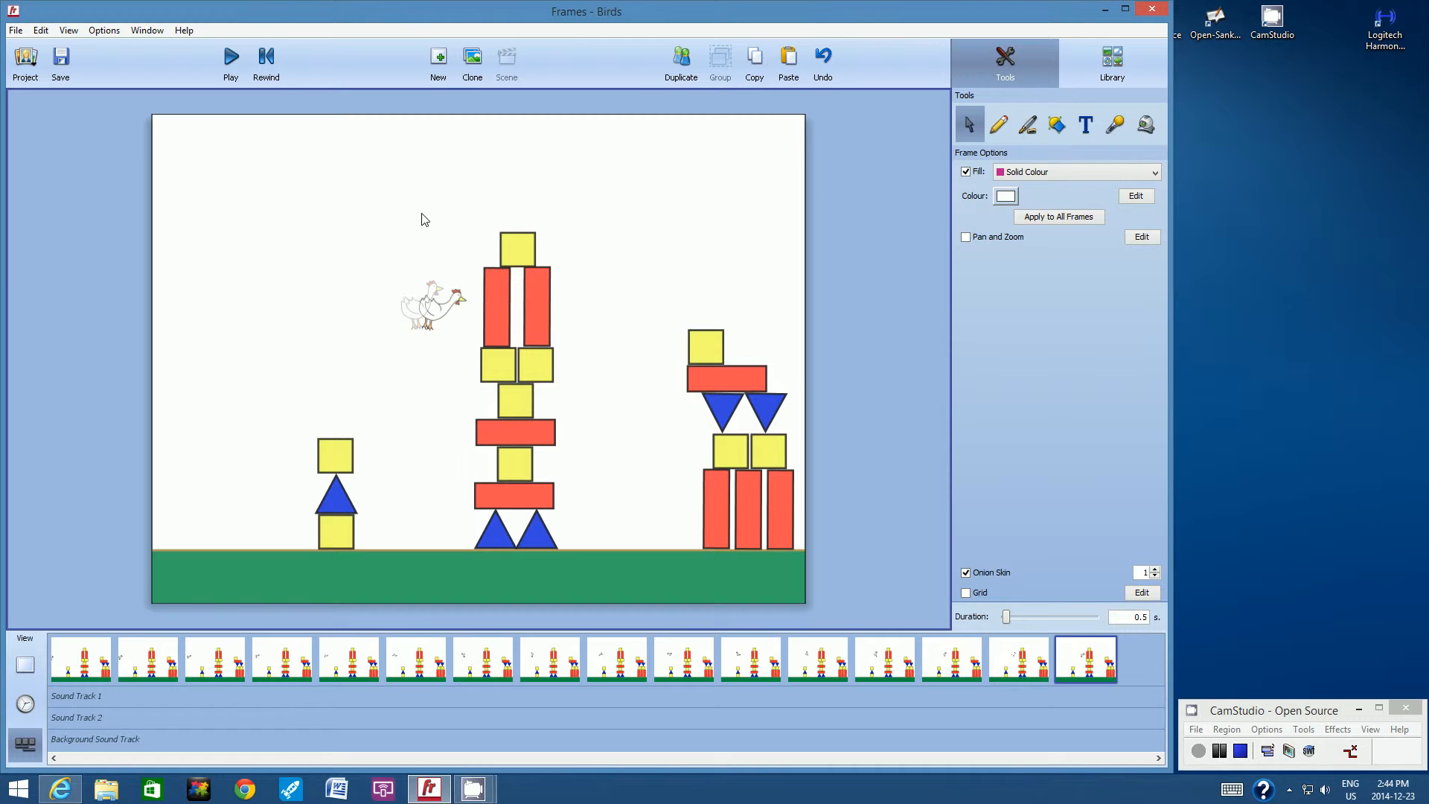
# Step: Turn off onion skinning and play the animation from the first frame
pyautogui.click(68, 30)
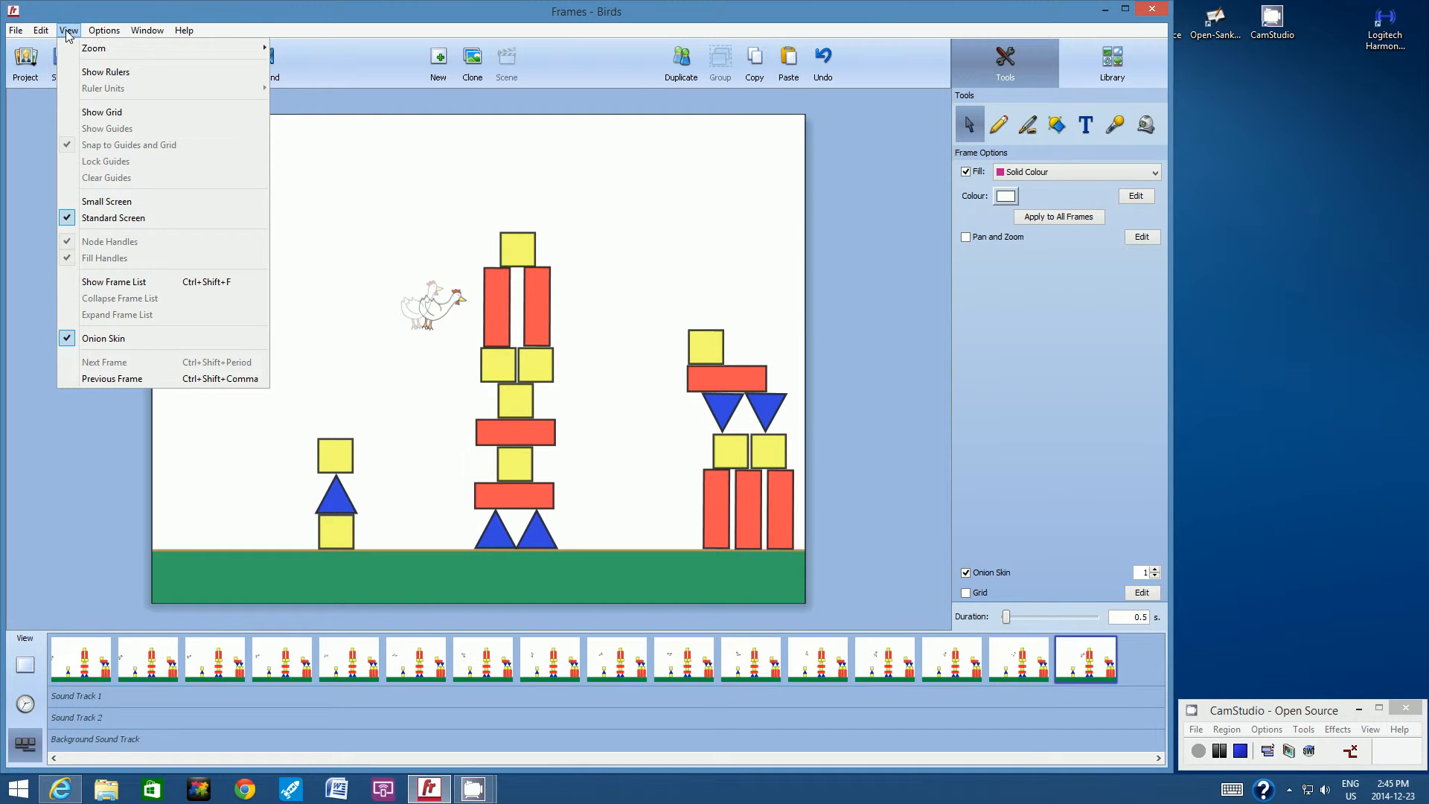
pyautogui.click(105, 340)
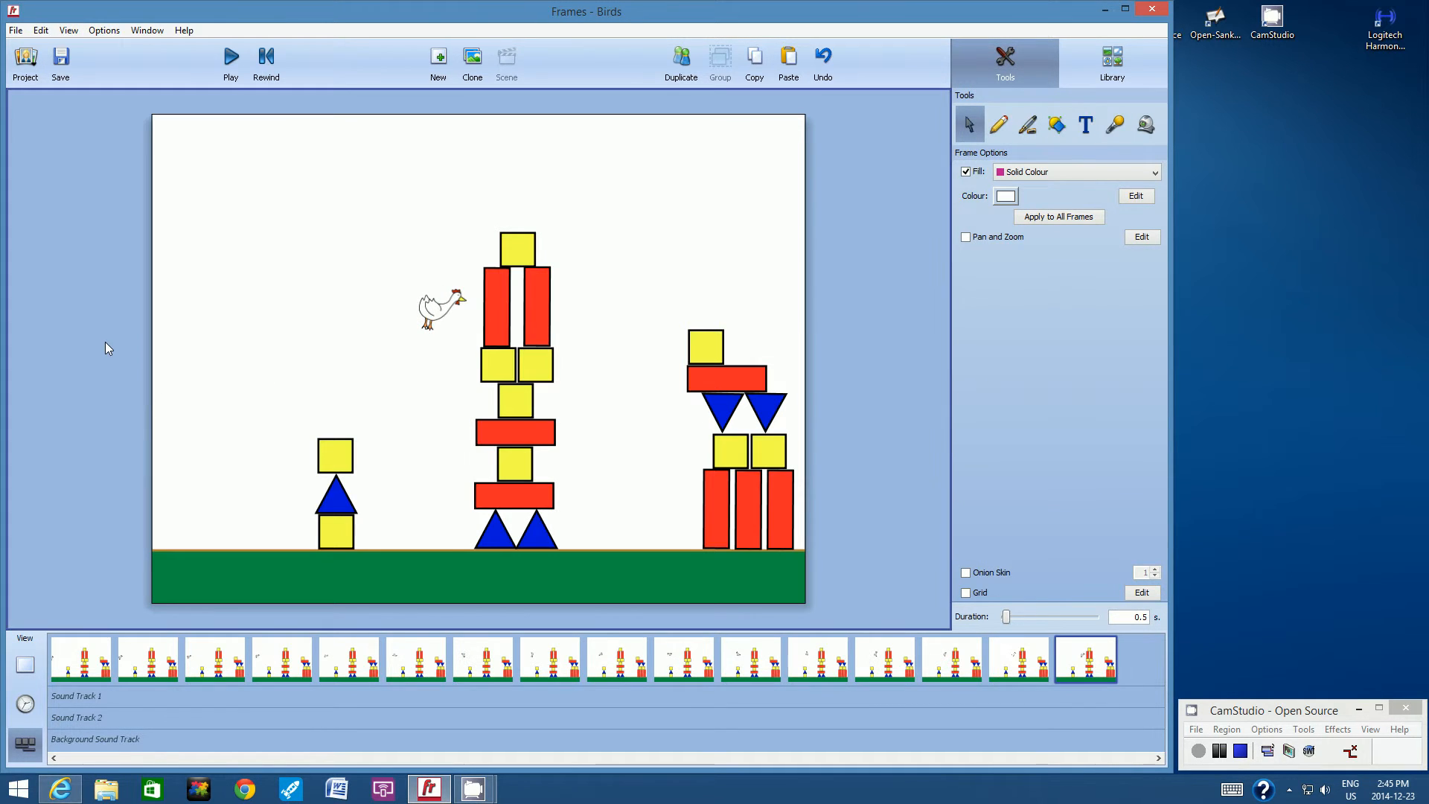
pyautogui.click(68, 673)
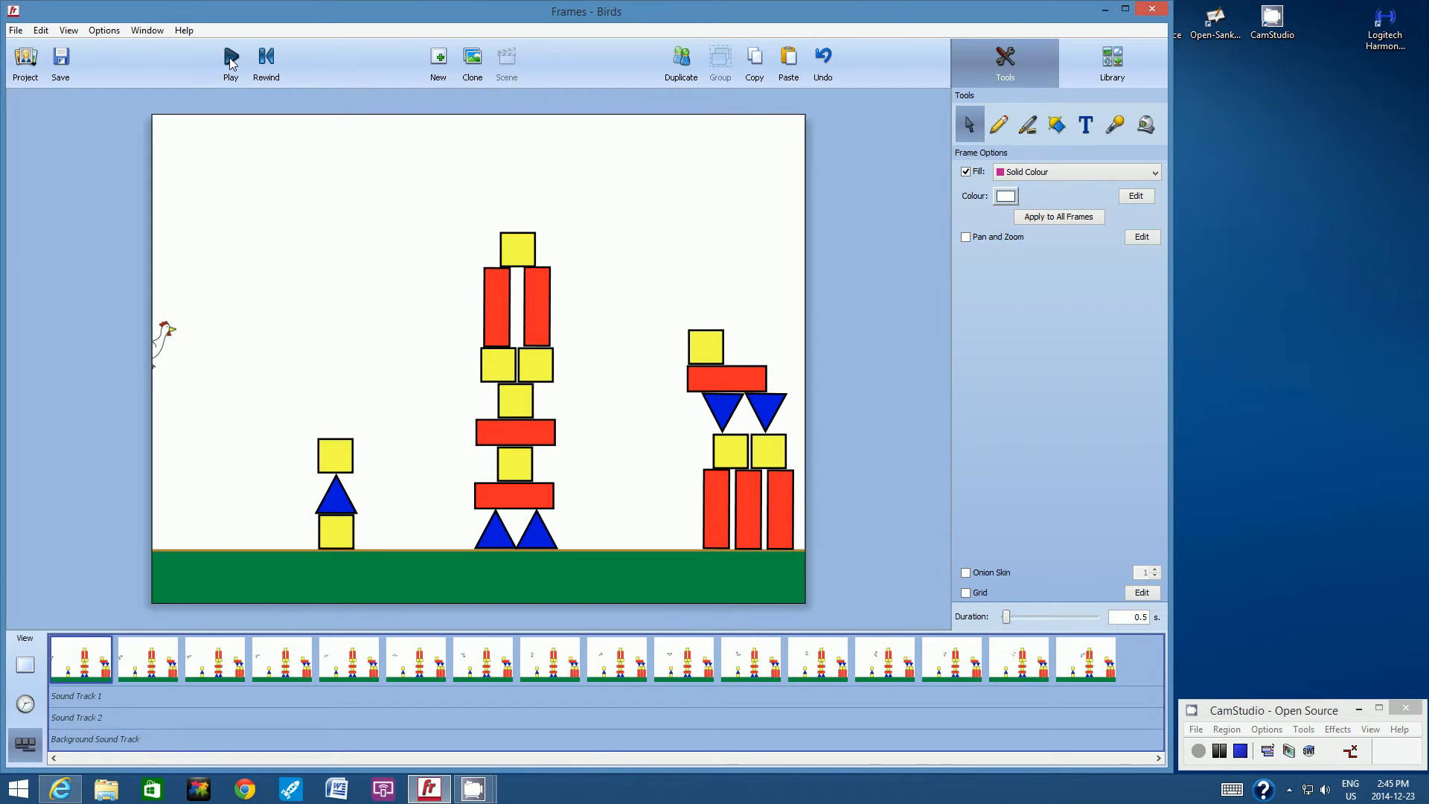
pyautogui.click(229, 63)
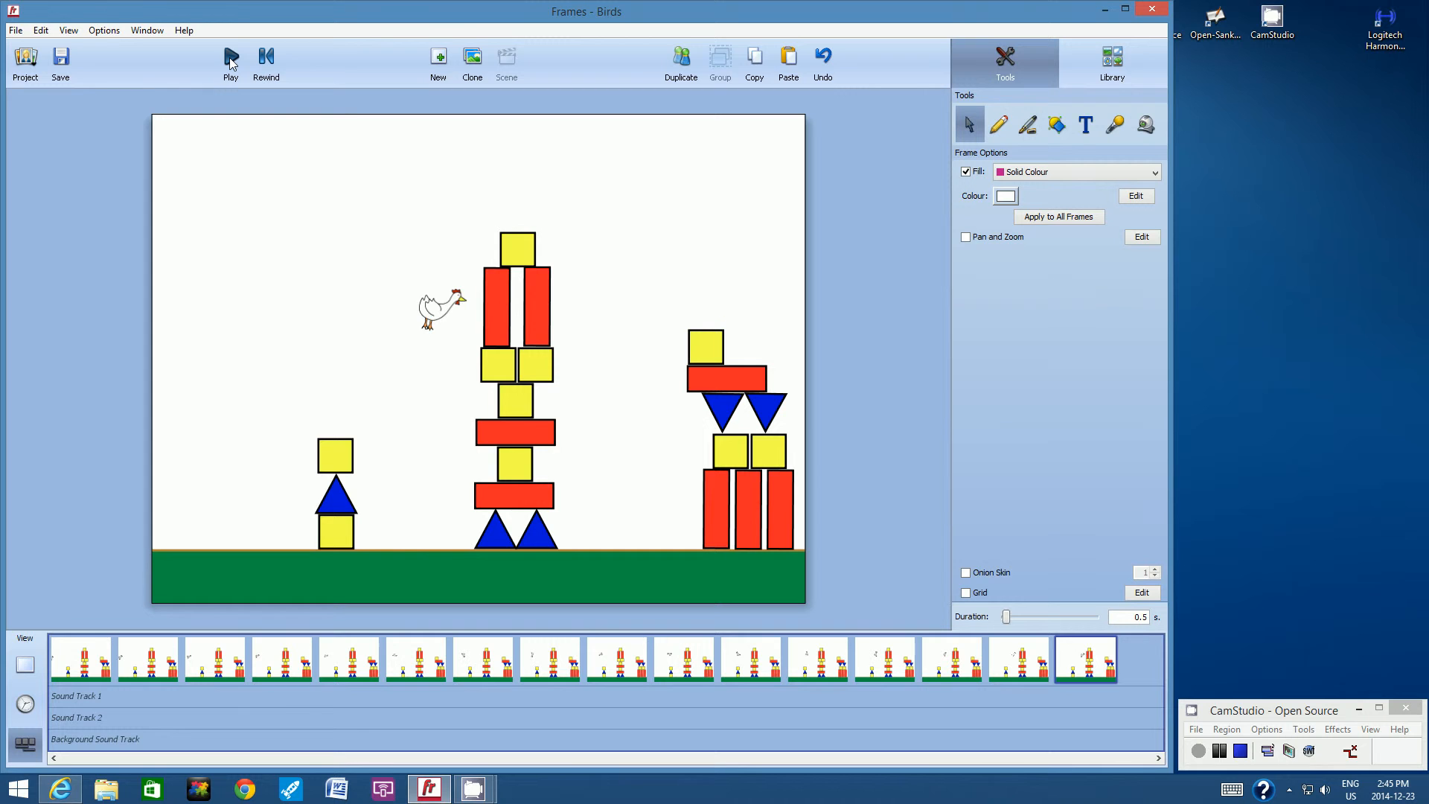
# Step: Turn onion skinning back on for the last frame
pyautogui.click(433, 309)
pyautogui.click(494, 325)
pyautogui.click(260, 281)
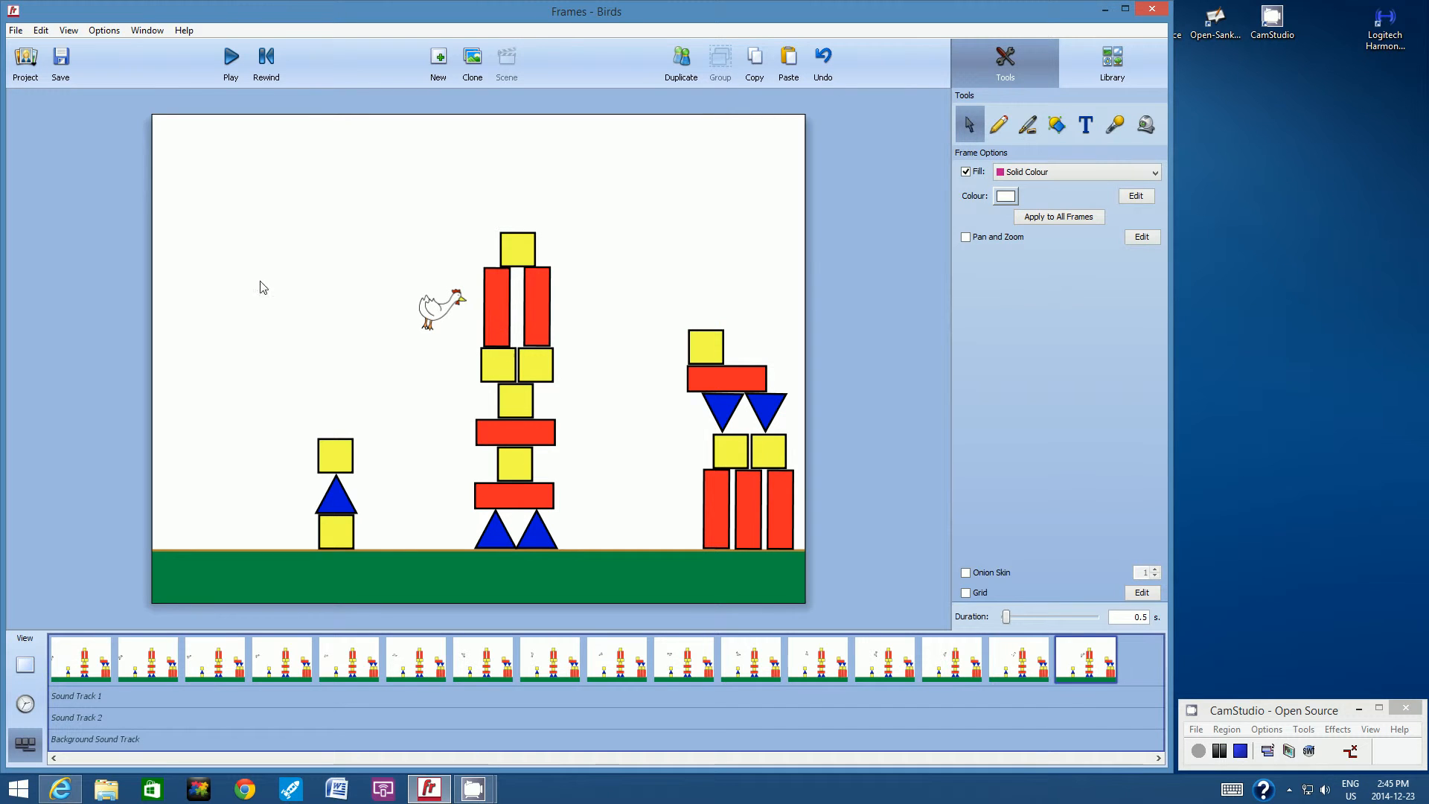
pyautogui.click(67, 30)
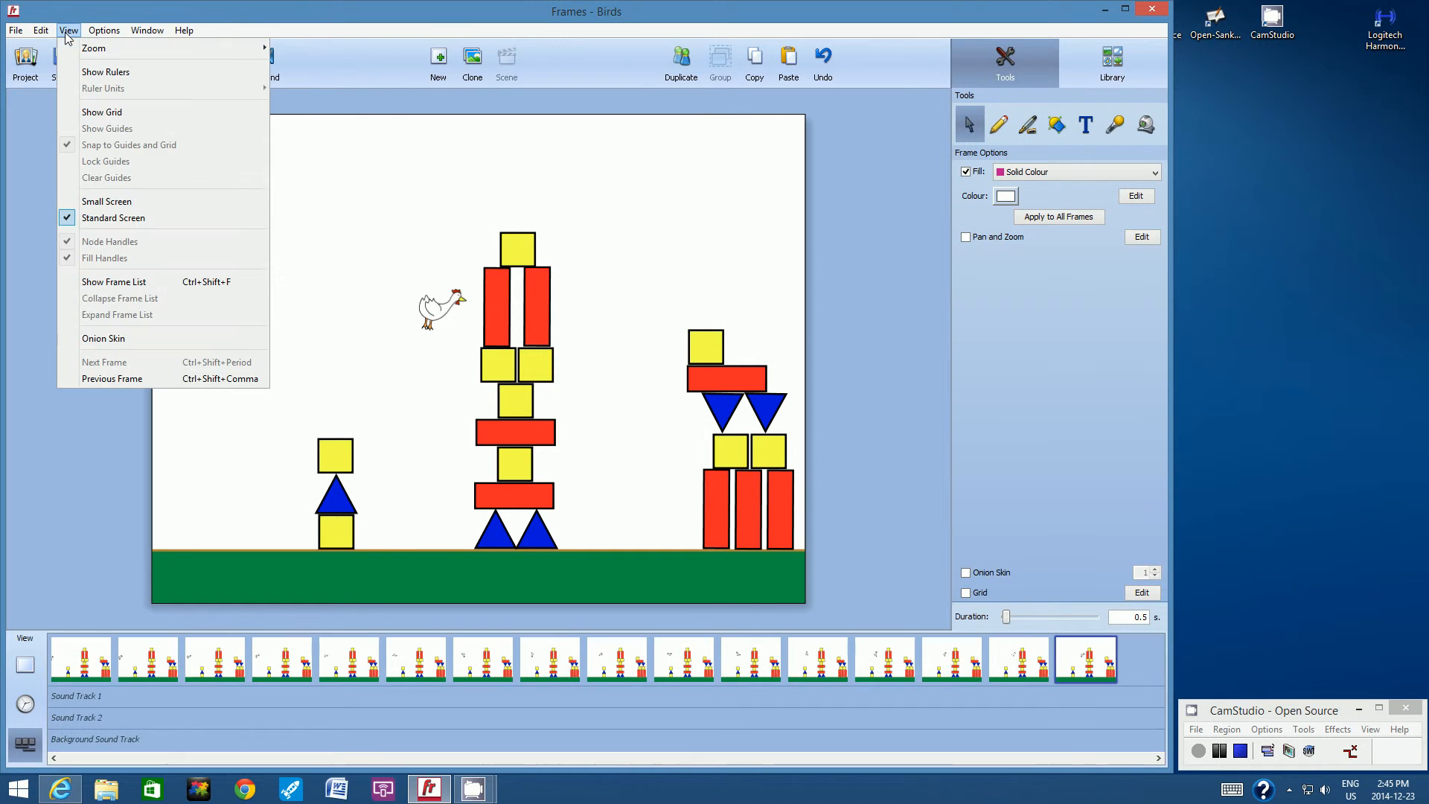
pyautogui.click(103, 338)
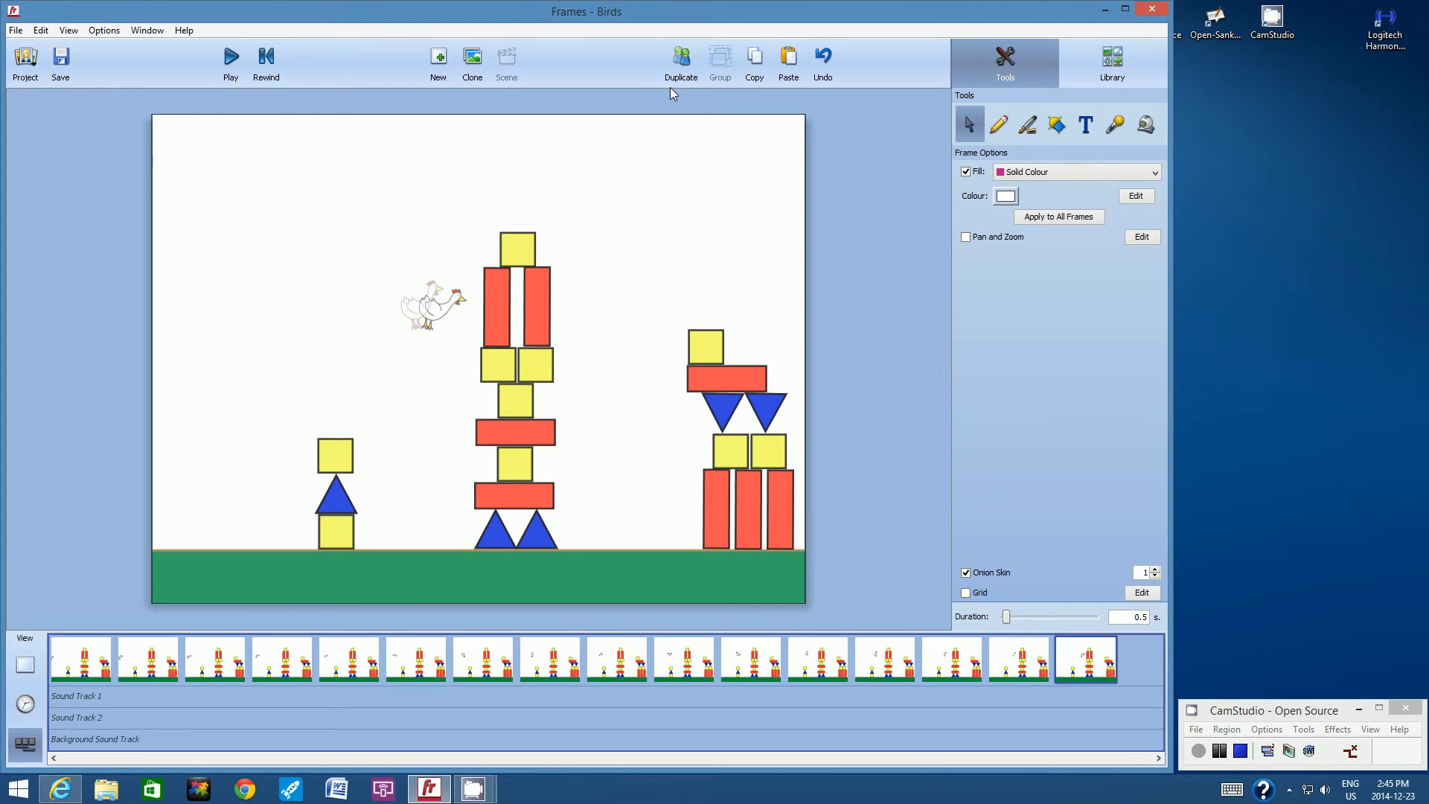
# Step: Duplicate frame 16, move the chicken until its beak meets the tower's upper-left red block, and tilt it further forward
pyautogui.click(688, 60)
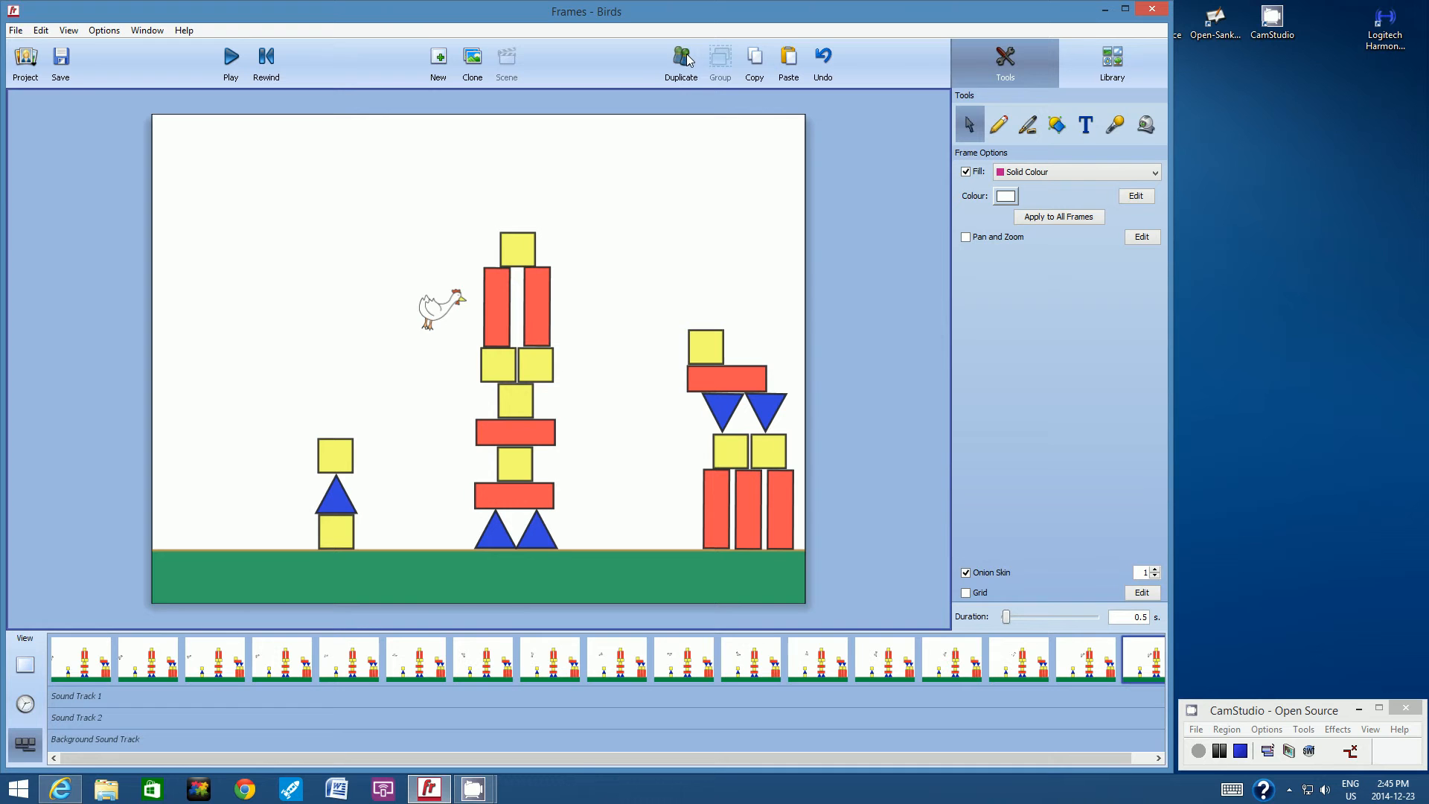
pyautogui.click(441, 306)
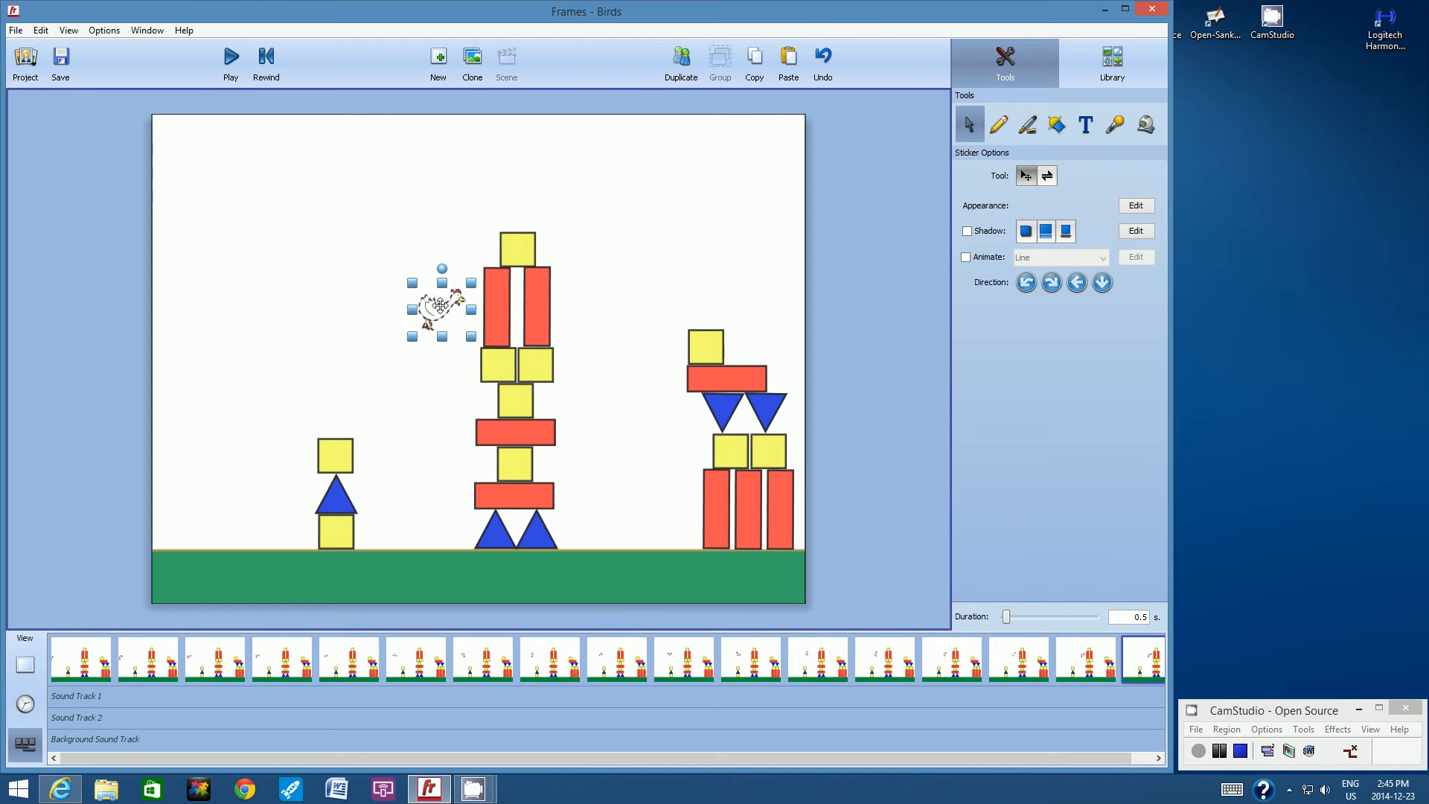
pyautogui.moveTo(444, 306)
pyautogui.mouseDown()
pyautogui.moveTo(461, 277)
pyautogui.moveTo(452, 319)
pyautogui.mouseUp()
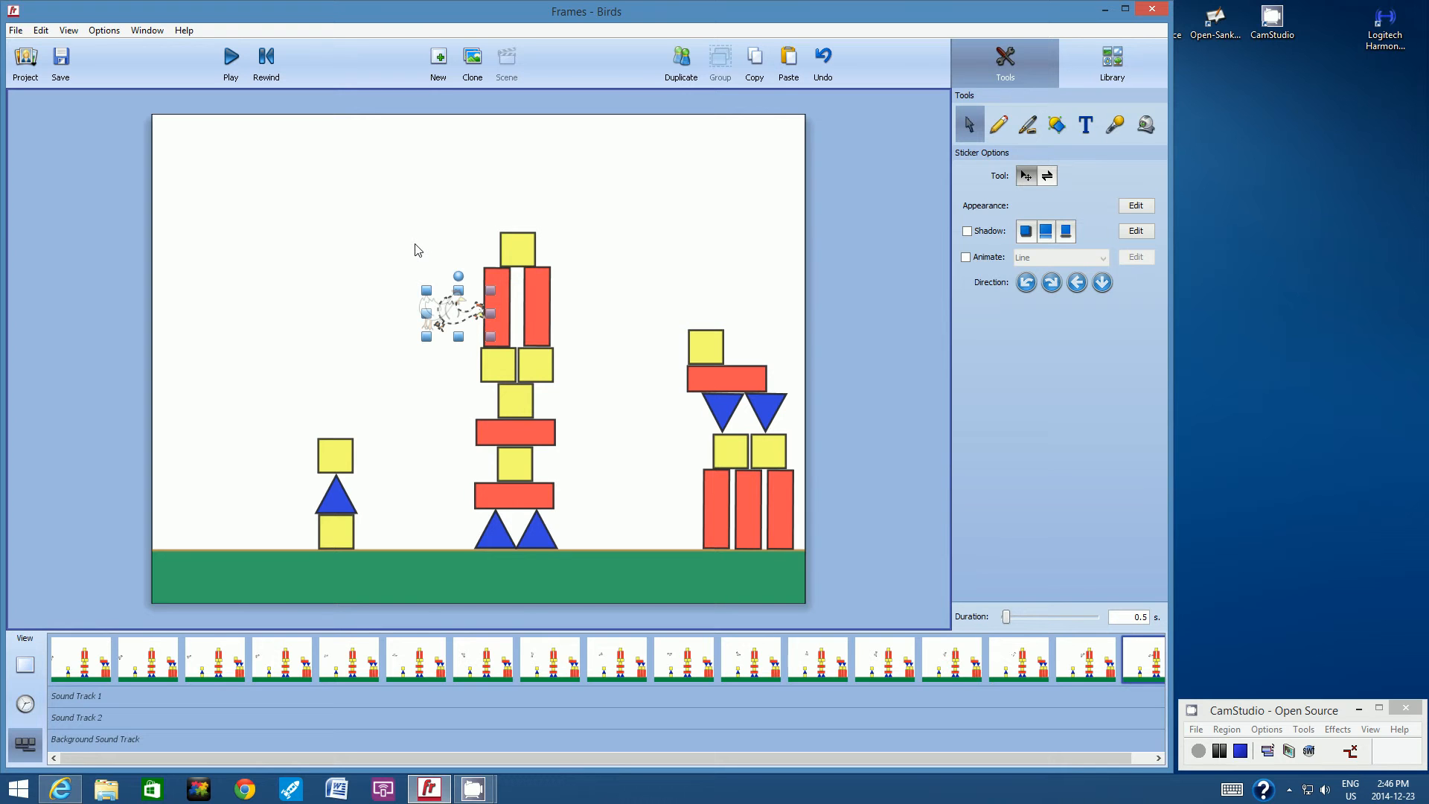
pyautogui.click(471, 206)
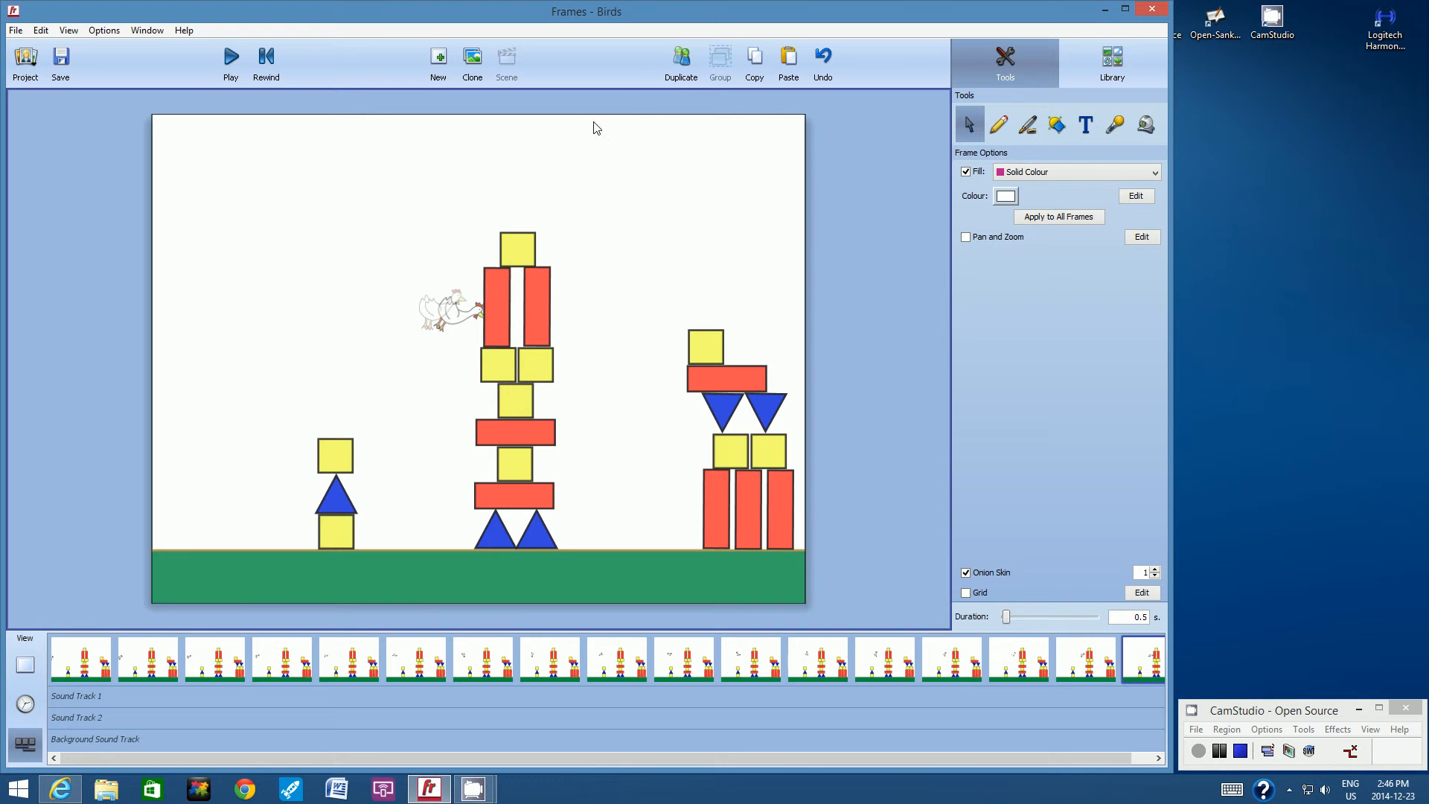
# Step: Duplicate the impact frame, lift and tilt the tower's top yellow block clockwise, and lean the upper-left red block toward its neighbour
pyautogui.click(683, 64)
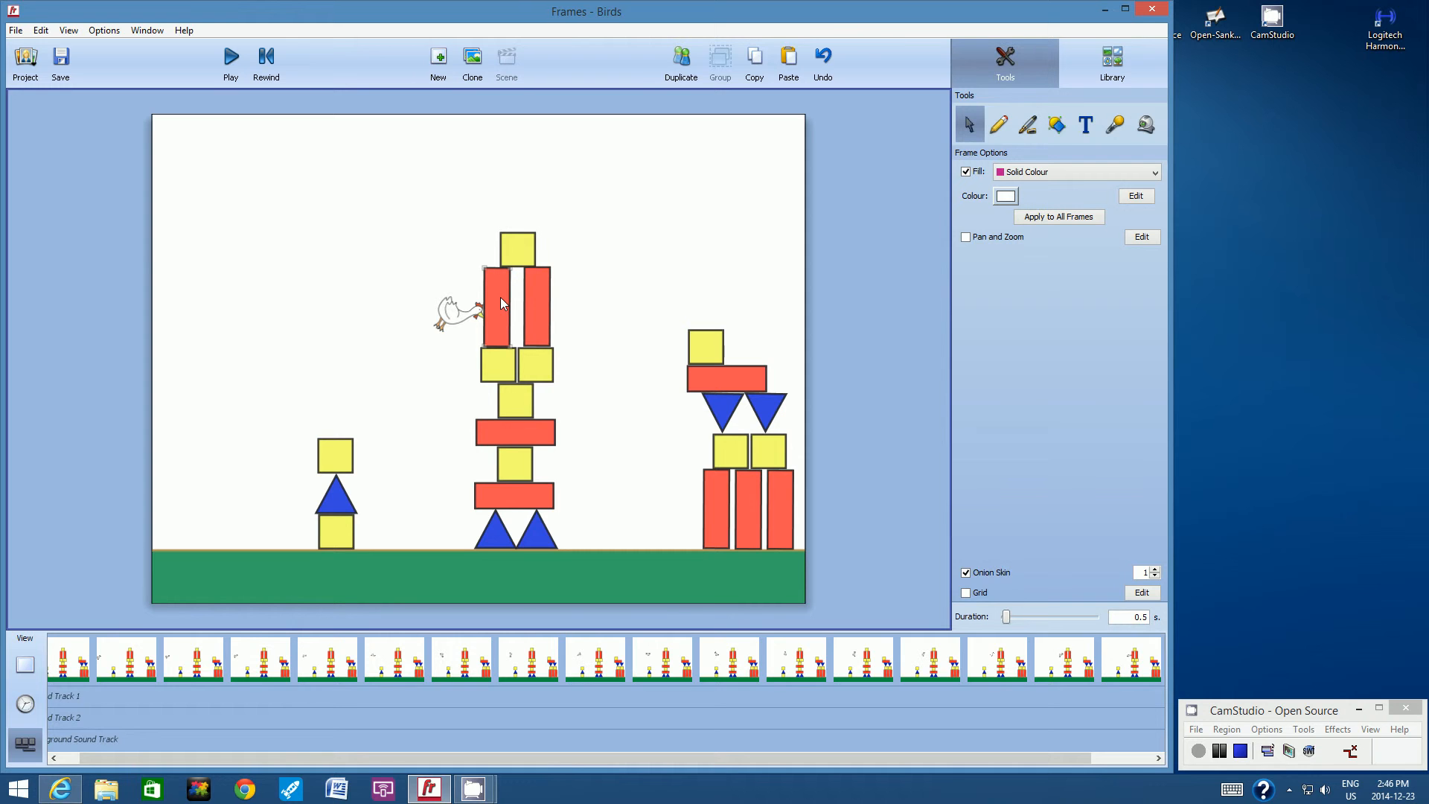
pyautogui.click(510, 256)
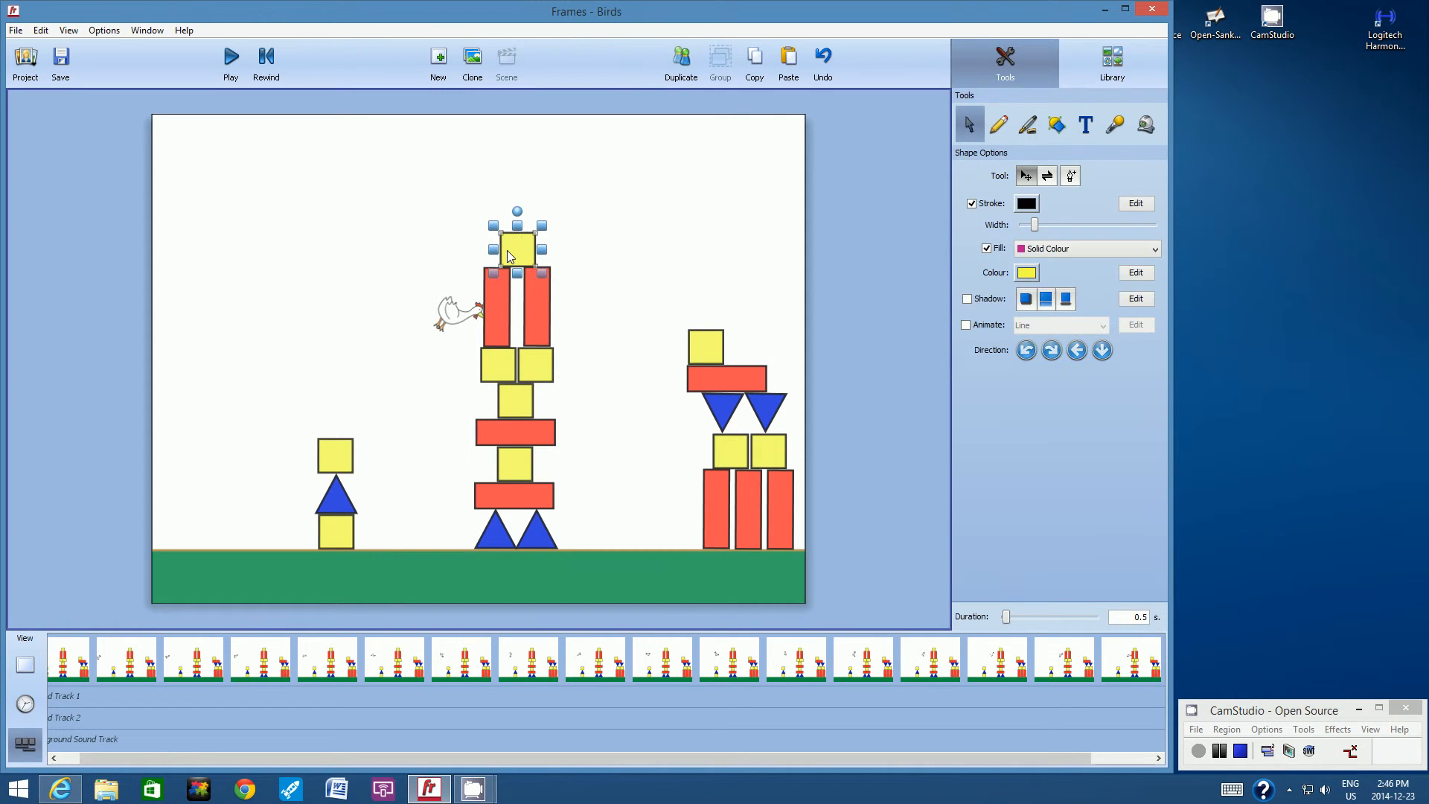
pyautogui.moveTo(523, 245); pyautogui.dragTo(544, 202)
pyautogui.click(497, 289)
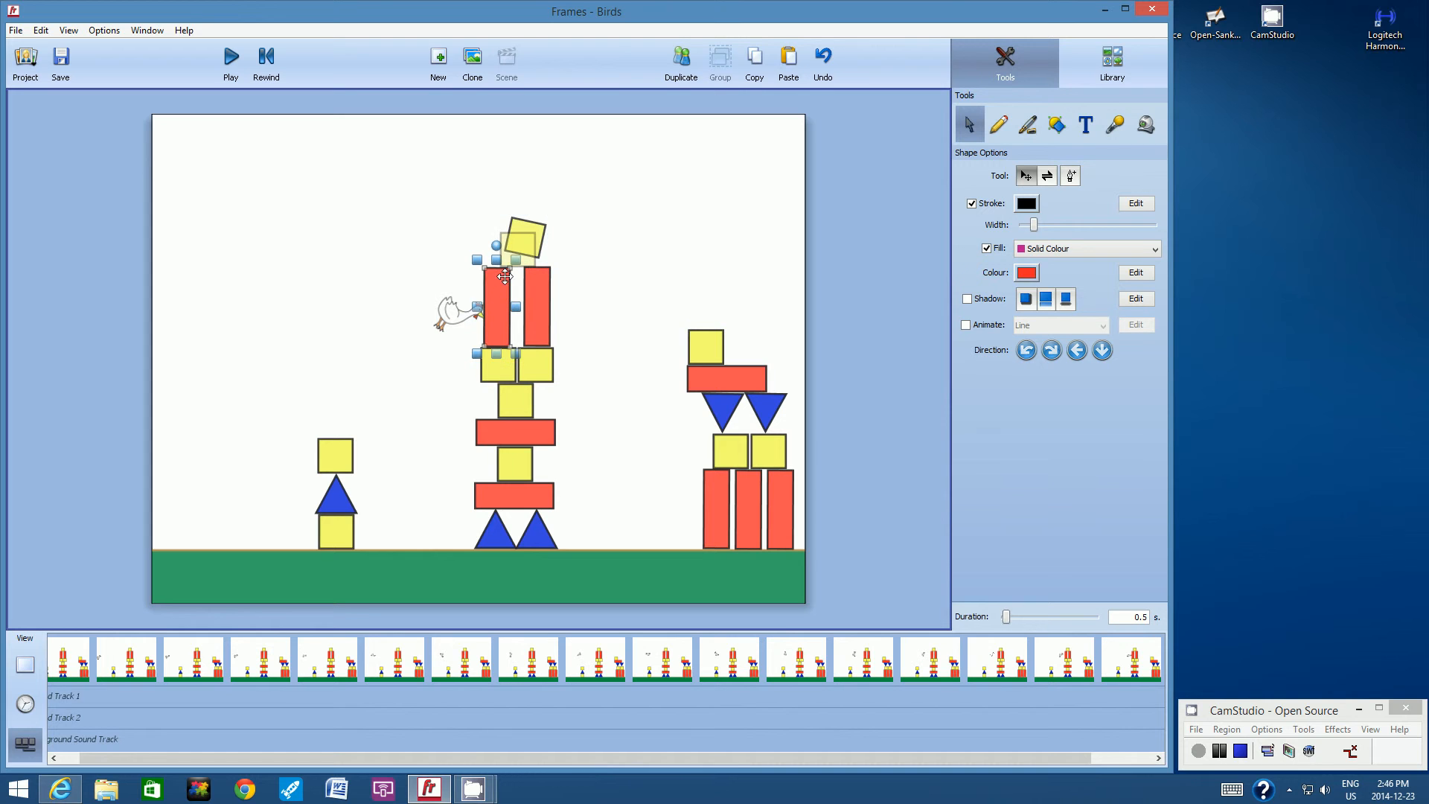
pyautogui.moveTo(497, 246); pyautogui.dragTo(513, 286)
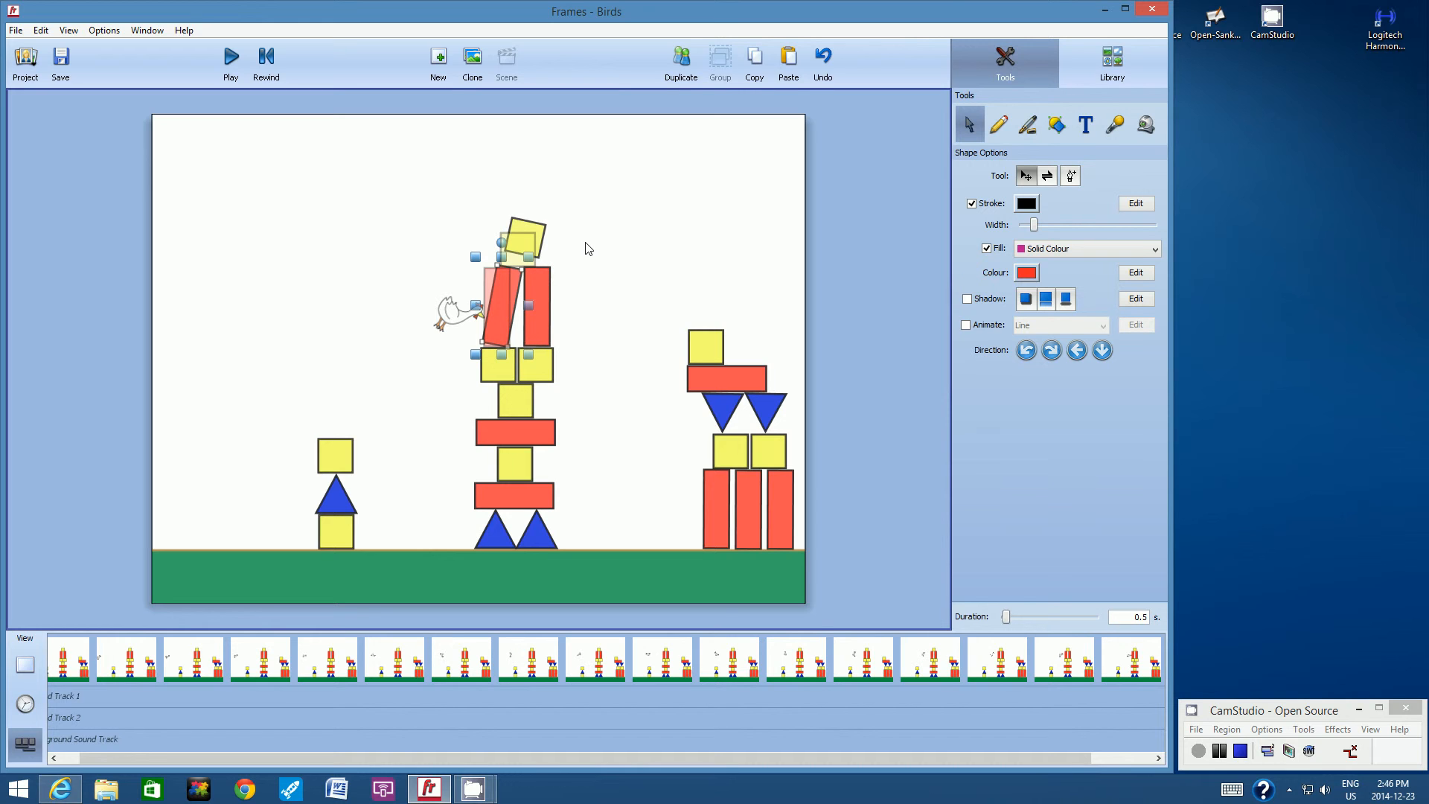
pyautogui.click(588, 249)
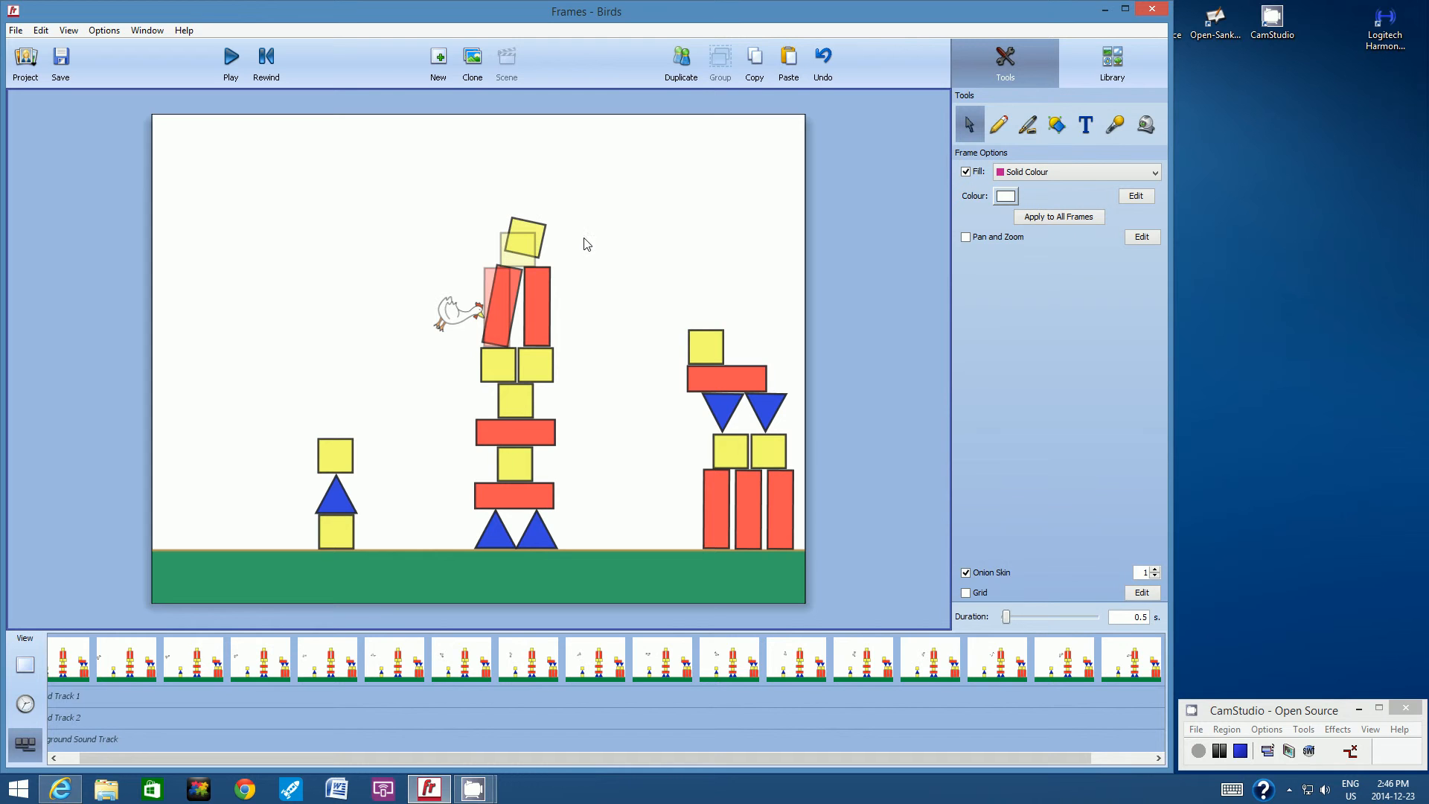
# Step: Move the chicken right until its beak meets the leaning red block, and tilt it slightly further forward
pyautogui.click(457, 317)
pyautogui.moveTo(456, 316); pyautogui.dragTo(505, 275)
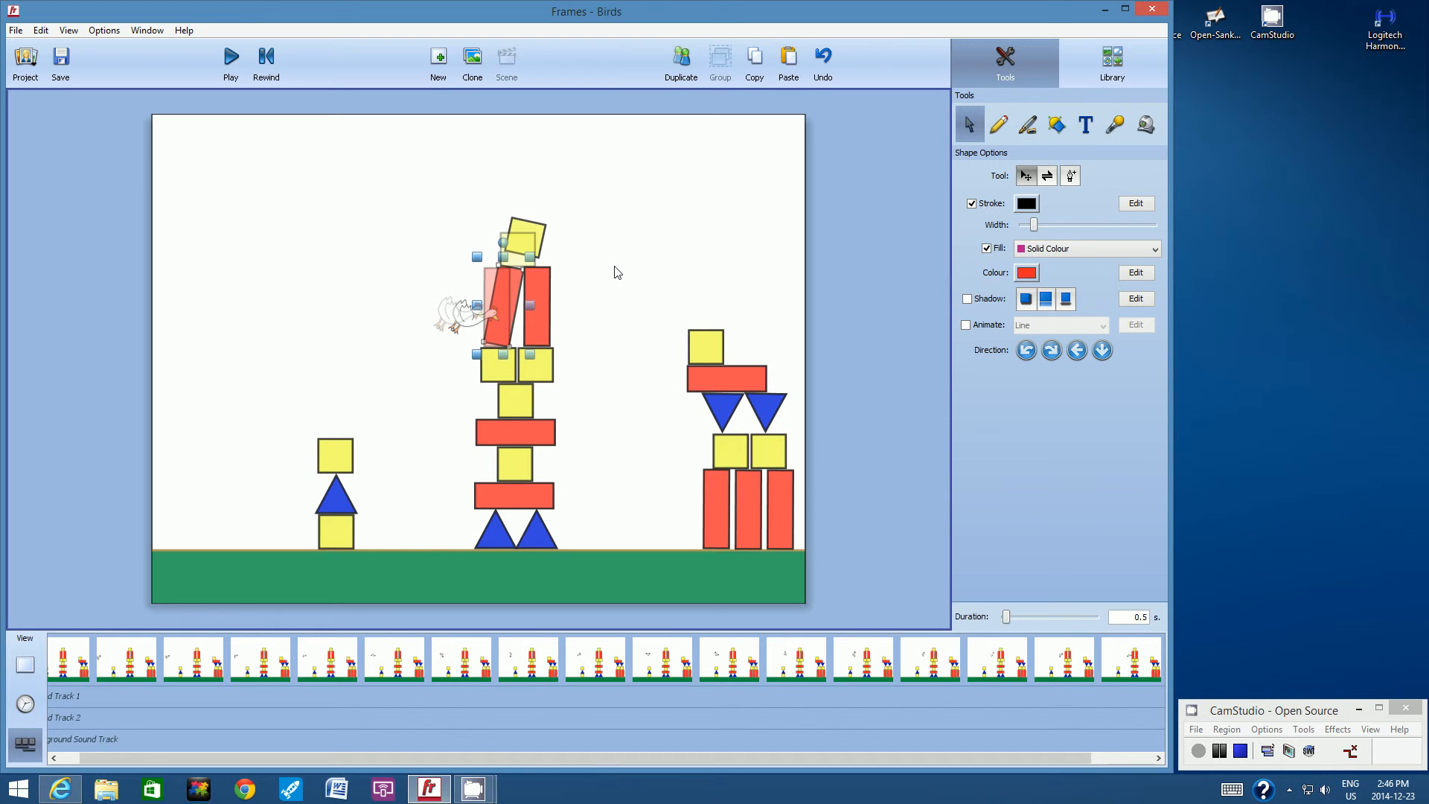
pyautogui.click(397, 251)
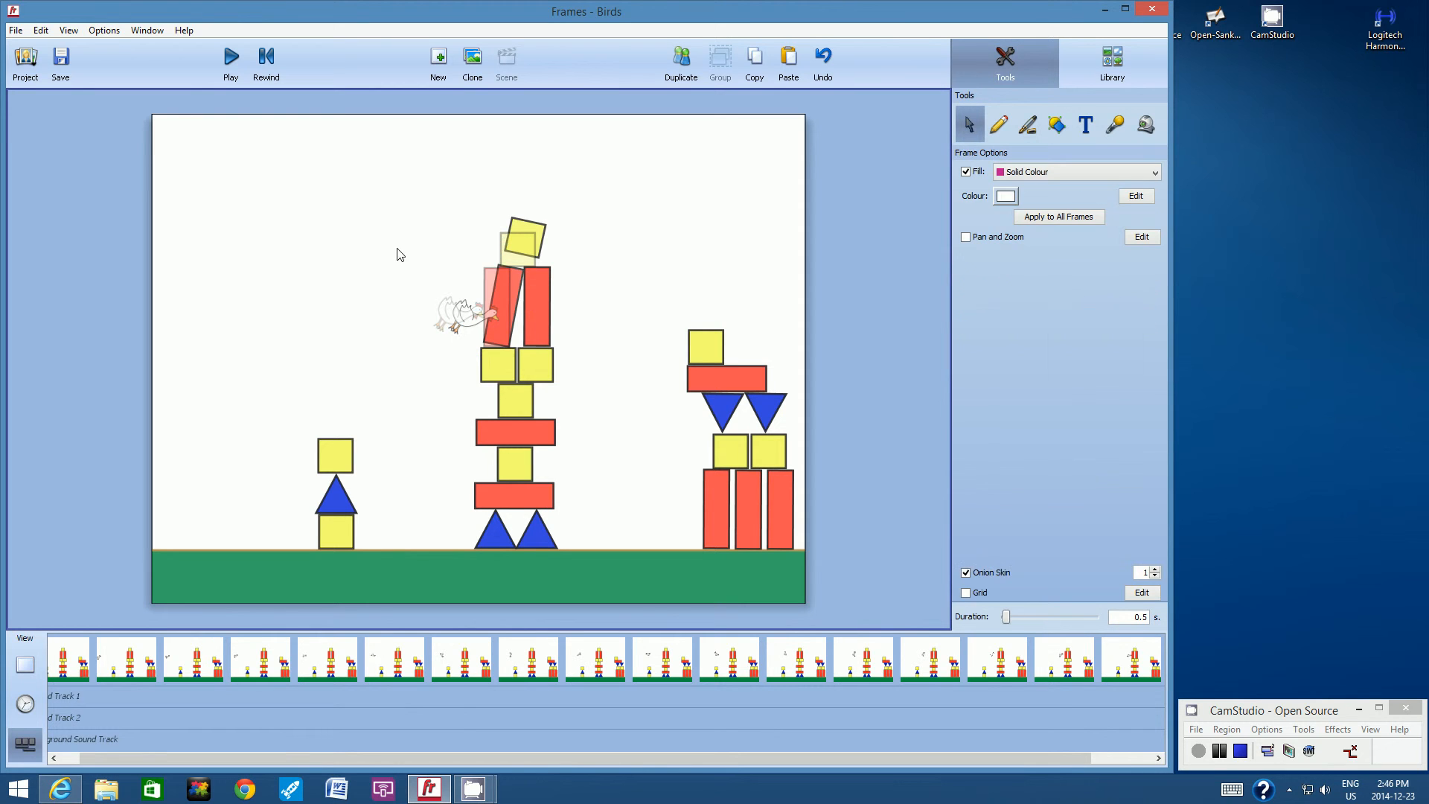
pyautogui.click(470, 318)
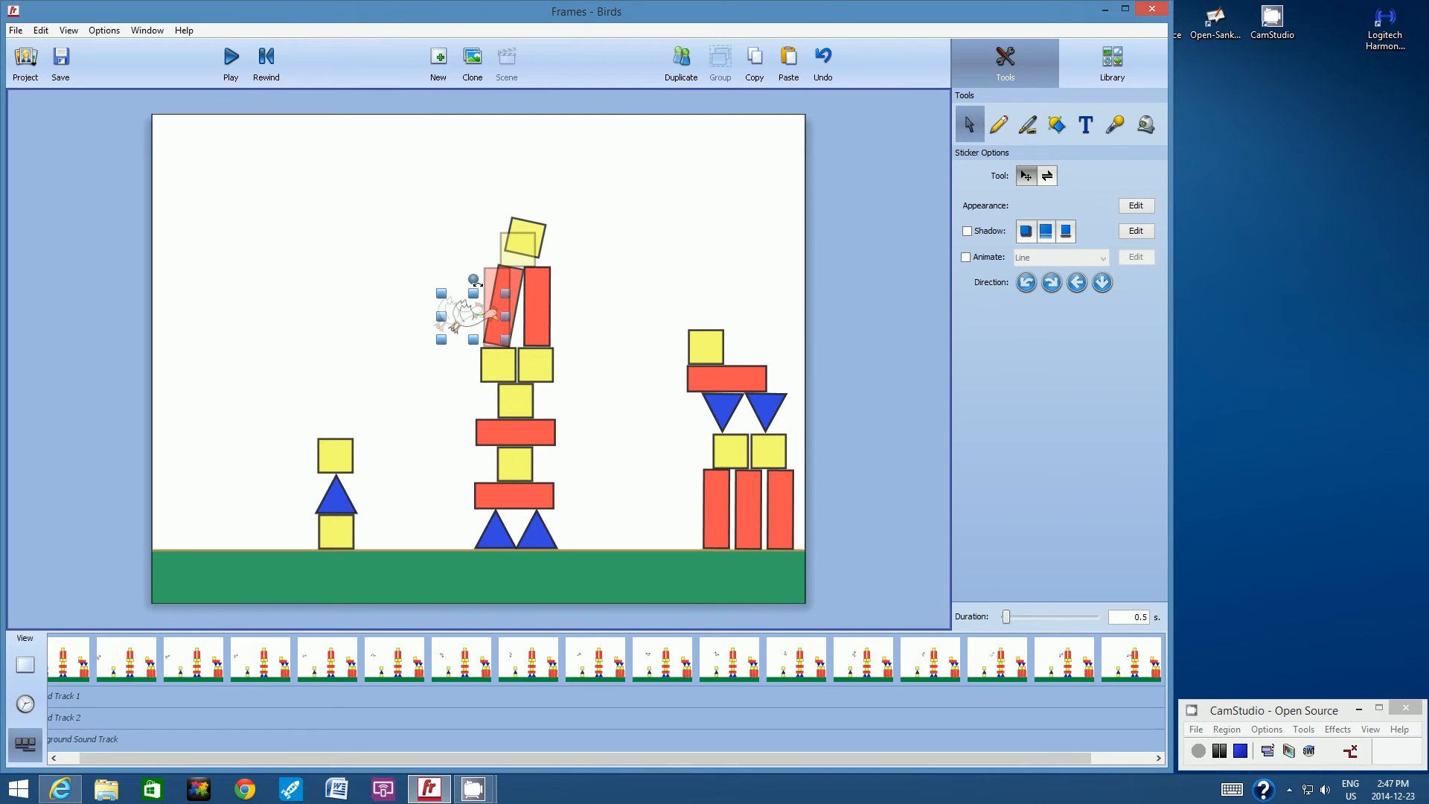
pyautogui.moveTo(475, 281); pyautogui.dragTo(485, 281)
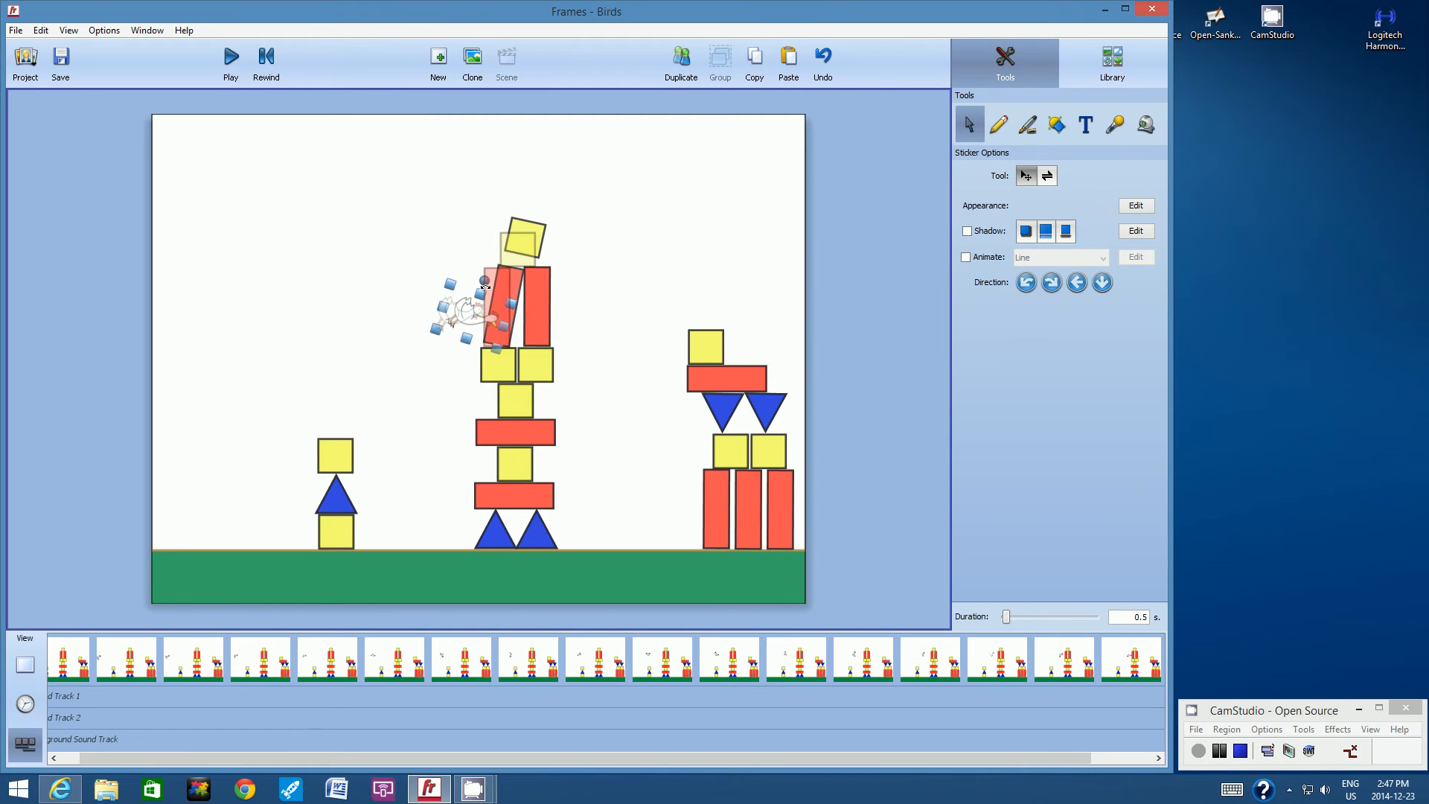
pyautogui.click(447, 256)
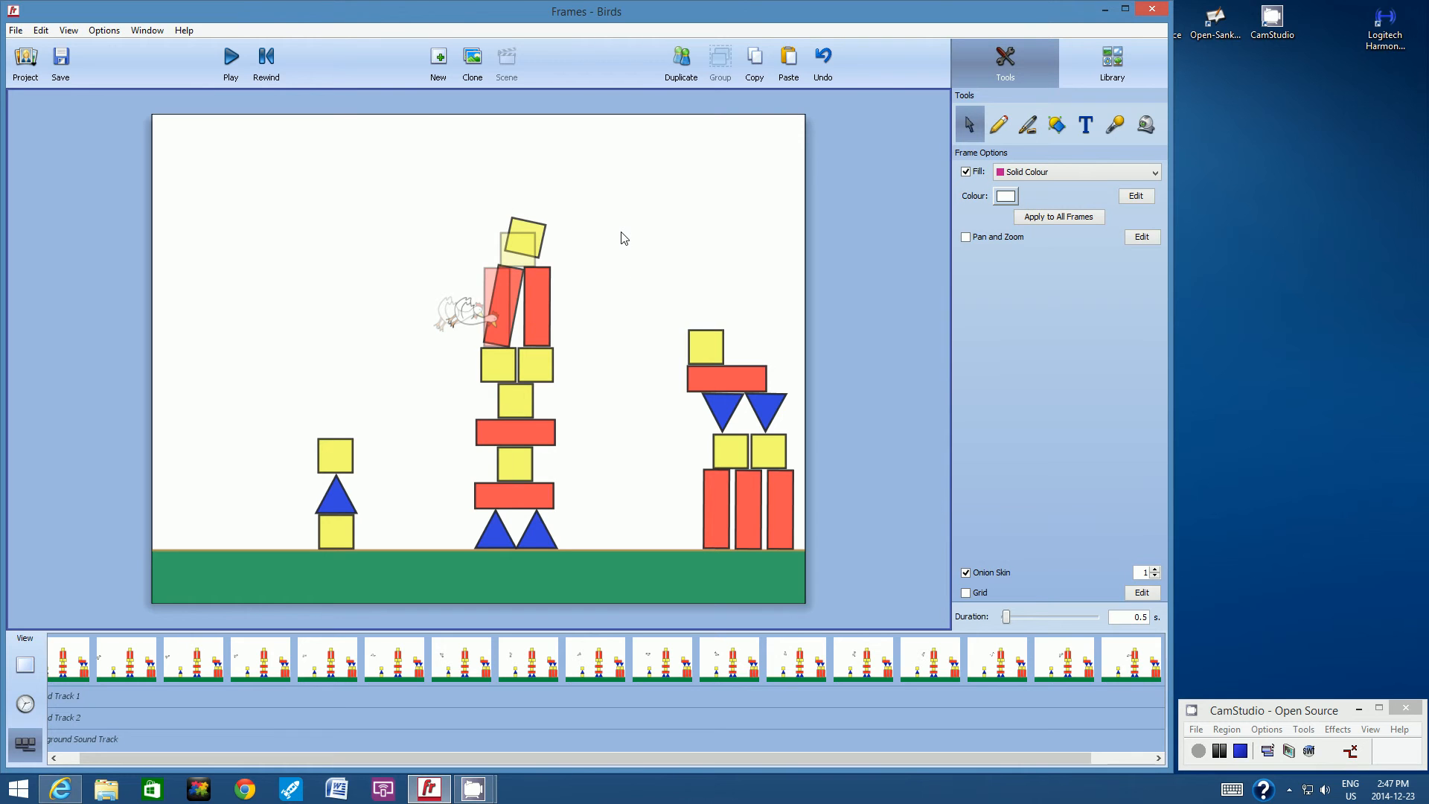
# Step: Duplicate the frame, lift the airborne yellow block and tilt it further clockwise, and shift the upright upper red block right, leaning it clockwise
pyautogui.click(683, 61)
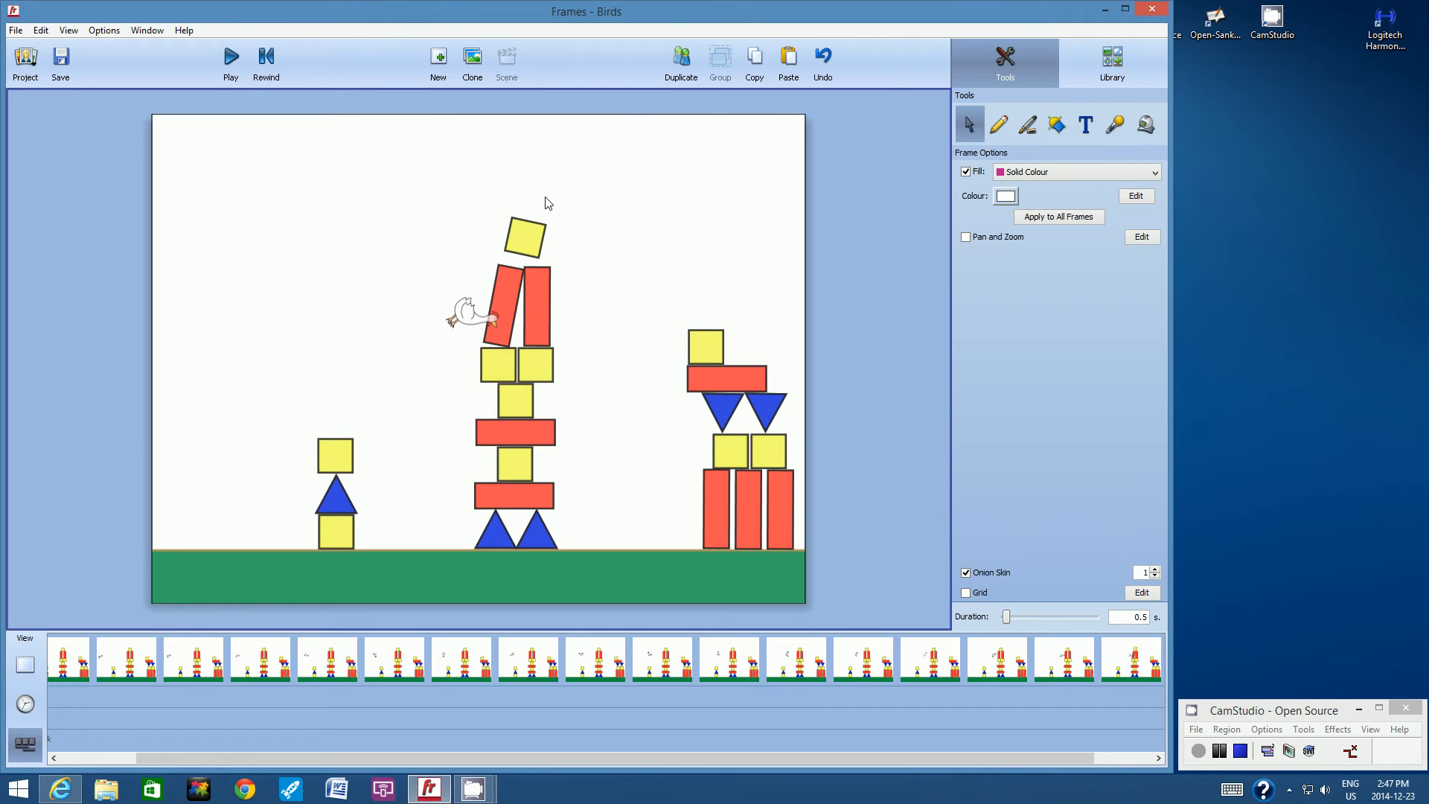
pyautogui.click(524, 239)
pyautogui.moveTo(521, 234); pyautogui.dragTo(542, 181)
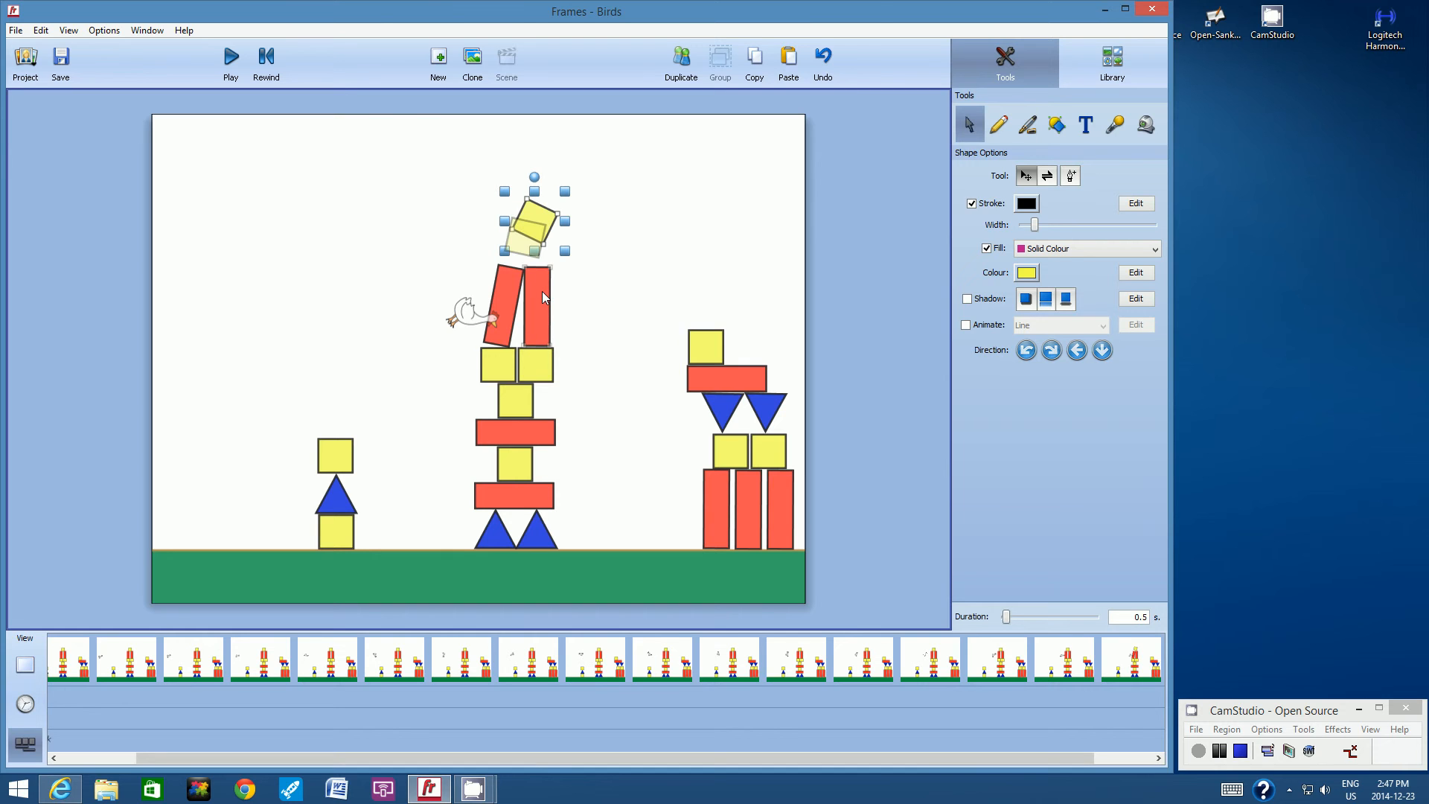
pyautogui.moveTo(543, 295)
pyautogui.mouseDown()
pyautogui.moveTo(556, 290)
pyautogui.moveTo(557, 243)
pyautogui.moveTo(552, 286)
pyautogui.mouseUp()
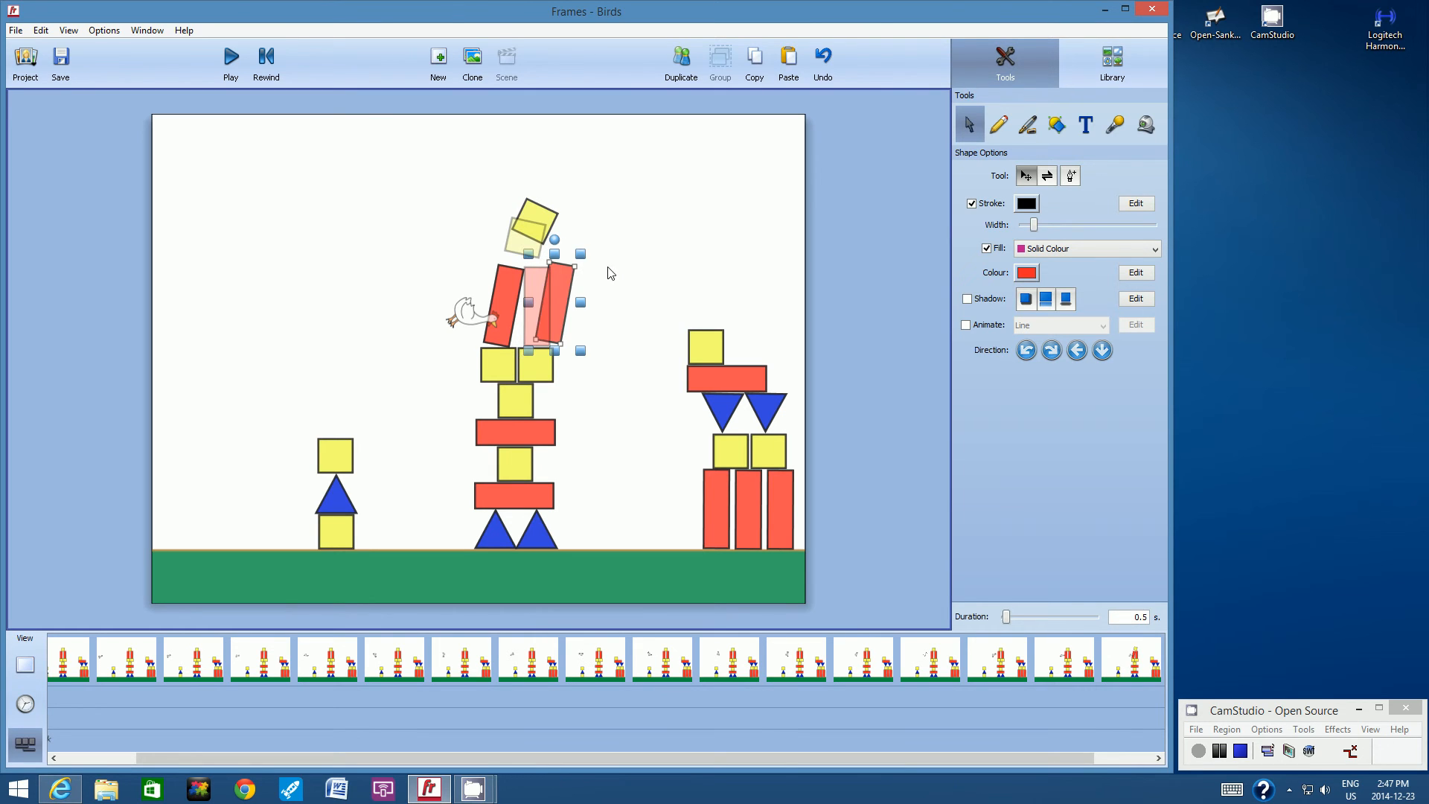
# Step: Lean the upper-left red block further clockwise, shift both falling red blocks right, and bring the chicken forward against them, tilted further down
pyautogui.click(514, 268)
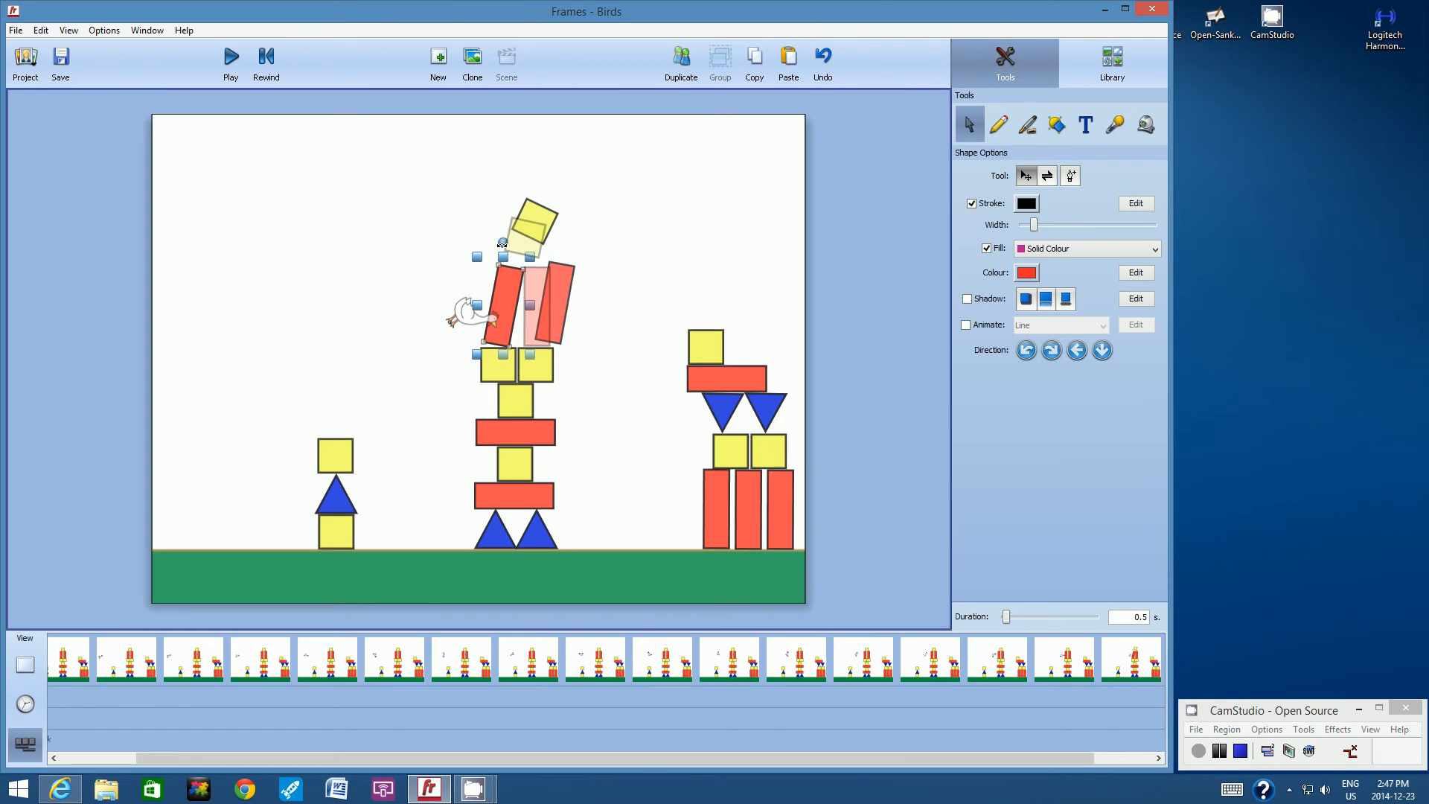
pyautogui.moveTo(502, 244); pyautogui.dragTo(523, 287)
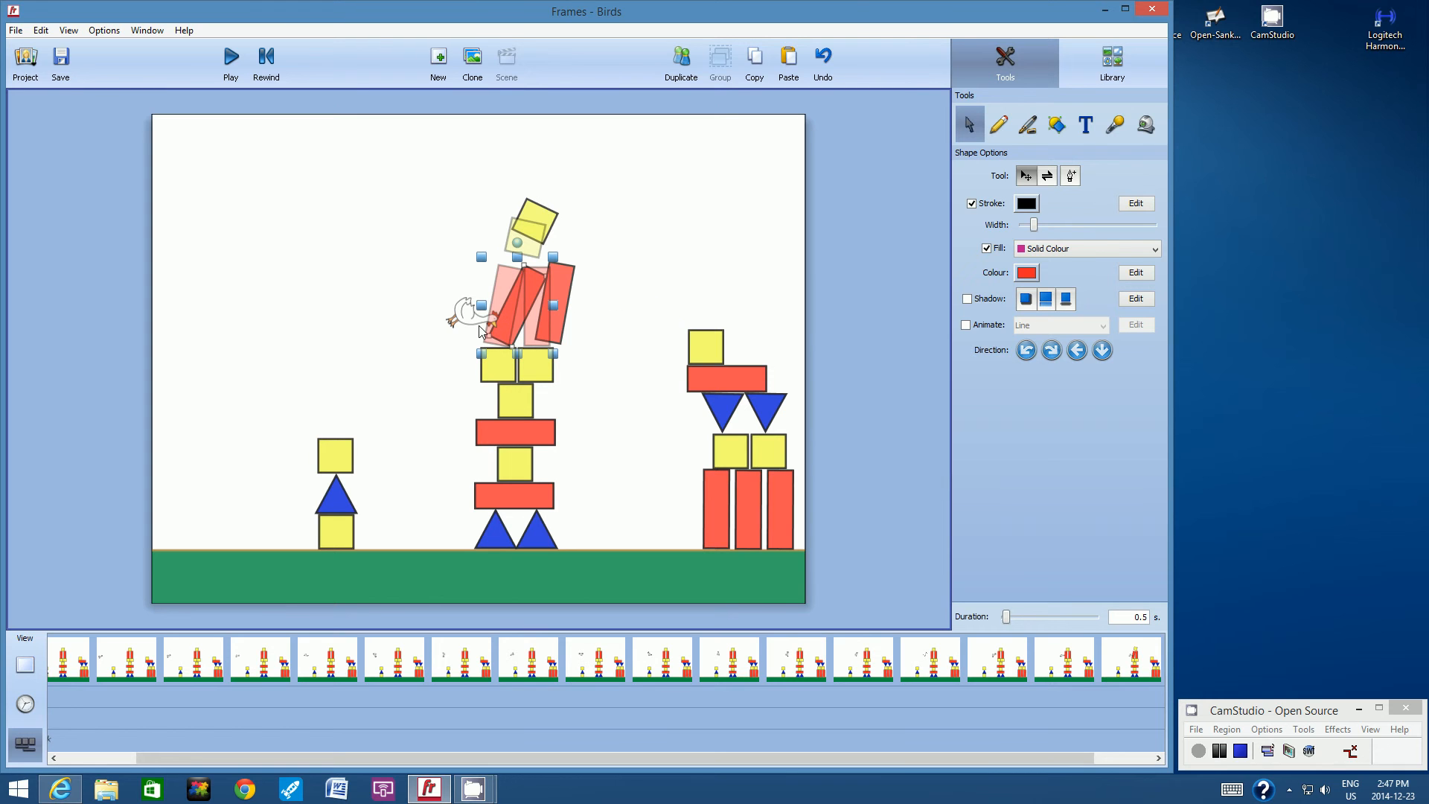
pyautogui.moveTo(469, 318); pyautogui.dragTo(539, 277)
pyautogui.click(624, 289)
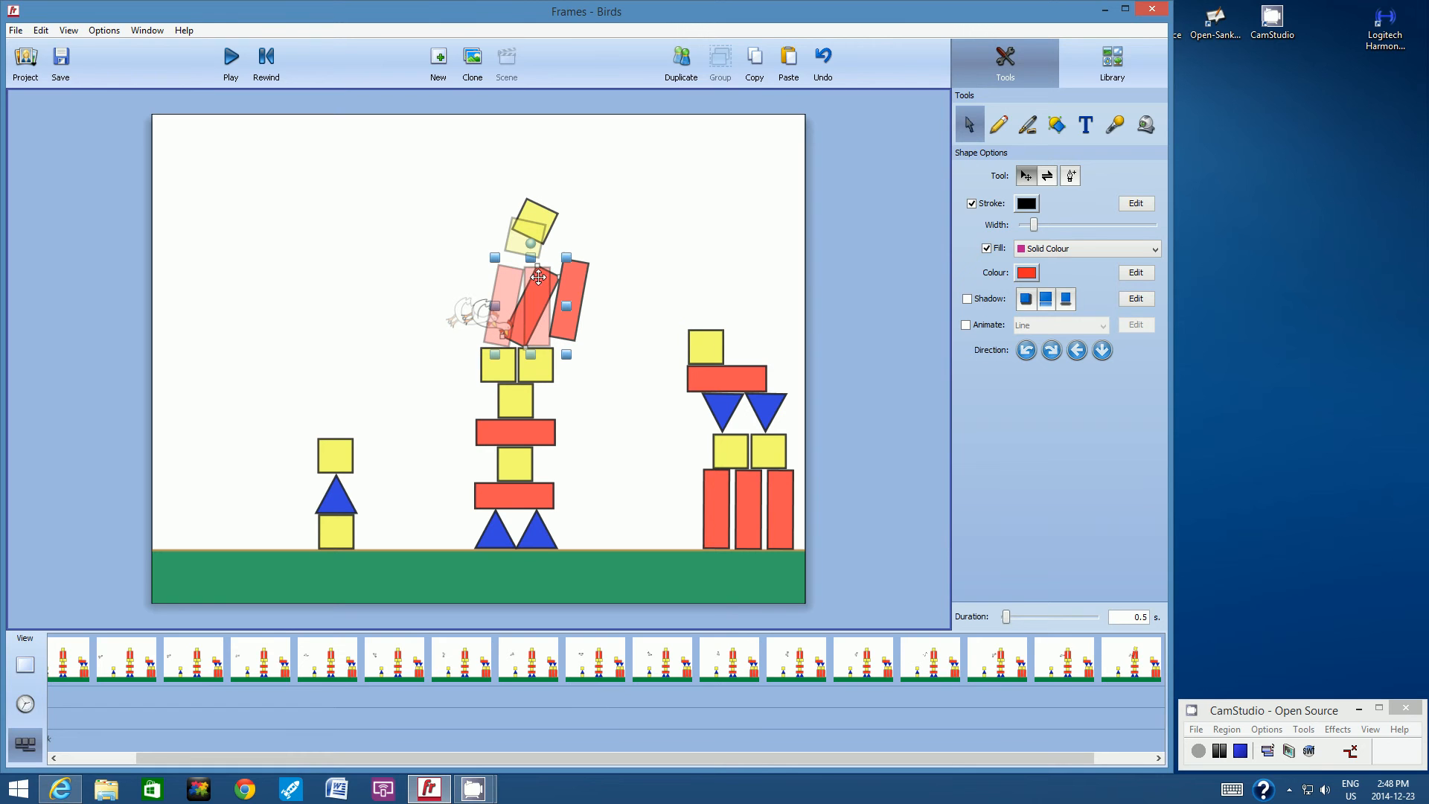
pyautogui.click(635, 225)
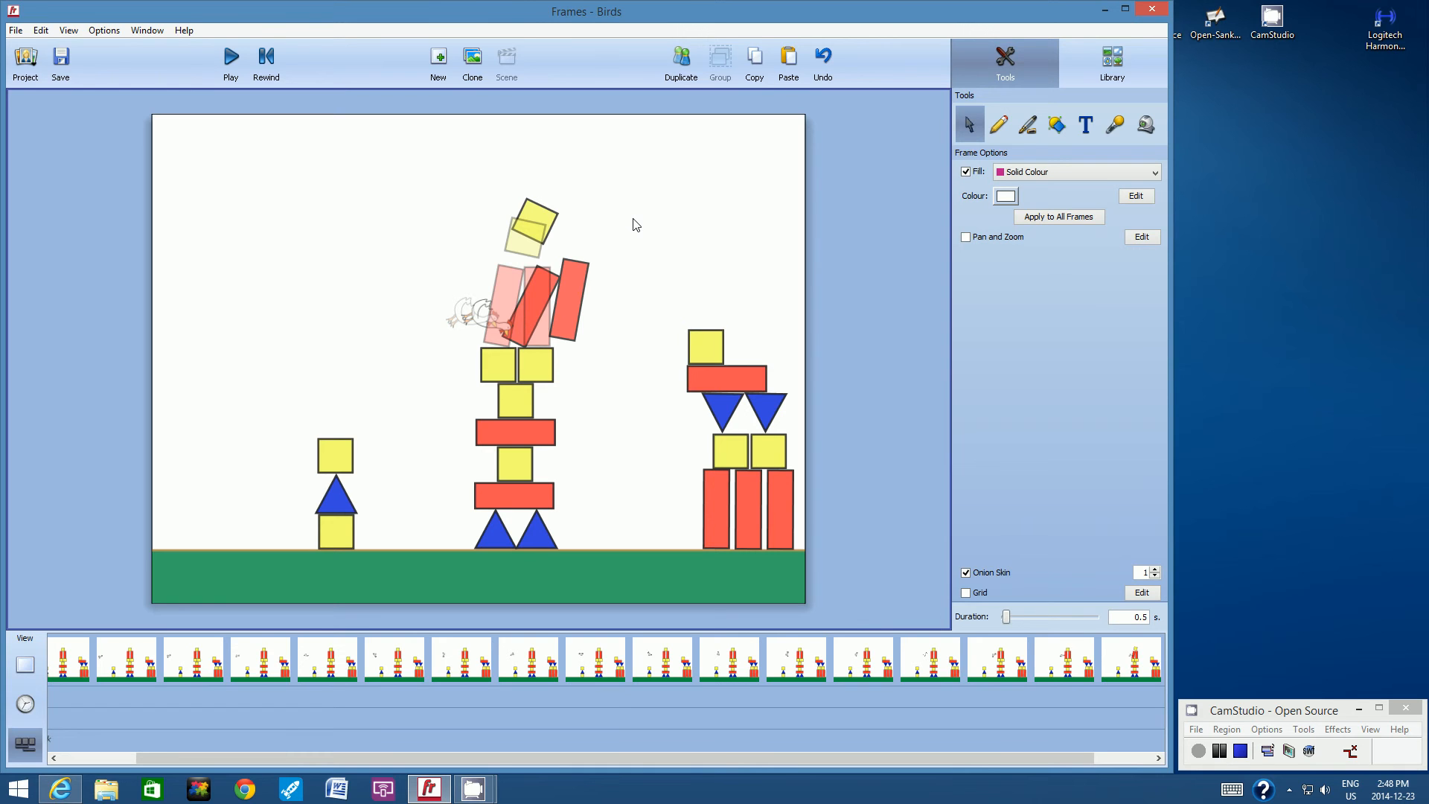
# Step: Duplicate the frame, move the airborne yellow block up and to the right, and rotate it slightly further clockwise
pyautogui.click(689, 67)
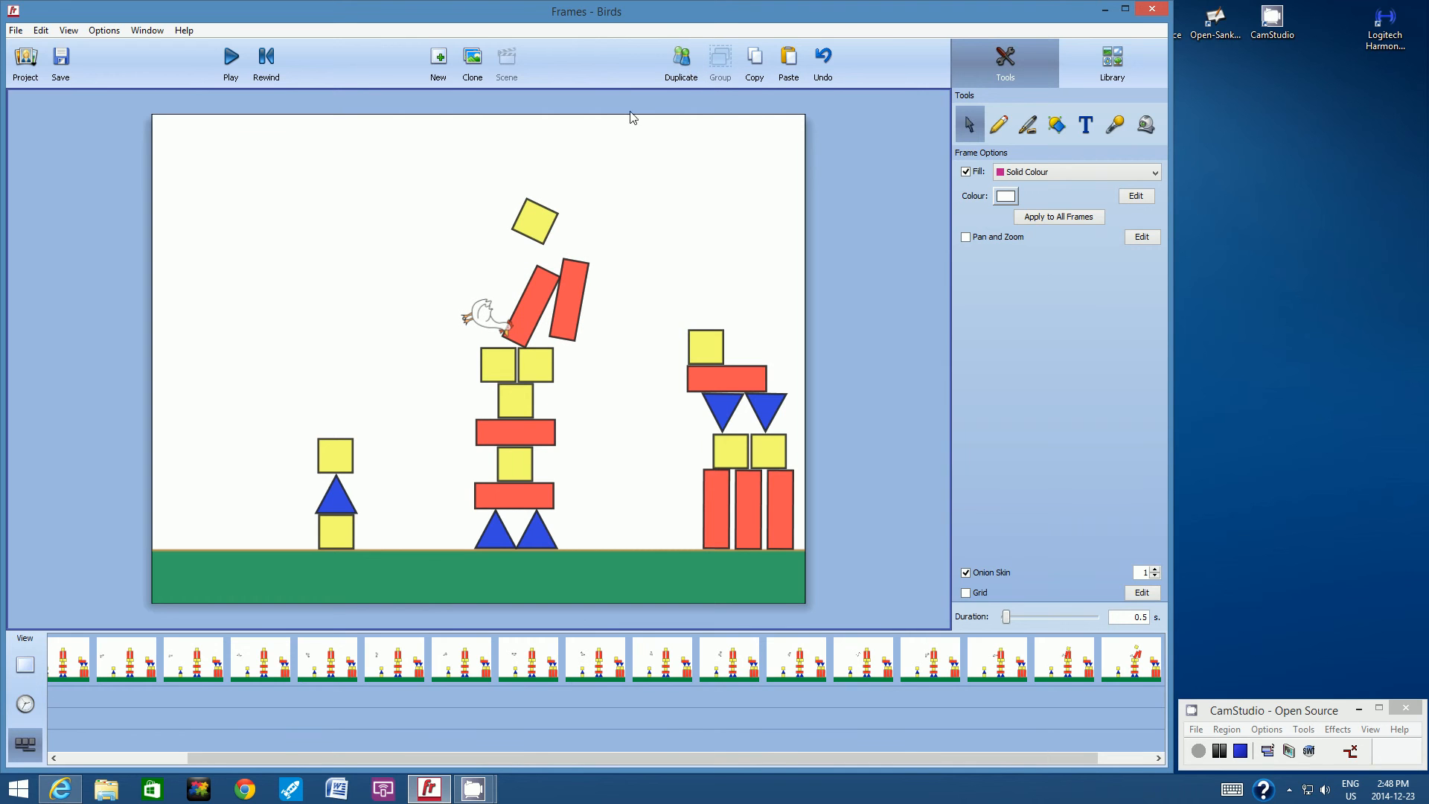
pyautogui.click(531, 216)
pyautogui.moveTo(534, 218); pyautogui.dragTo(552, 202)
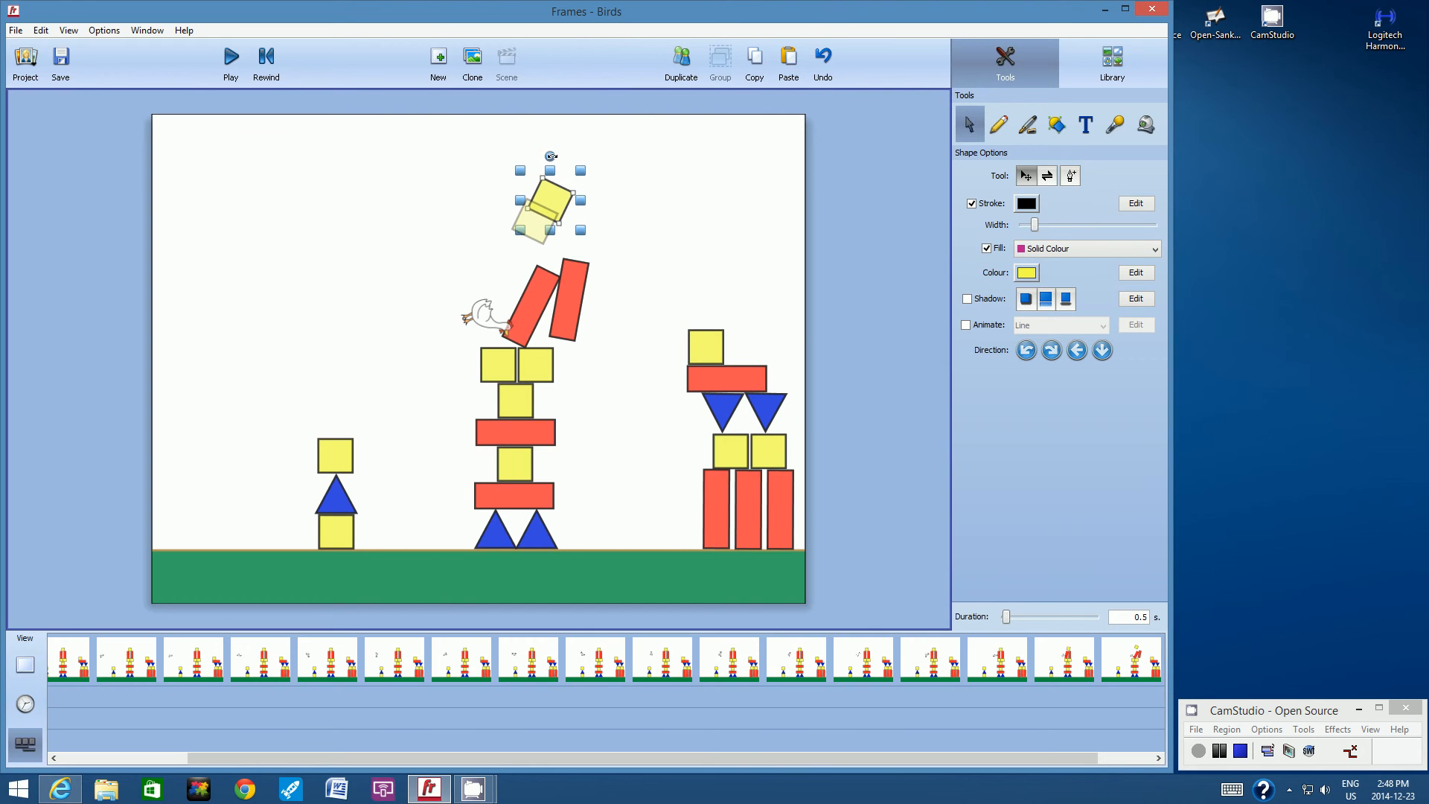
pyautogui.moveTo(550, 157); pyautogui.dragTo(559, 157)
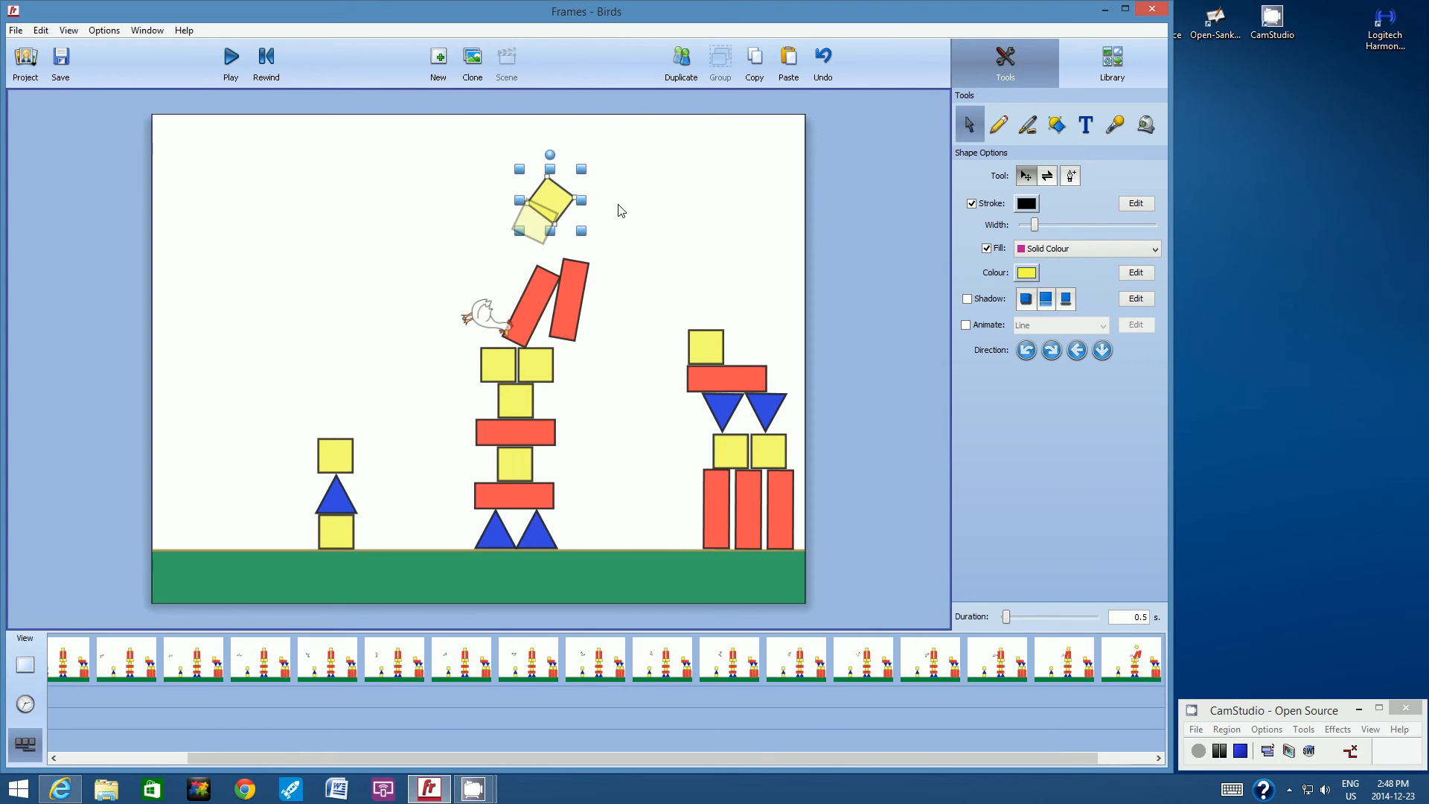
pyautogui.click(640, 257)
# Step: Shift both toppling red blocks right with more clockwise tilt, and move the chicken up behind them, rotated further head-down
pyautogui.click(574, 288)
pyautogui.moveTo(573, 287); pyautogui.dragTo(608, 242)
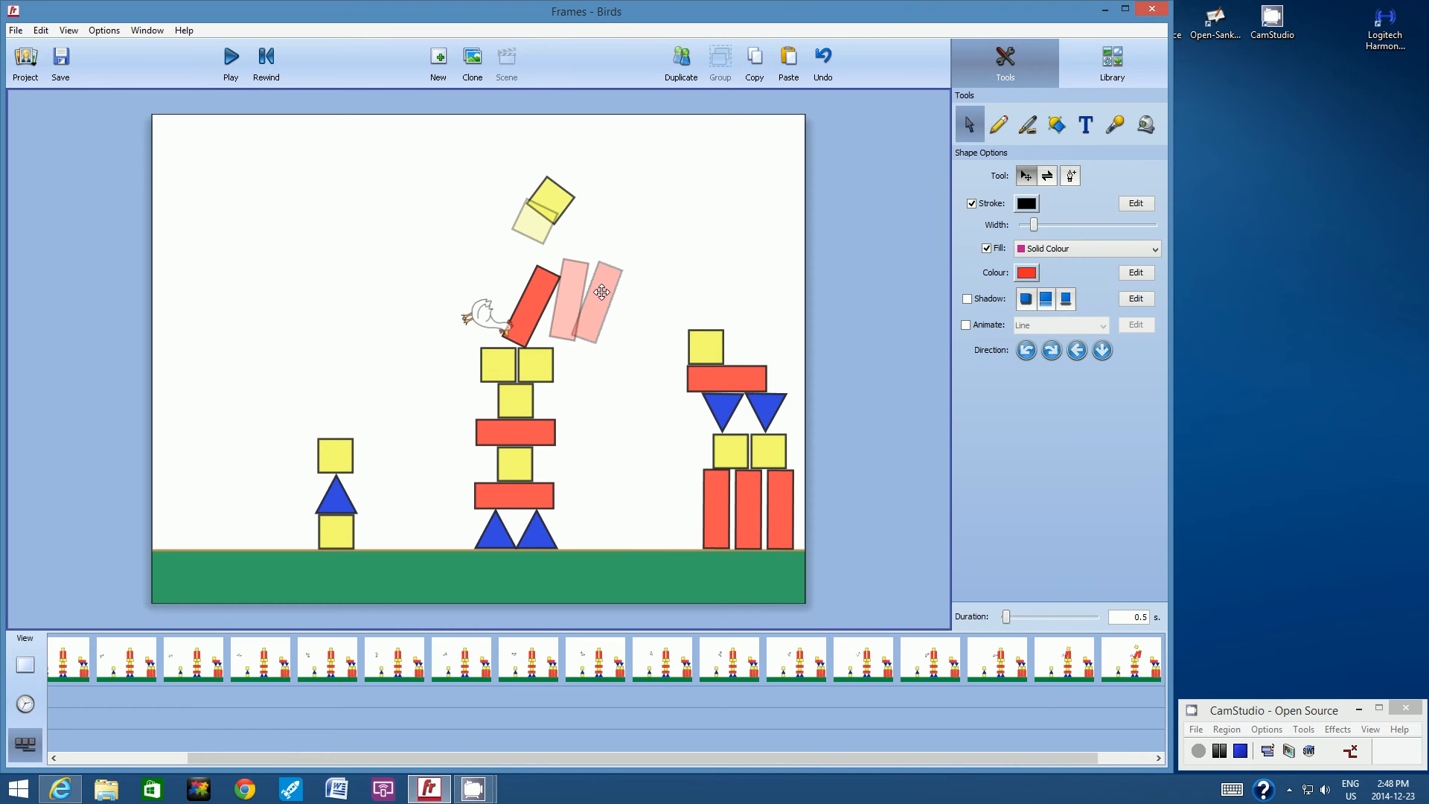
pyautogui.click(659, 225)
pyautogui.moveTo(541, 289); pyautogui.dragTo(562, 291)
pyautogui.moveTo(548, 243); pyautogui.dragTo(565, 293)
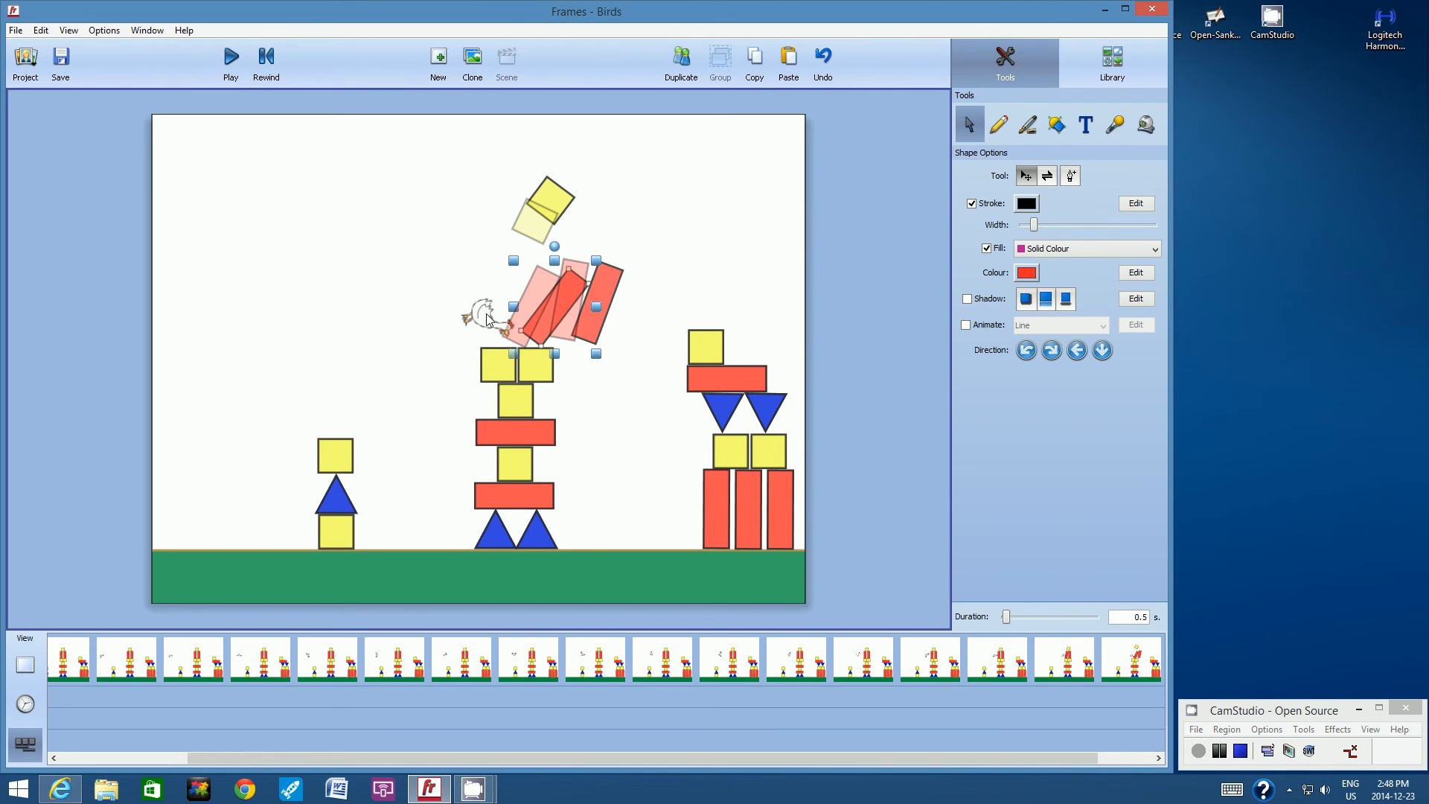
pyautogui.moveTo(488, 319); pyautogui.dragTo(508, 277)
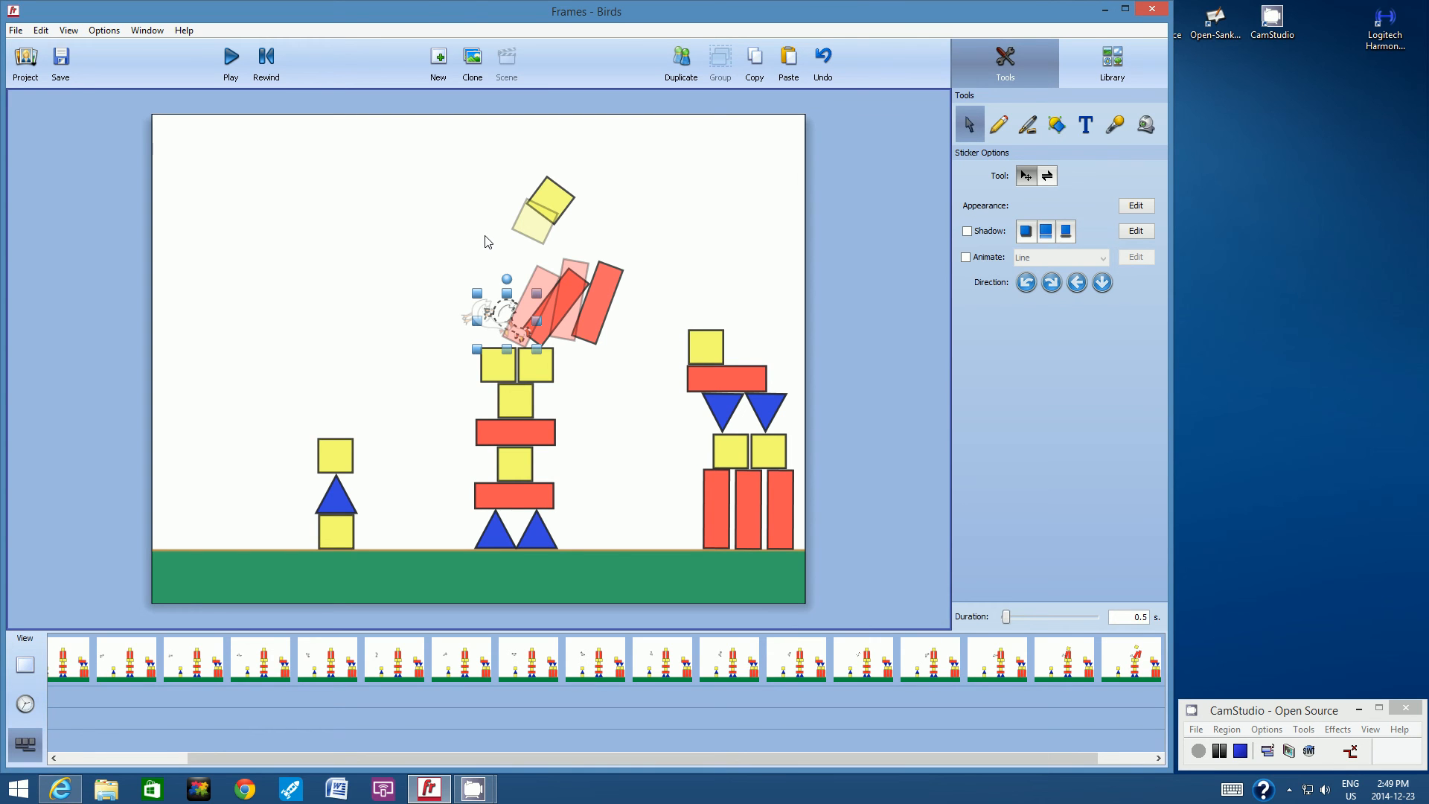
pyautogui.click(667, 196)
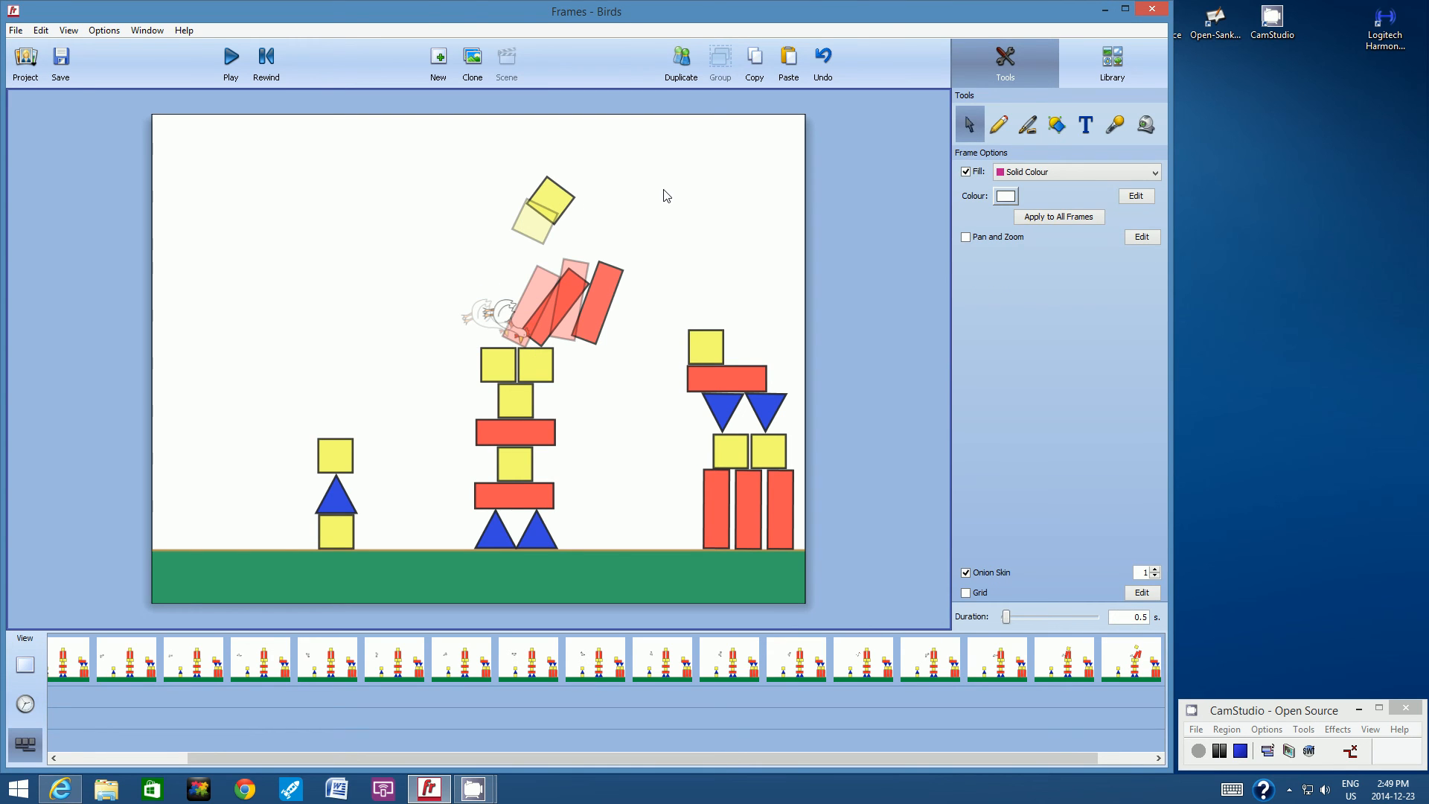
# Step: Duplicate the frame and move the airborne yellow block higher and further right
pyautogui.click(677, 70)
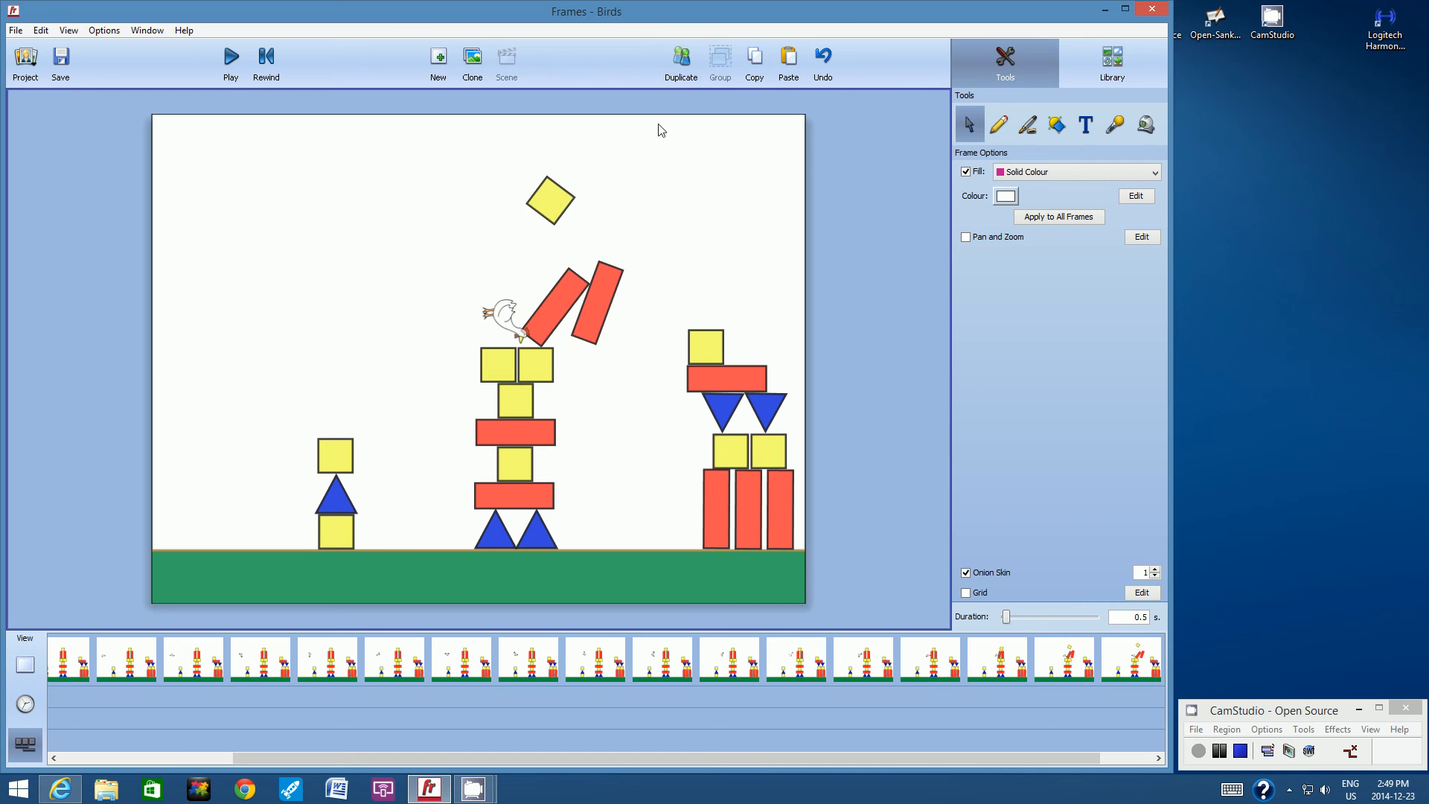
pyautogui.click(566, 196)
pyautogui.moveTo(566, 197); pyautogui.dragTo(585, 140)
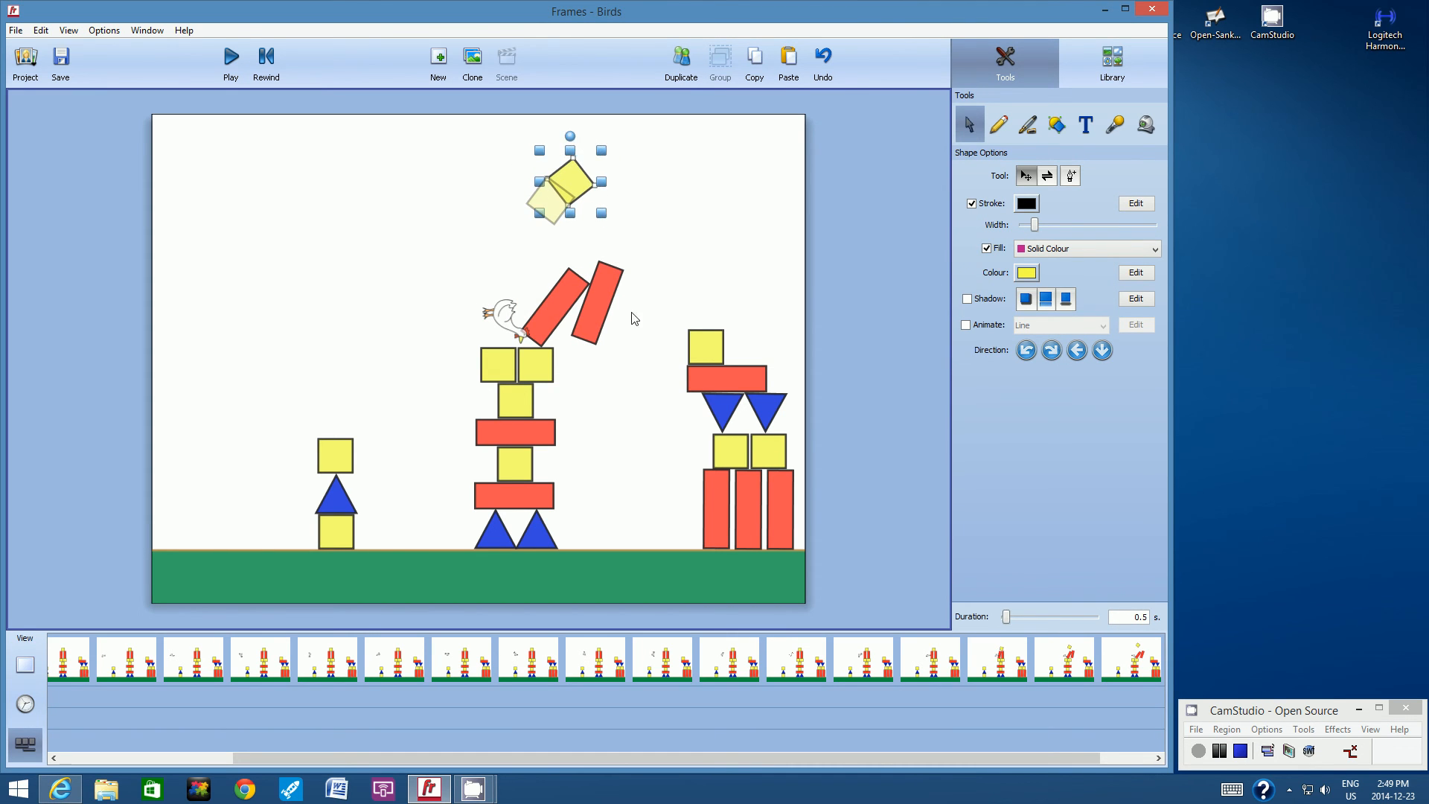
# Step: Move both falling red blocks further right and down with a steeper clockwise tilt, and advance the chicken behind them
pyautogui.moveTo(607, 291); pyautogui.dragTo(630, 305)
pyautogui.moveTo(620, 254); pyautogui.dragTo(645, 261)
pyautogui.moveTo(622, 310); pyautogui.dragTo(588, 303)
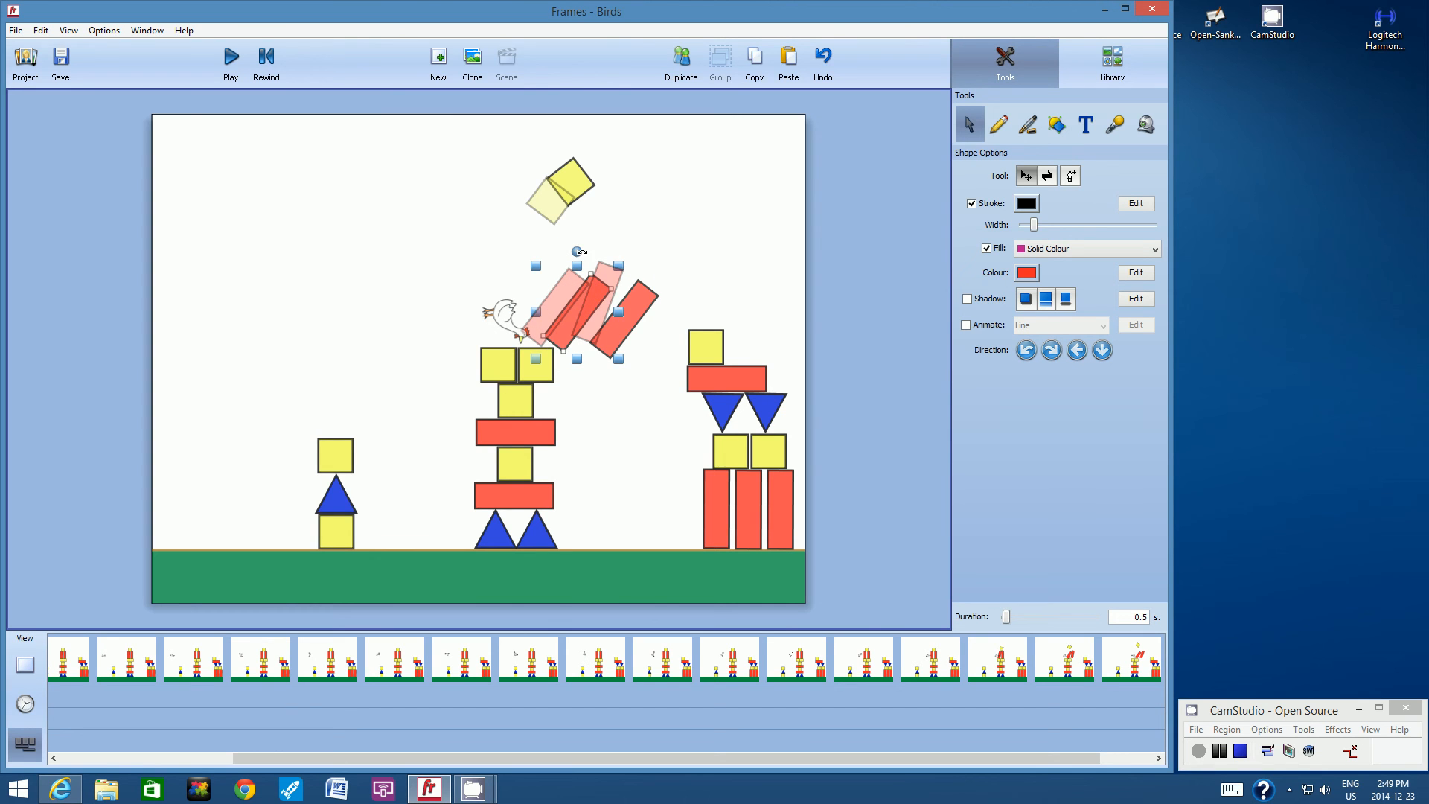
pyautogui.moveTo(578, 251); pyautogui.dragTo(595, 254)
pyautogui.moveTo(581, 321); pyautogui.dragTo(531, 284)
pyautogui.click(509, 238)
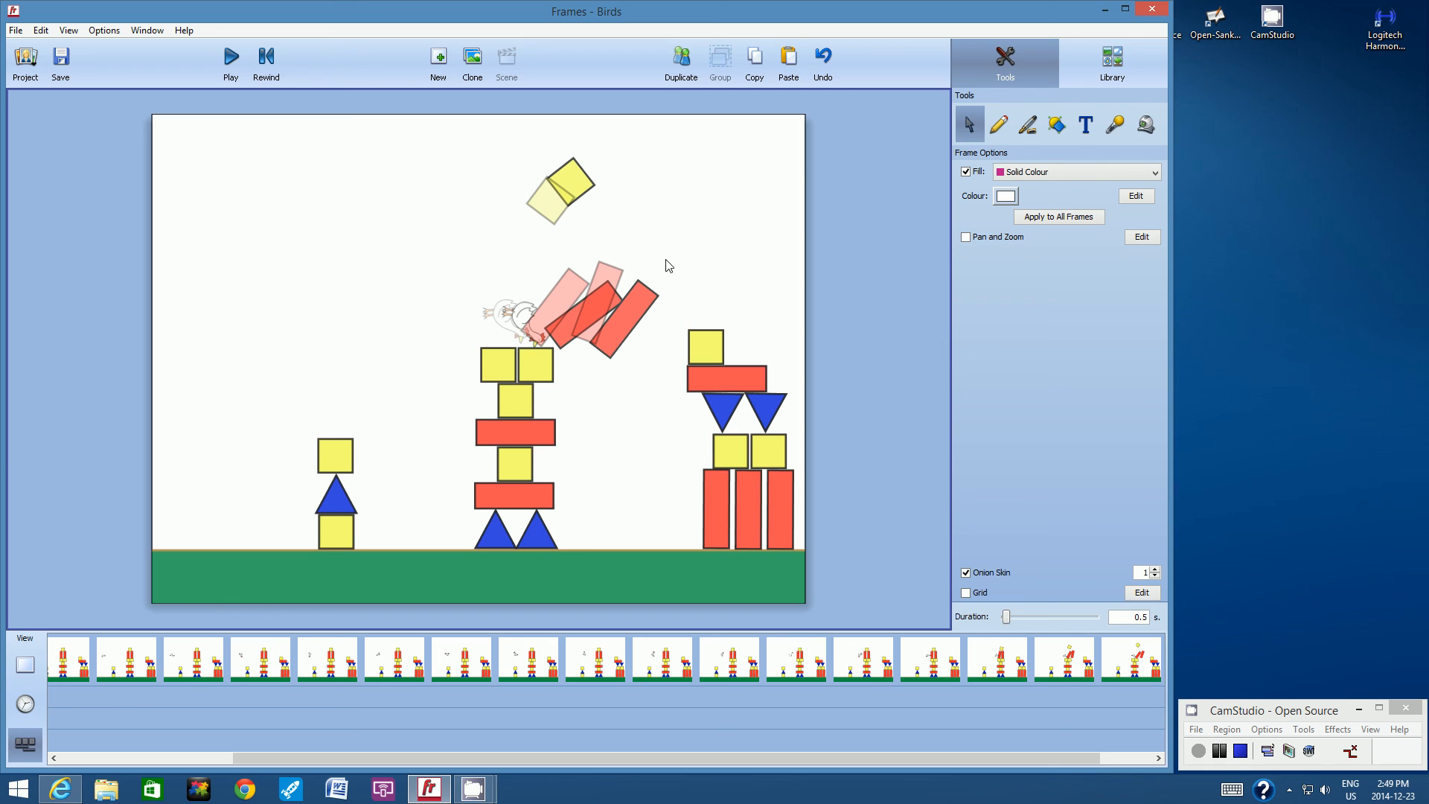
# Step: Duplicate the frame, drop and tilt the leading red block toward the right-hand structure, and raise and rotate the airborne yellow block clockwise
pyautogui.click(681, 59)
pyautogui.click(625, 328)
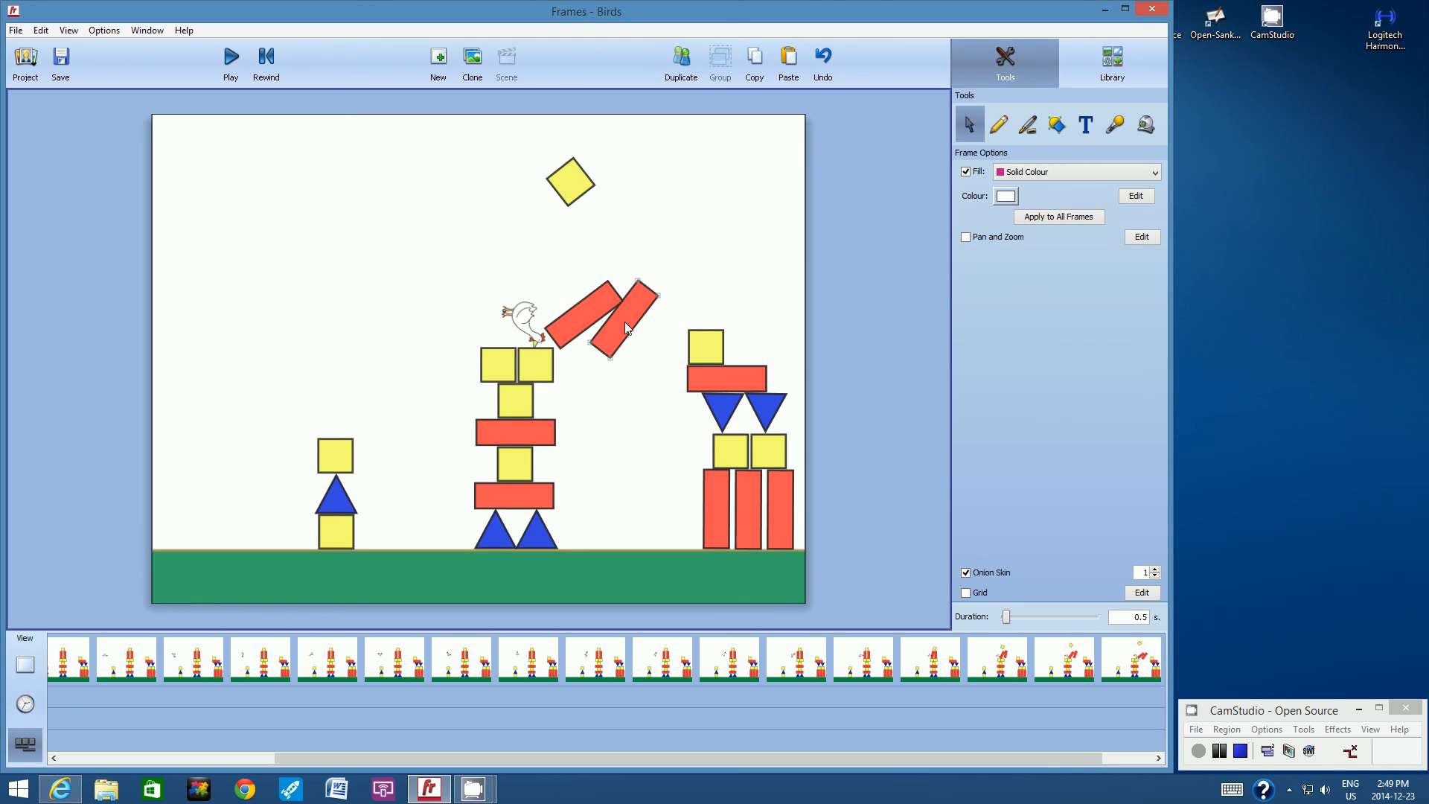
pyautogui.moveTo(626, 325); pyautogui.dragTo(647, 343)
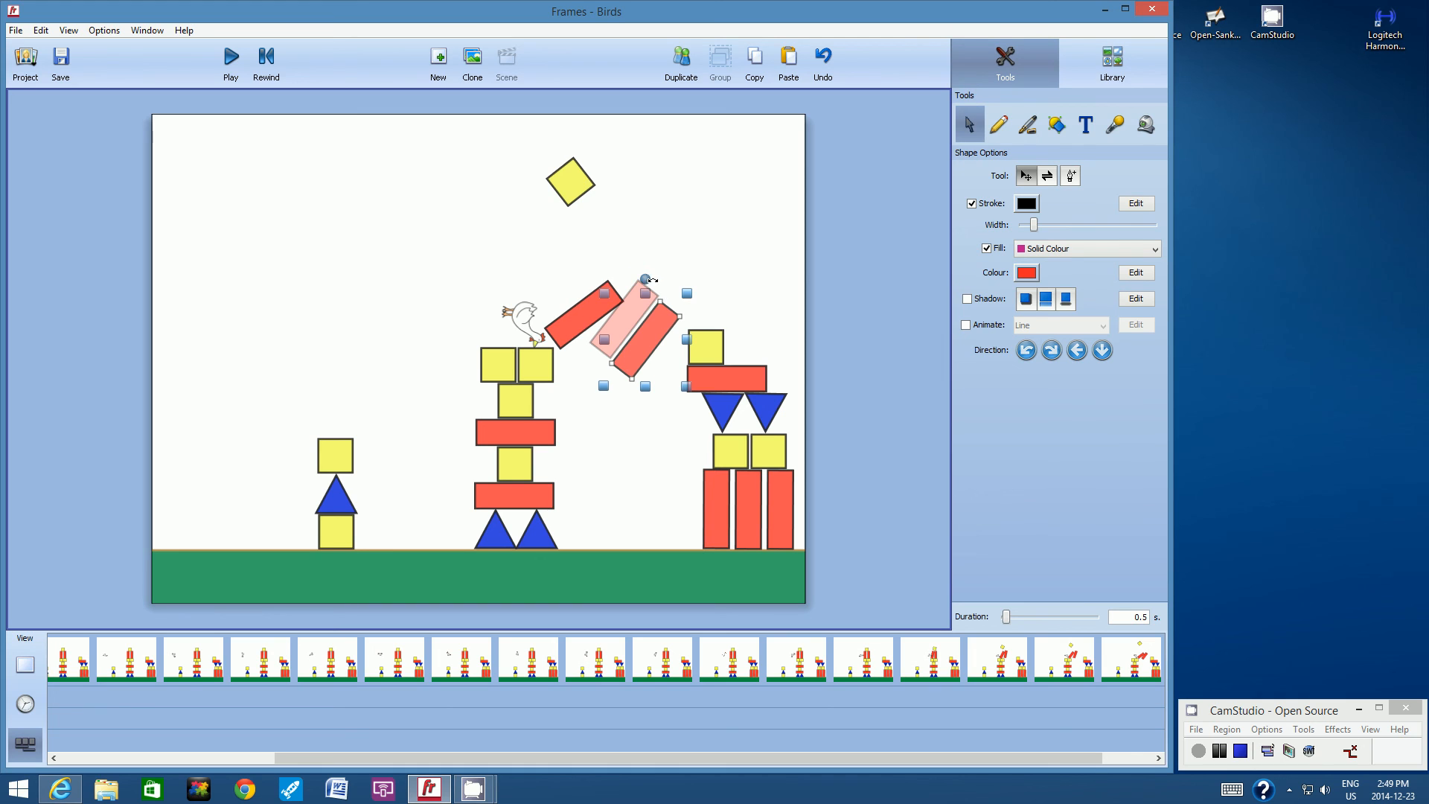
pyautogui.moveTo(646, 279); pyautogui.dragTo(659, 282)
pyautogui.click(569, 176)
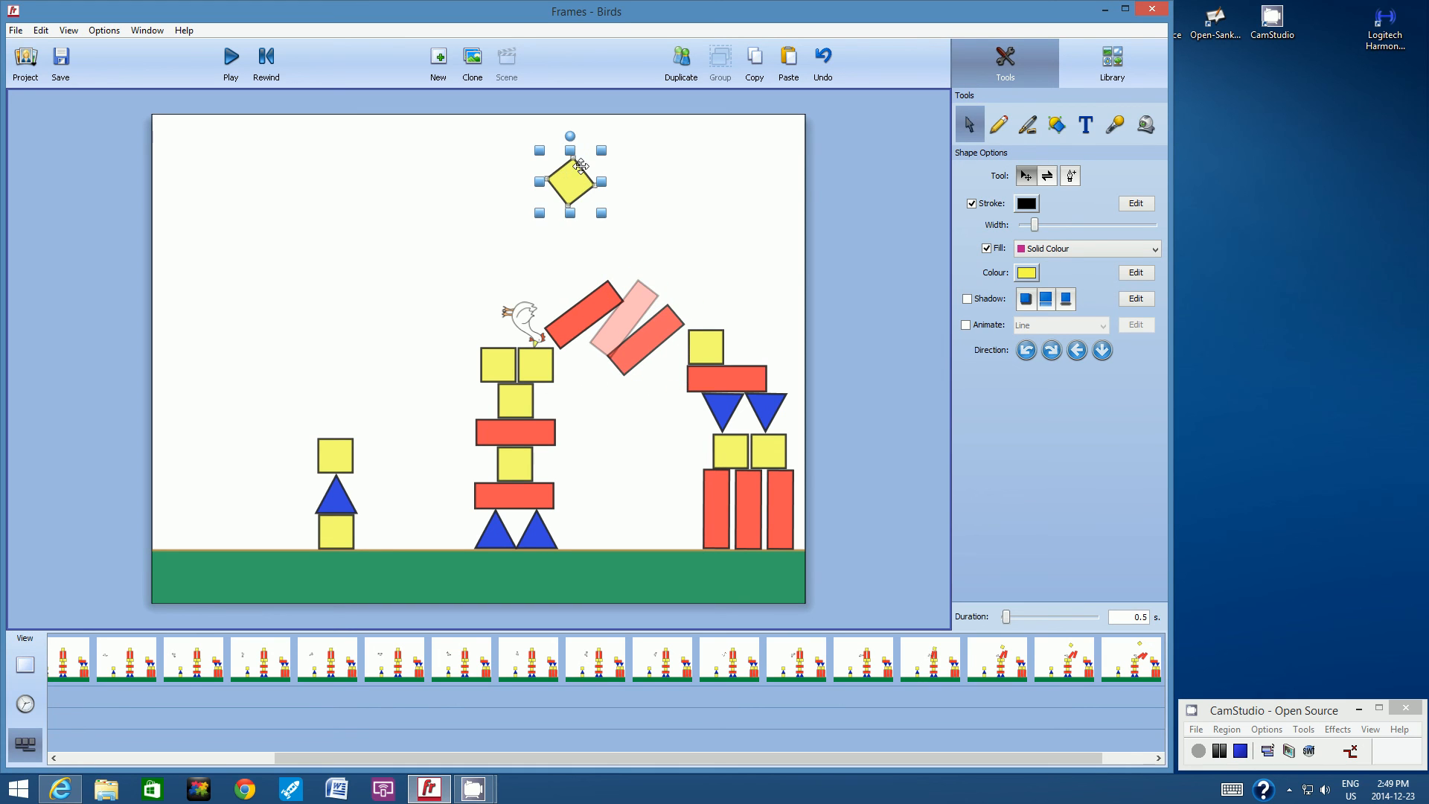
pyautogui.moveTo(581, 166); pyautogui.dragTo(596, 119)
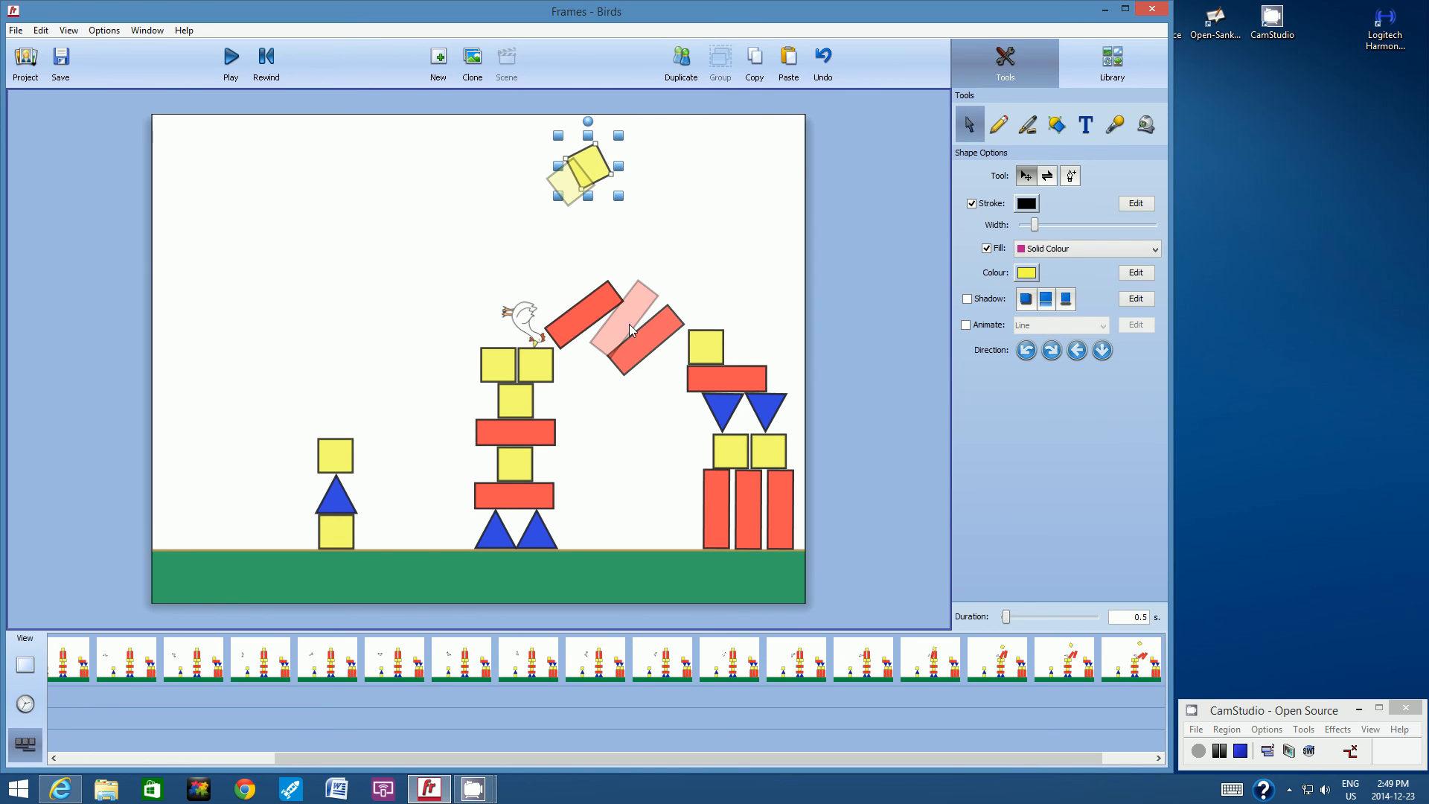
# Step: Shift the trailing red block right and down with slightly more tilt, and move the chicken forward behind it, rotated further head-down
pyautogui.moveTo(596, 324); pyautogui.dragTo(600, 332)
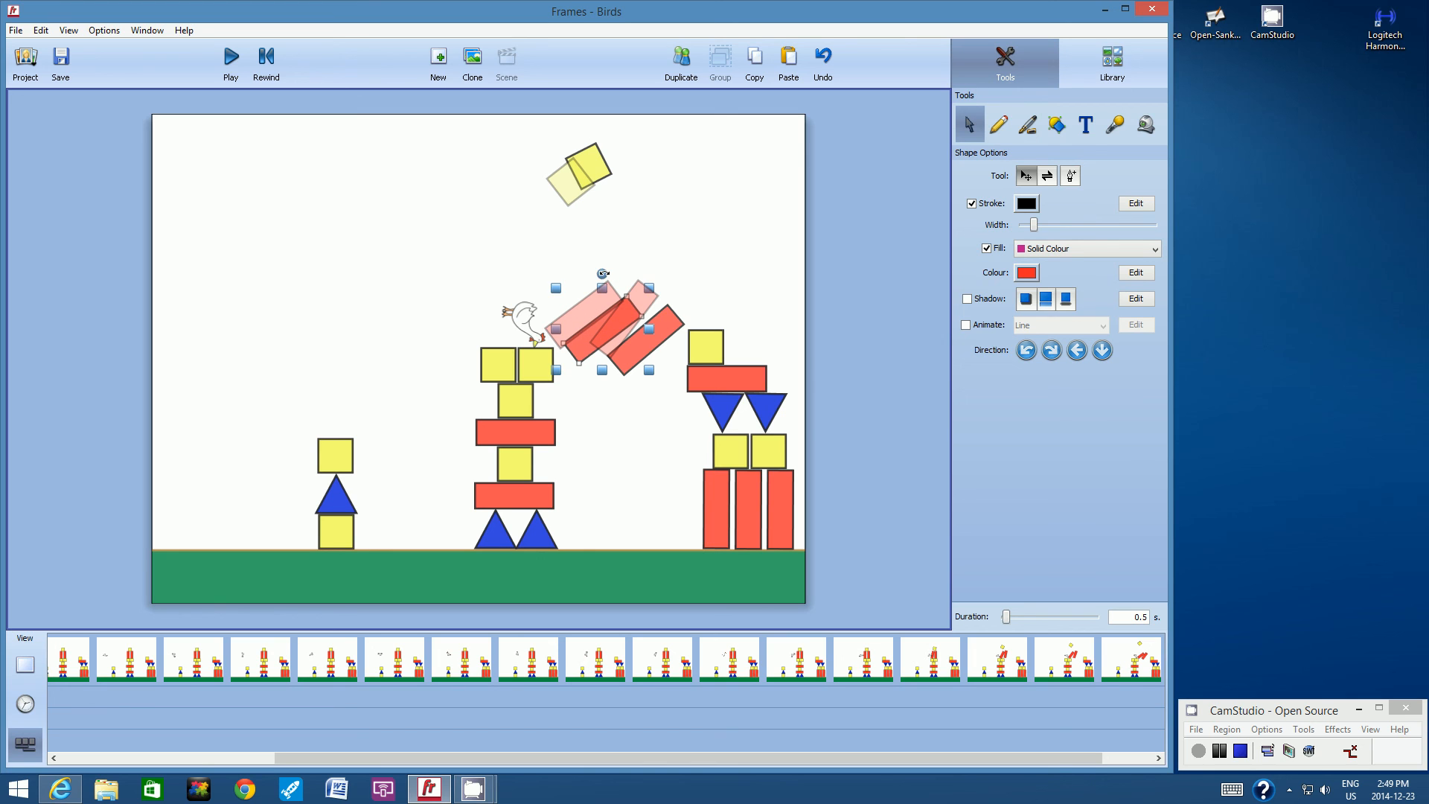
pyautogui.moveTo(605, 275); pyautogui.dragTo(605, 275)
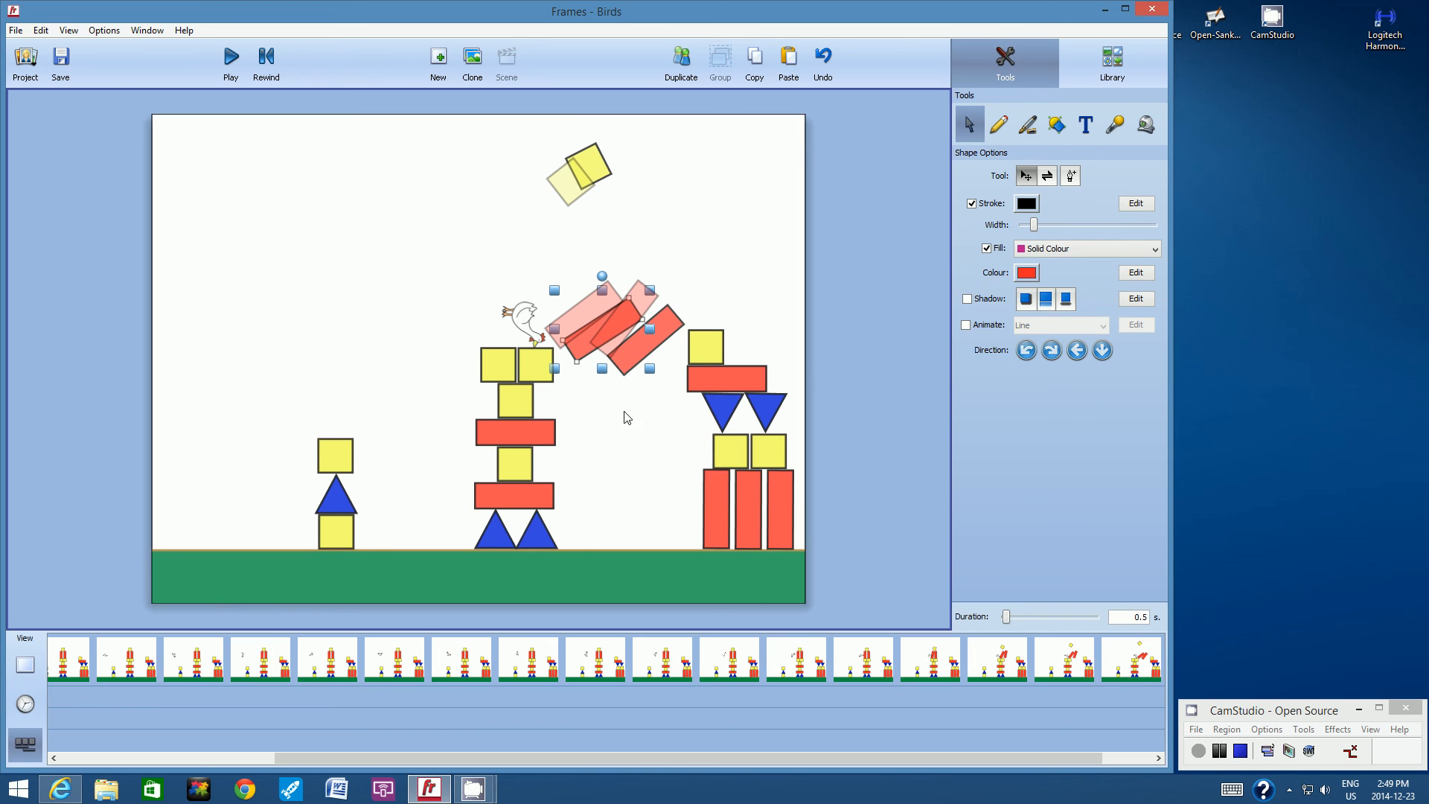
pyautogui.moveTo(525, 311); pyautogui.dragTo(532, 259)
pyautogui.click(532, 258)
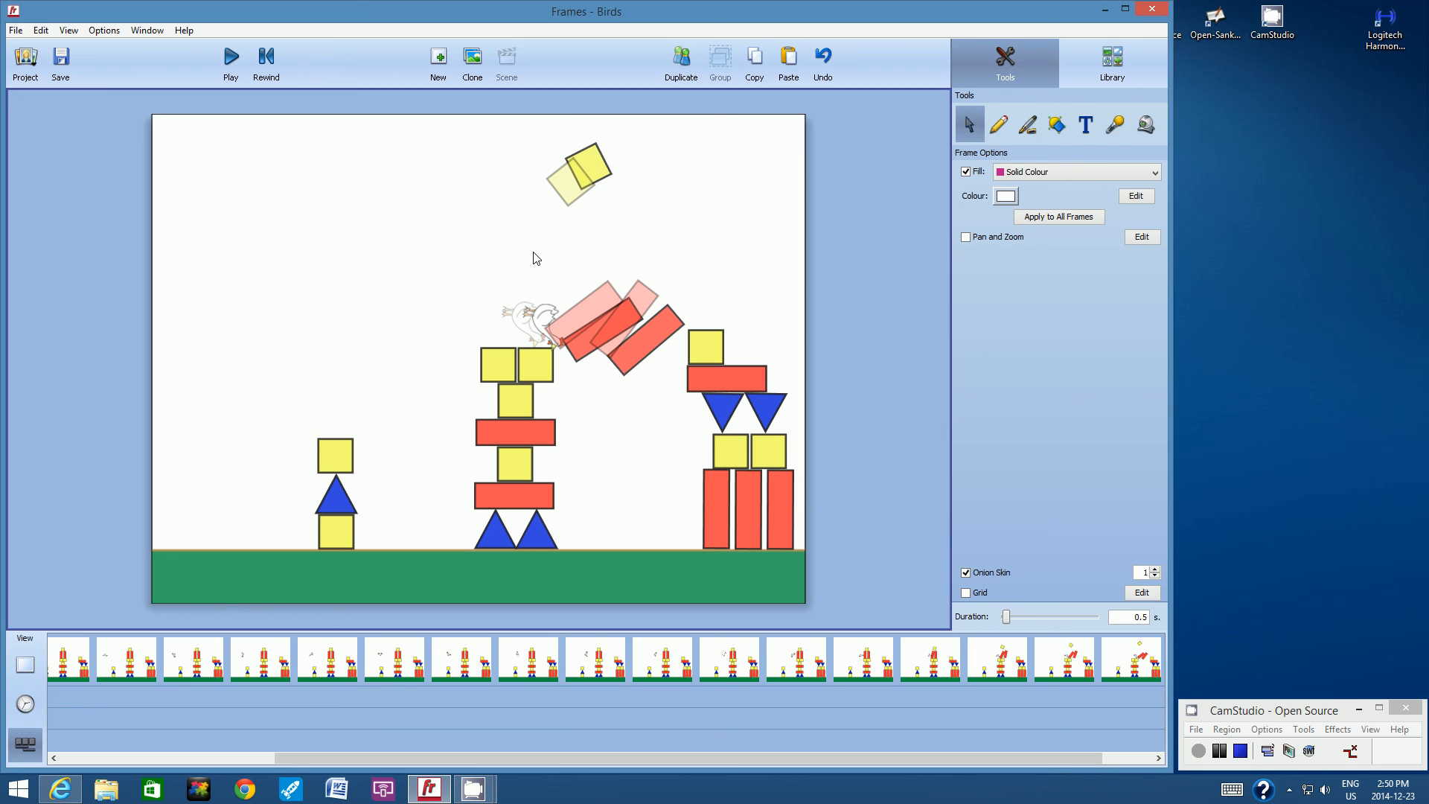
# Step: Save the animation project
pyautogui.click(617, 351)
pyautogui.click(63, 59)
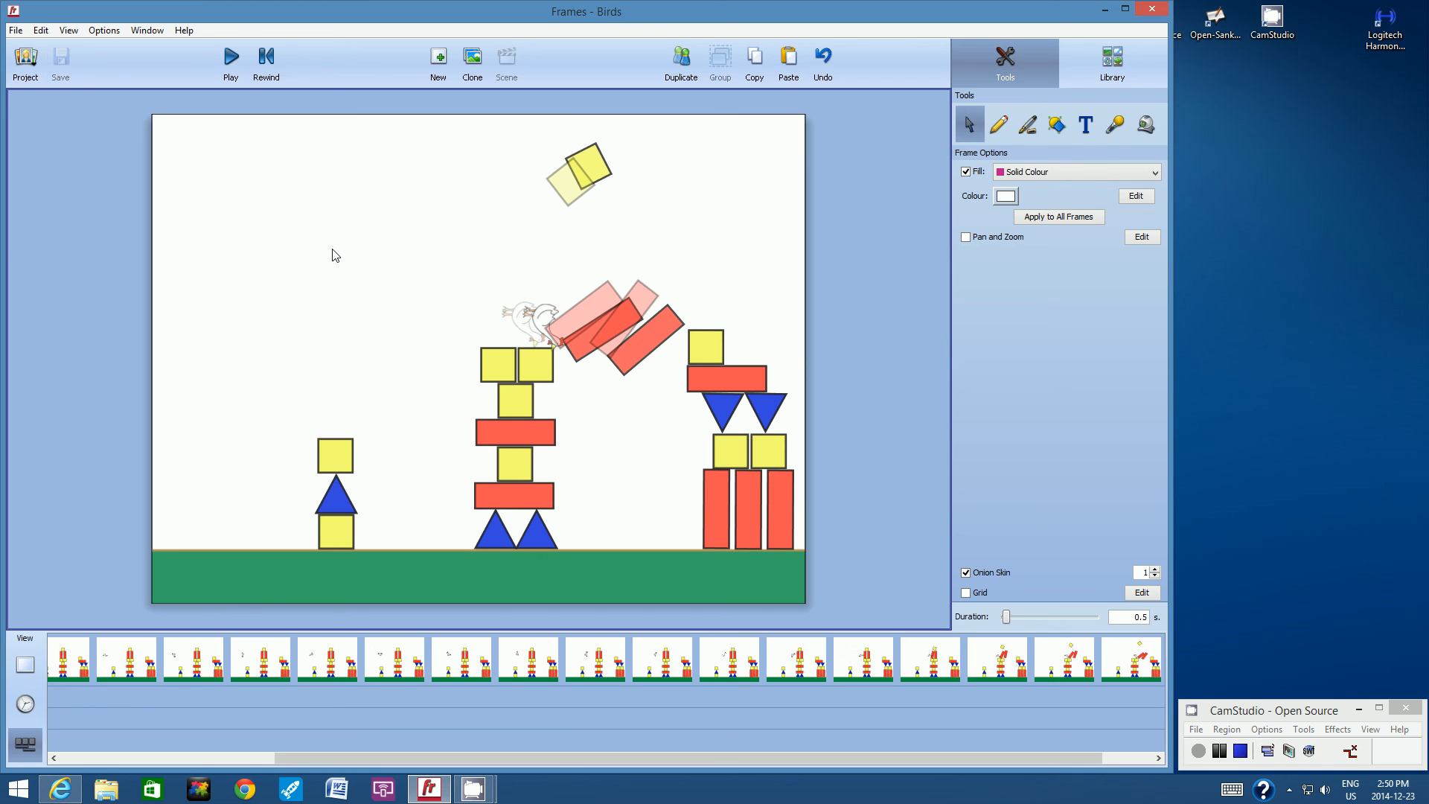